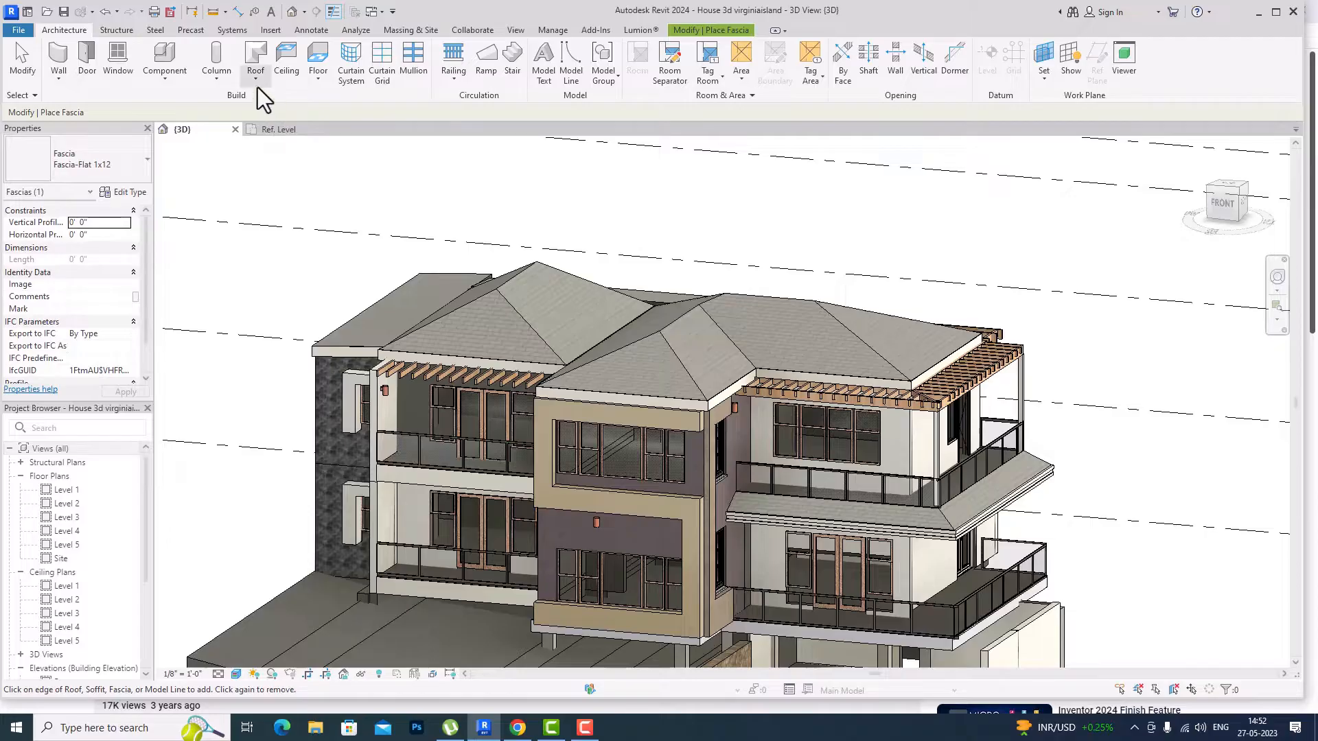
left_click(256, 86)
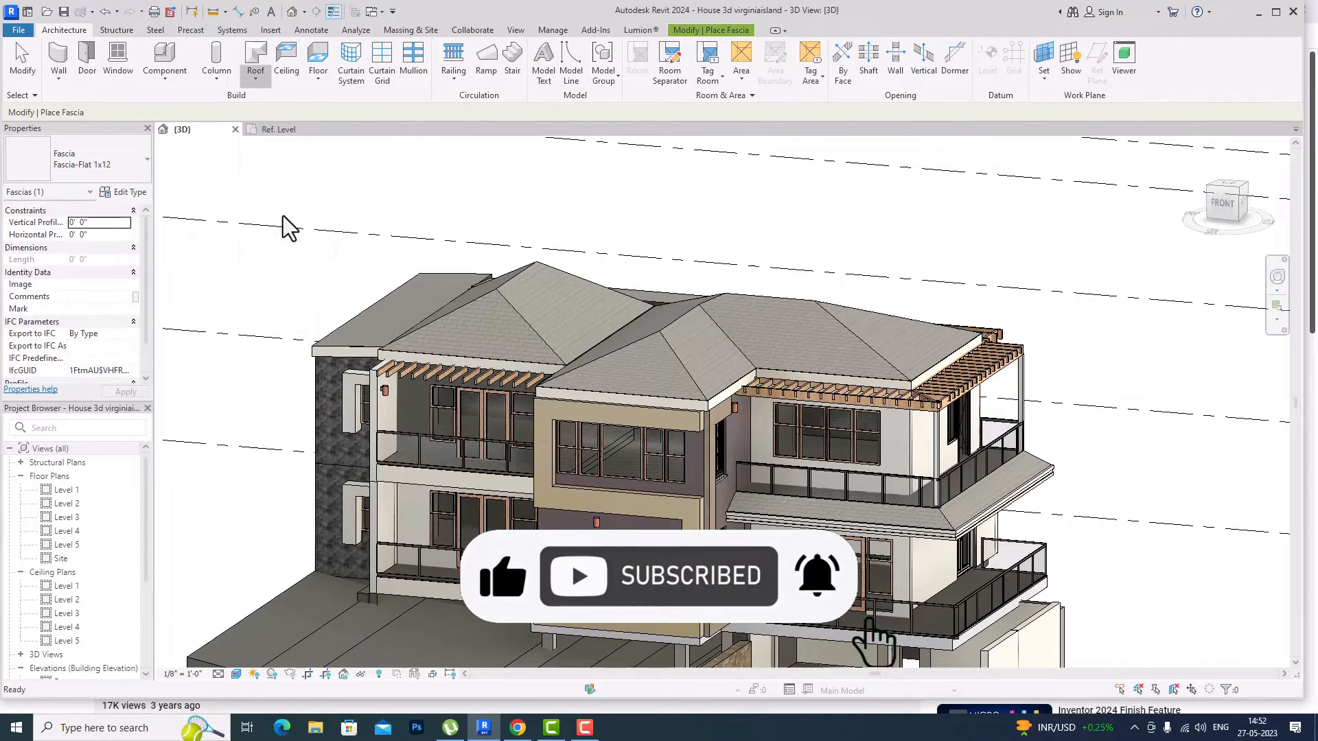
left_click(283, 215)
left_click(586, 379)
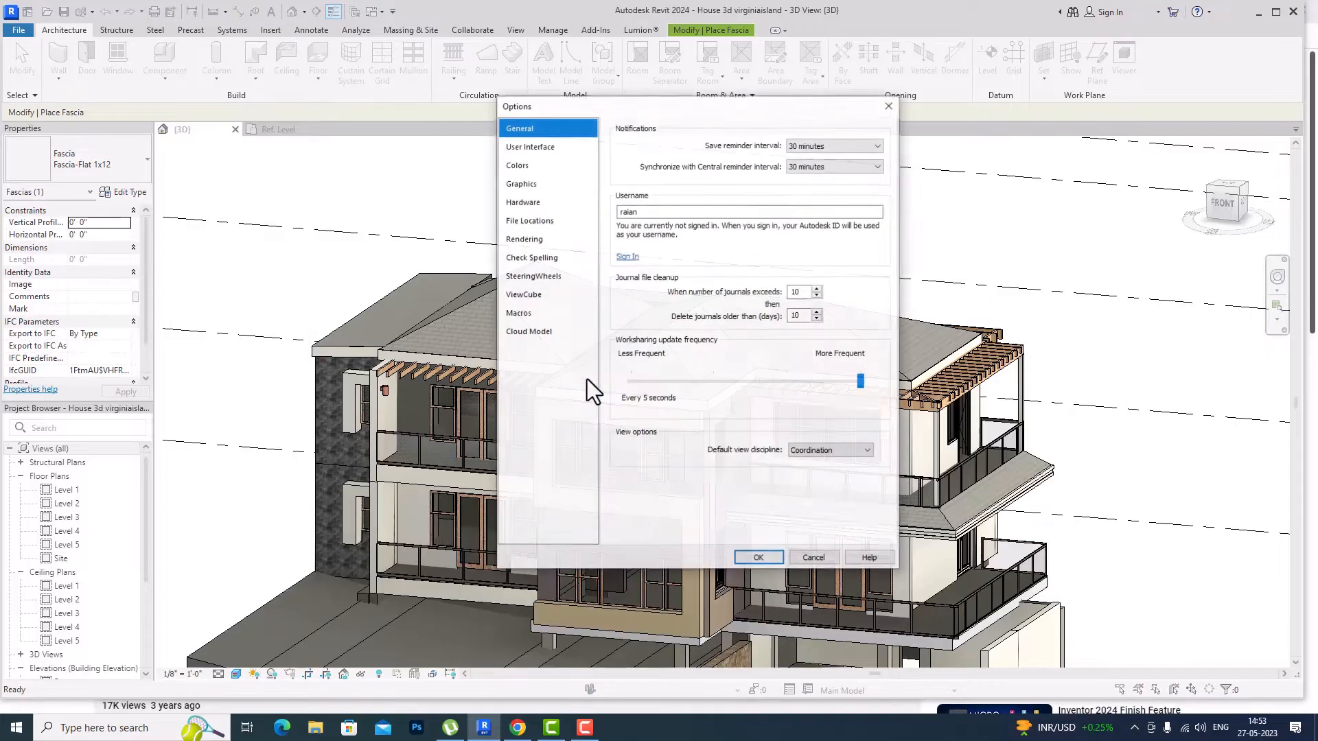
left_click(758, 558)
- Place a Fascia-Flat 1x12 along the front gray hip roof's front hip edge and adjoining ridge edge
scroll(677, 329, "up", 5)
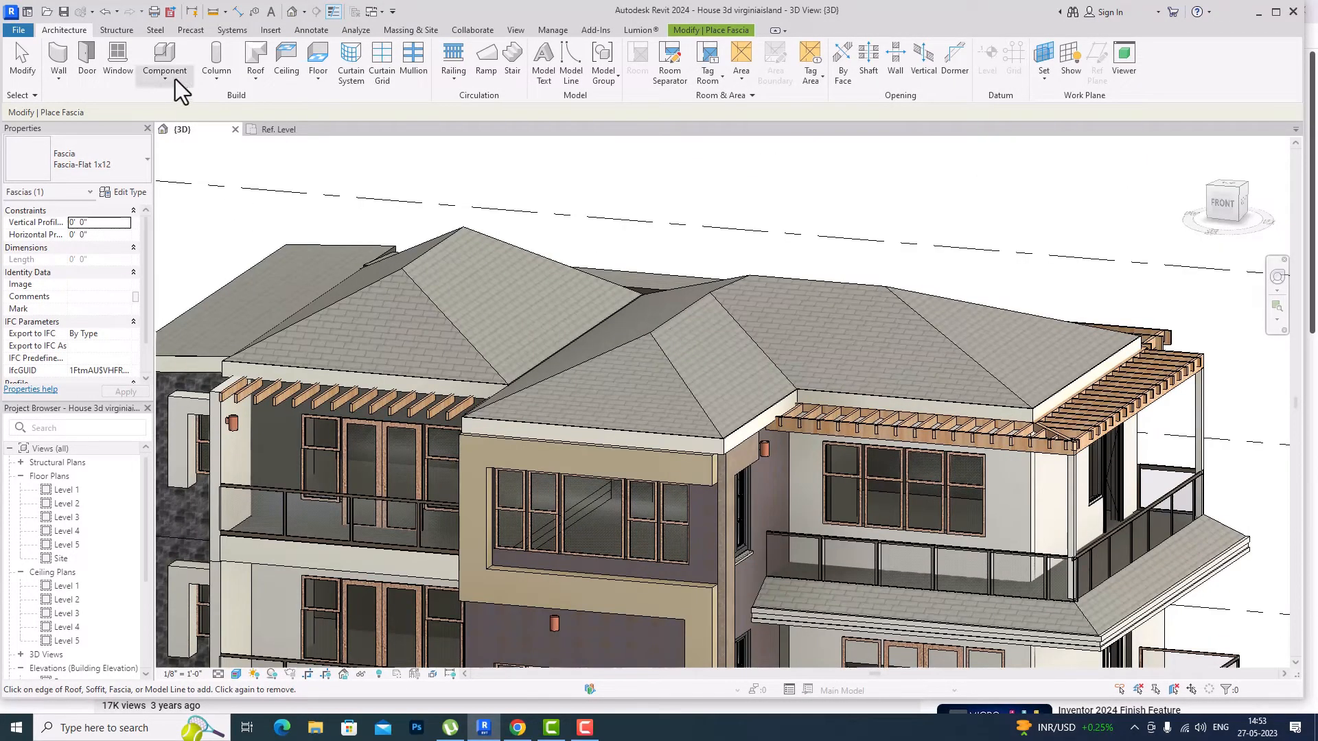
left_click(254, 79)
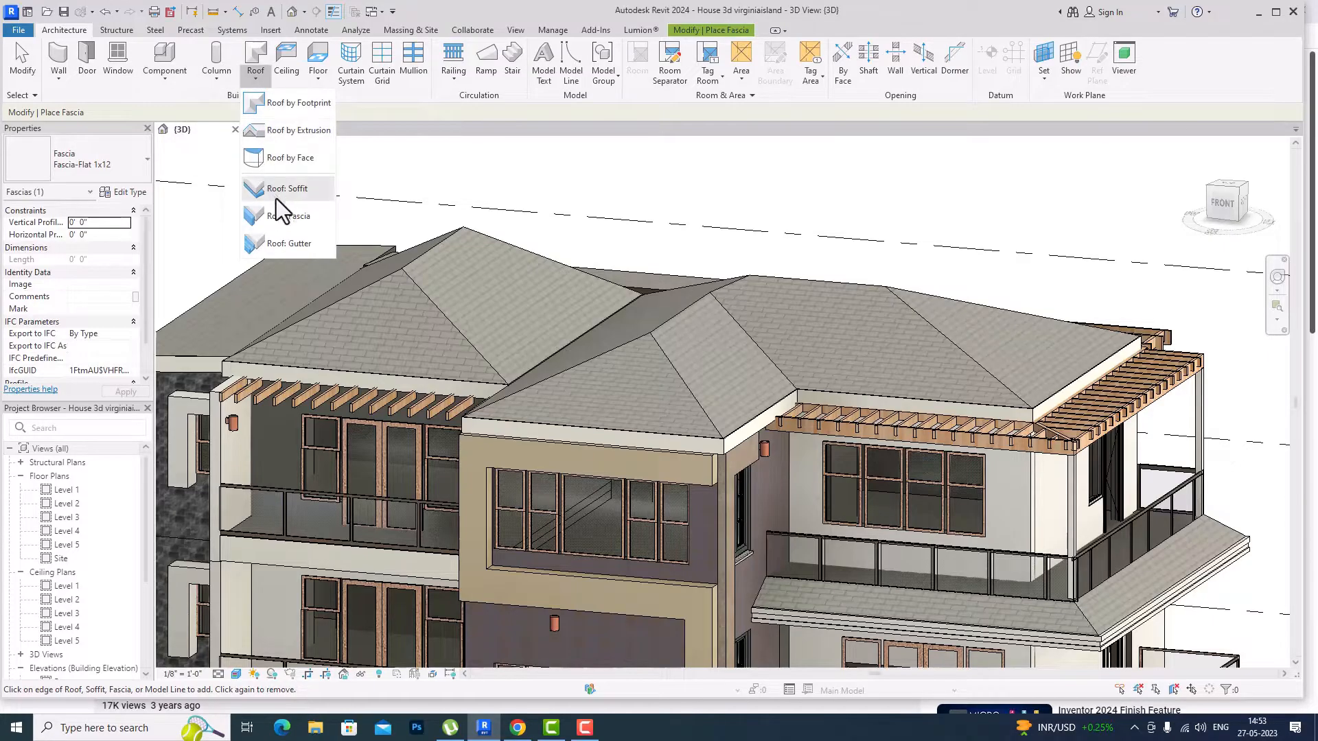
left_click(283, 216)
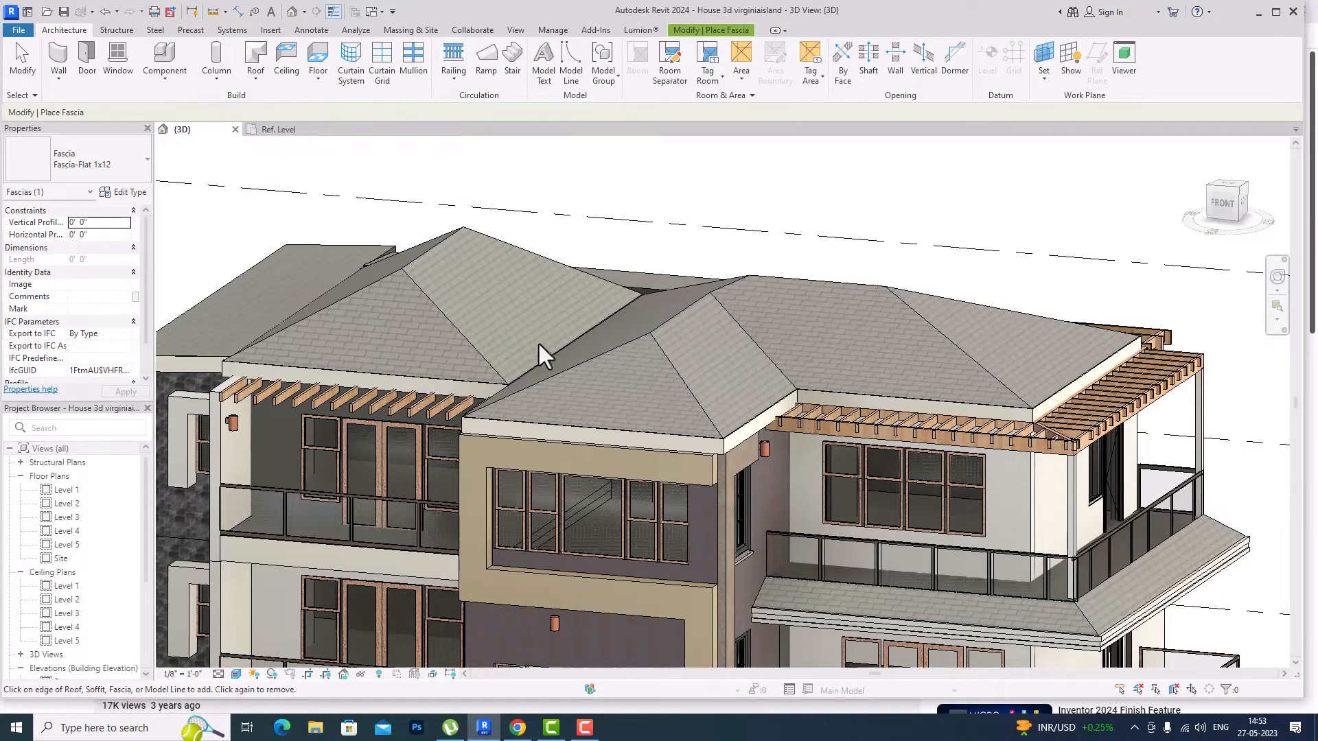
left_click(578, 363)
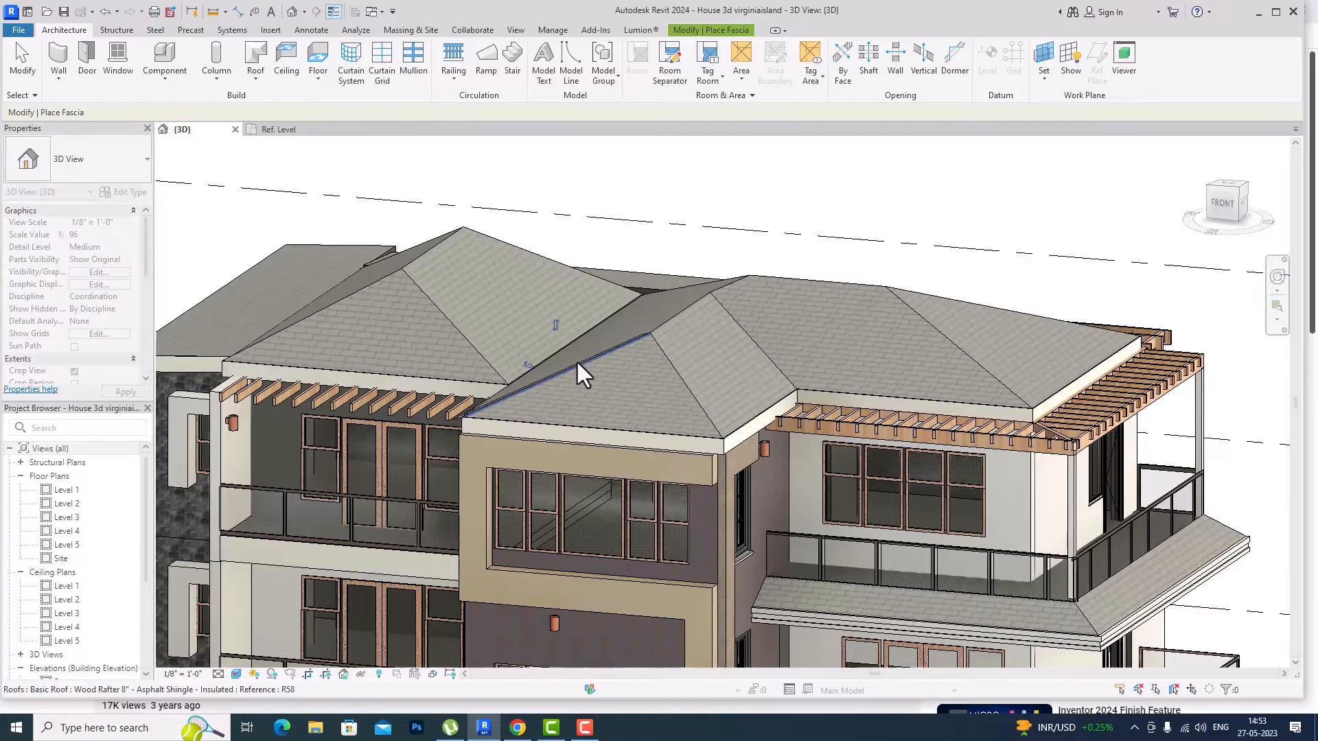
scroll(590, 347, "up", 4)
scroll(611, 348, "up", 3)
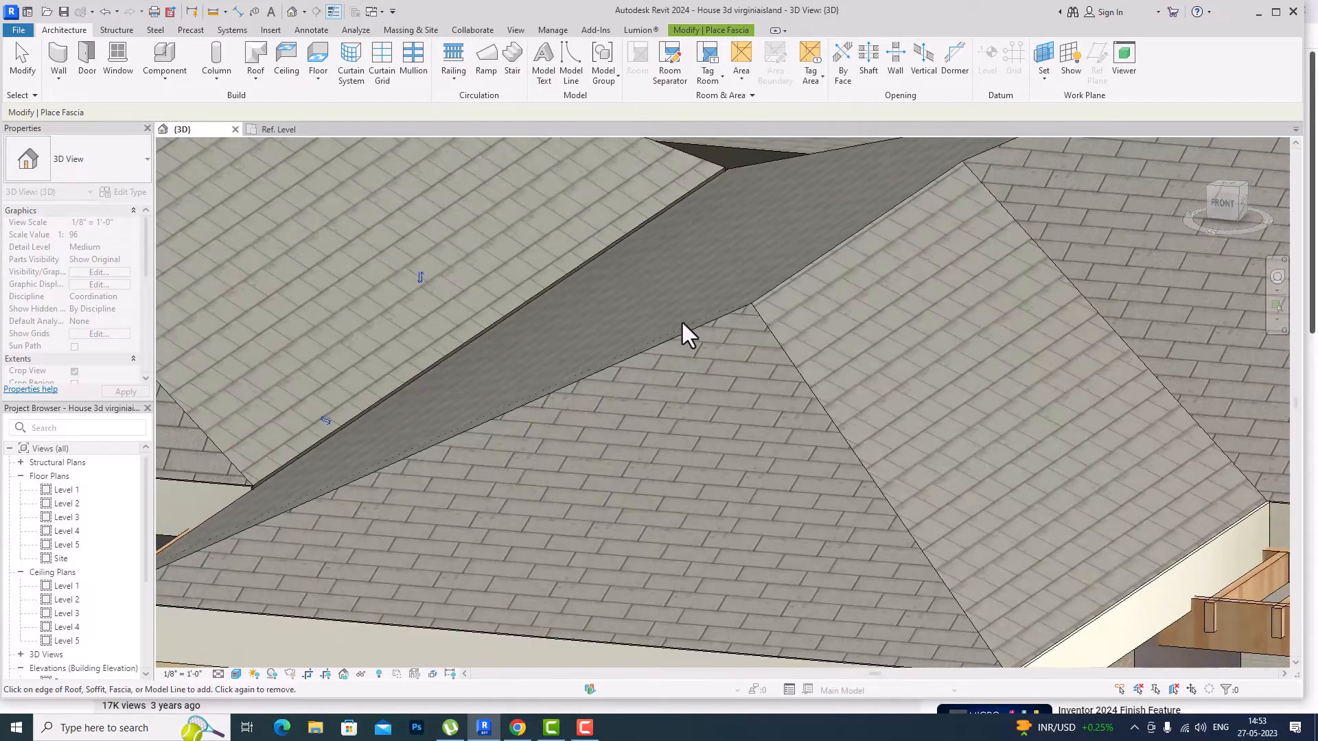
left_click(766, 316)
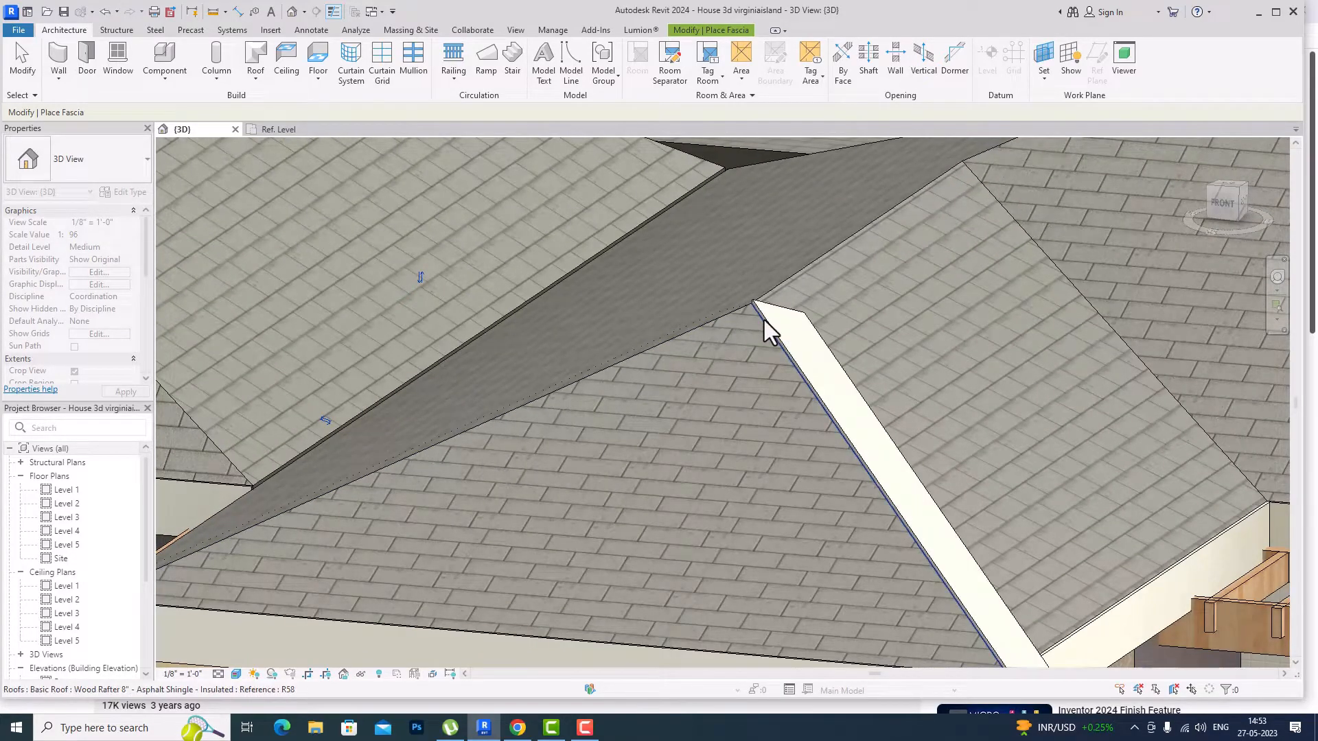
scroll(682, 315, "down", 2)
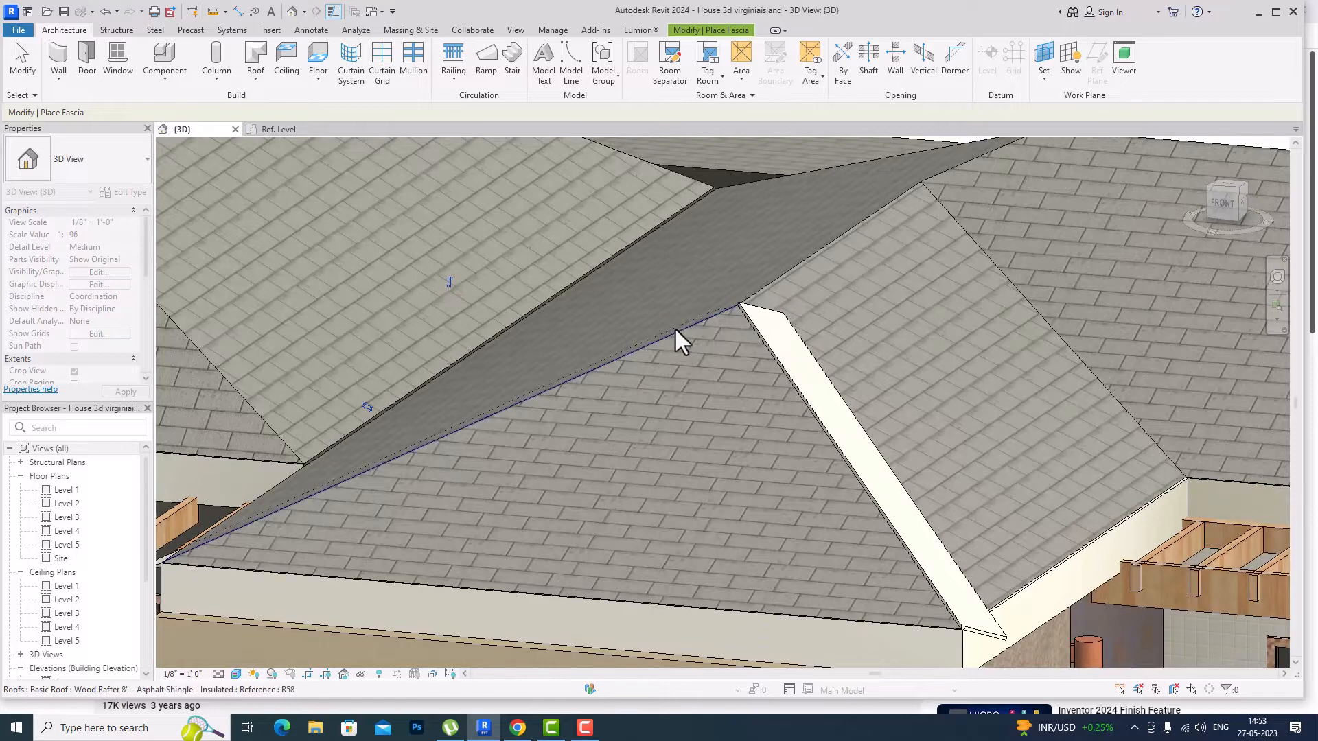
left_click(774, 287)
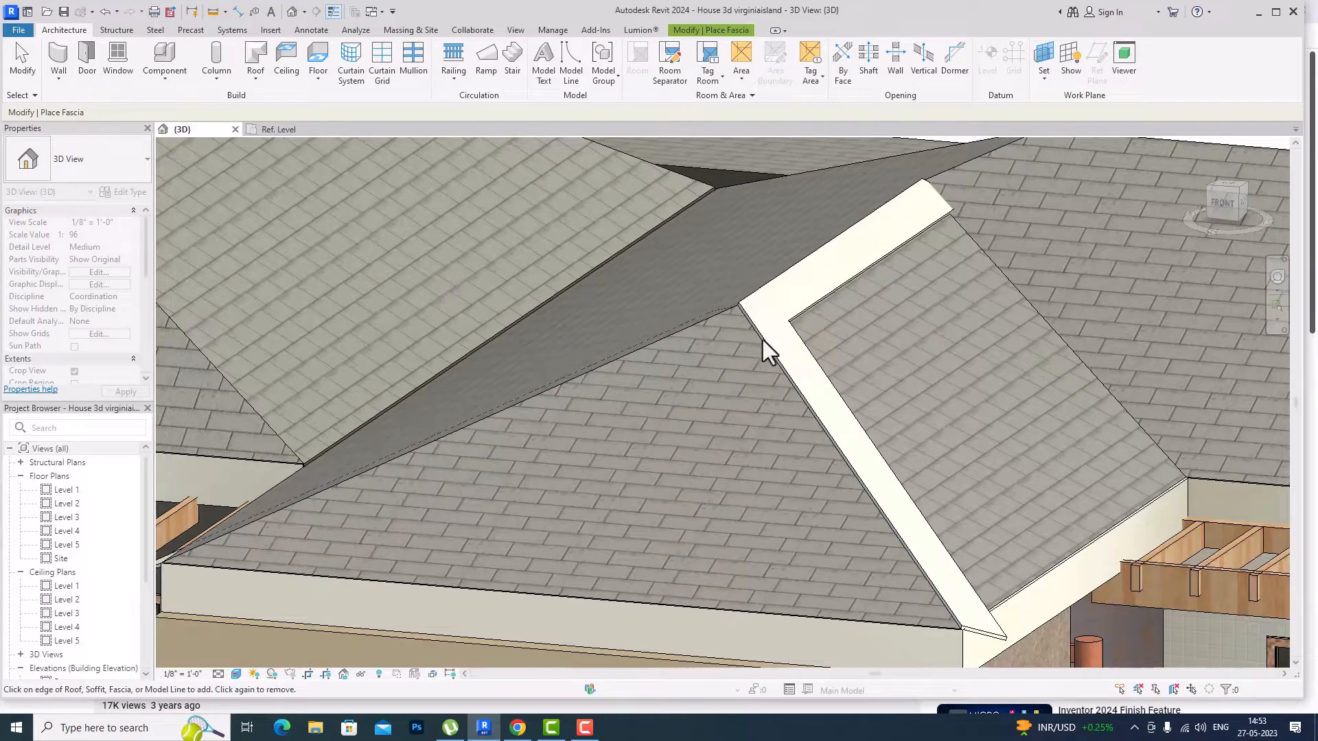
- Delete the fascia just placed on the front roof's hip and ridge edges
key("Escape")
left_click(777, 352)
key("Delete")
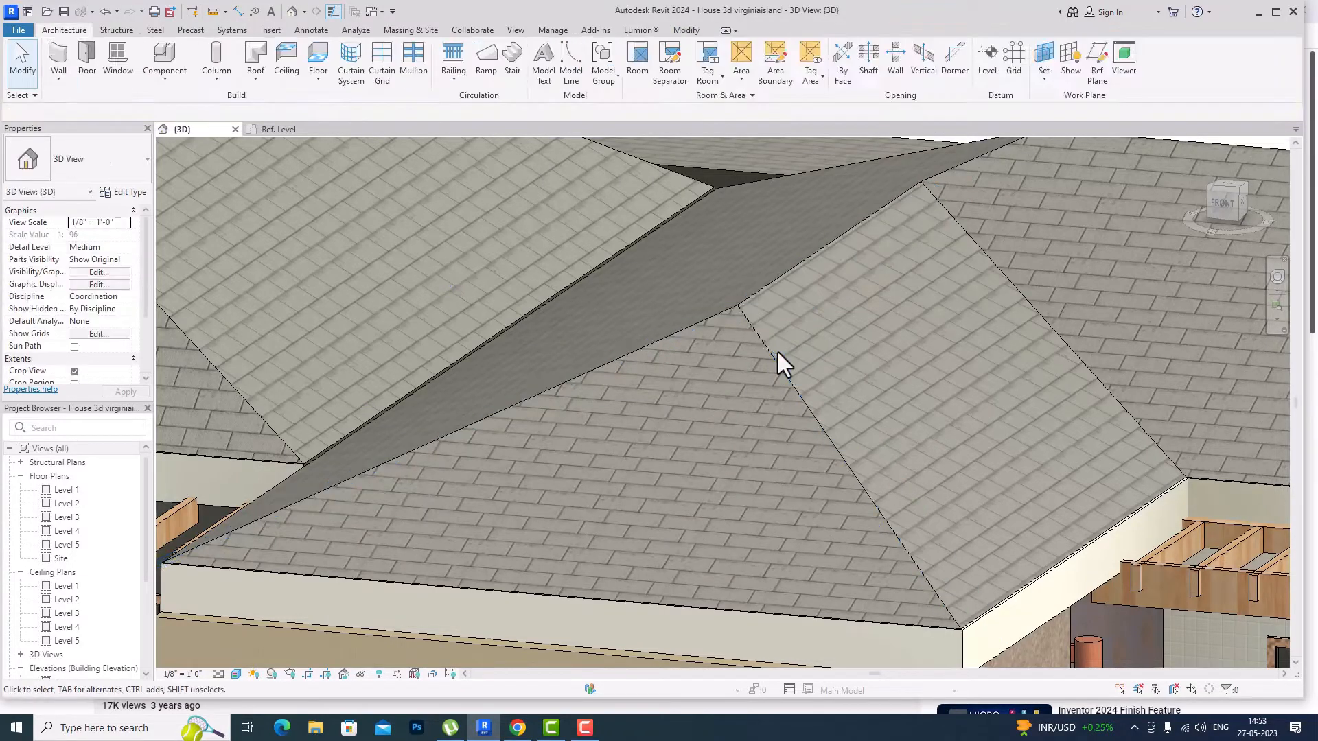
- Start a new family and open the English-Imperial folder of family templates
scroll(686, 374, "down", 2)
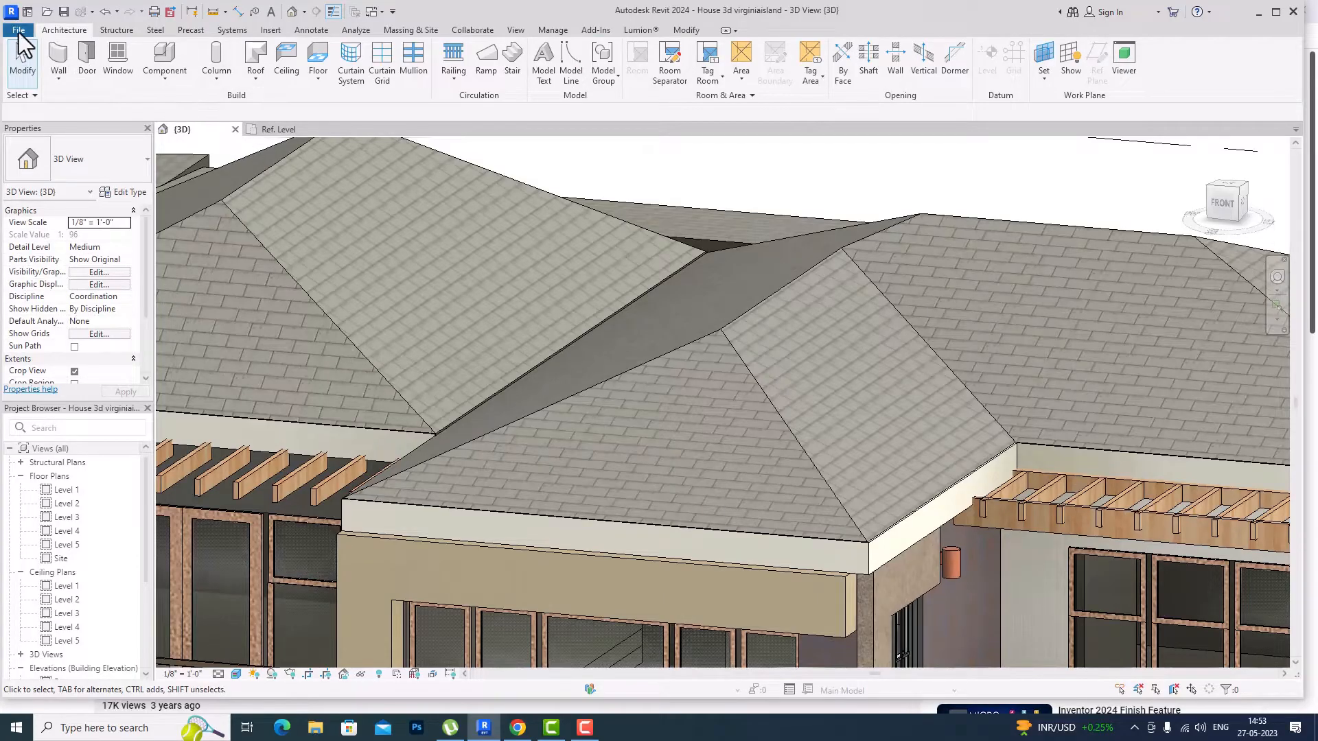
left_click(19, 31)
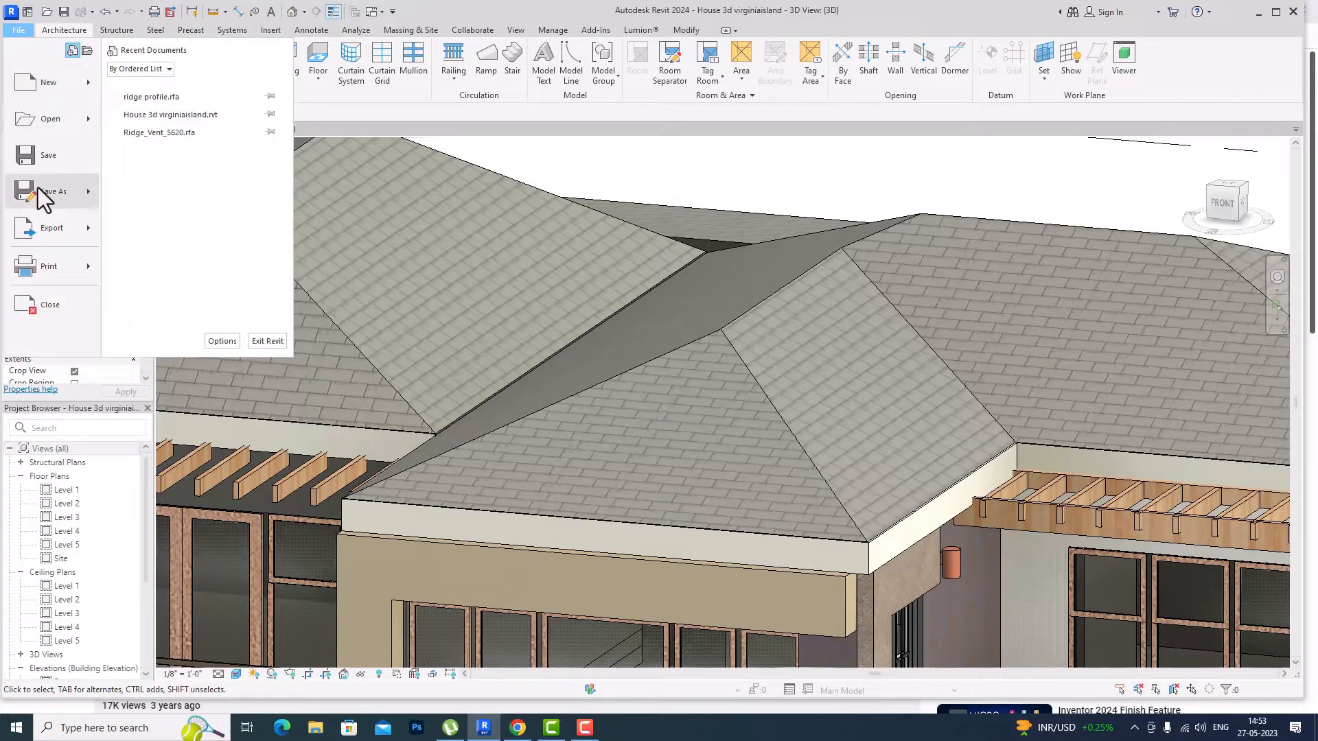
mouse_move(35, 88)
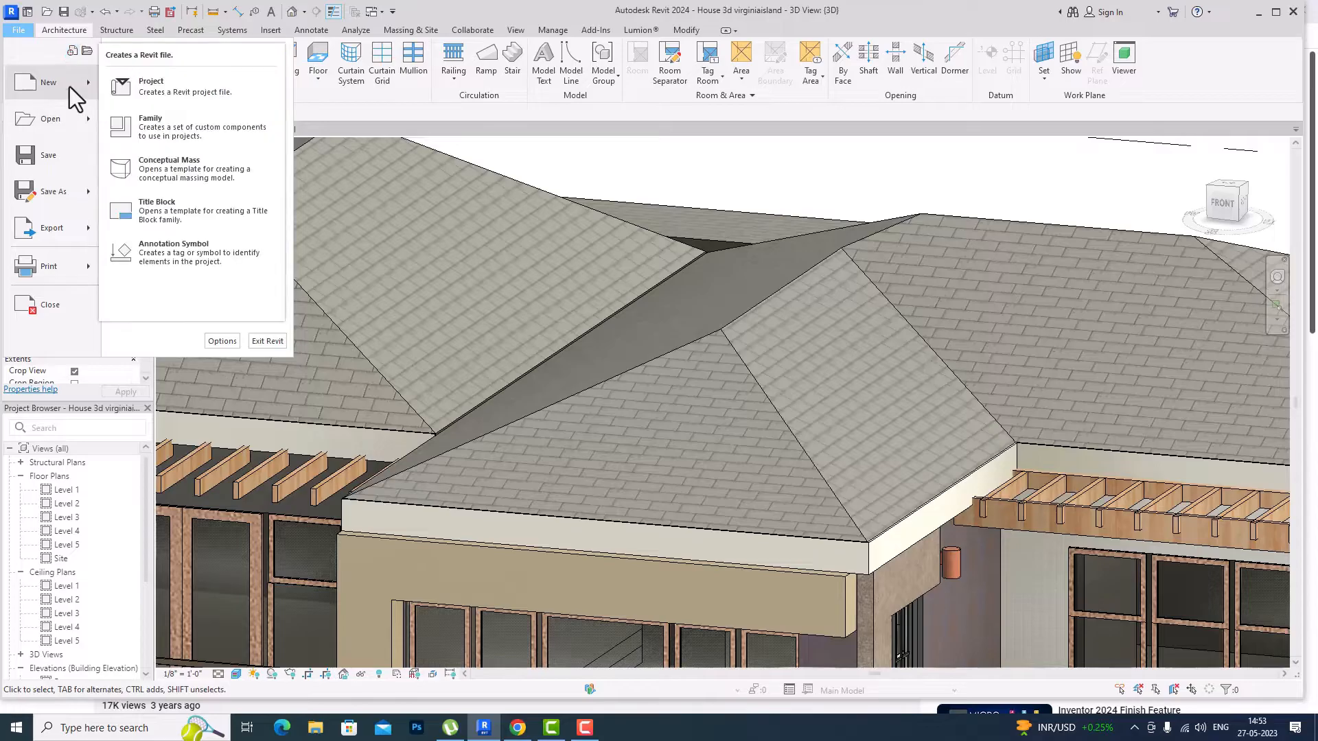
left_click(177, 130)
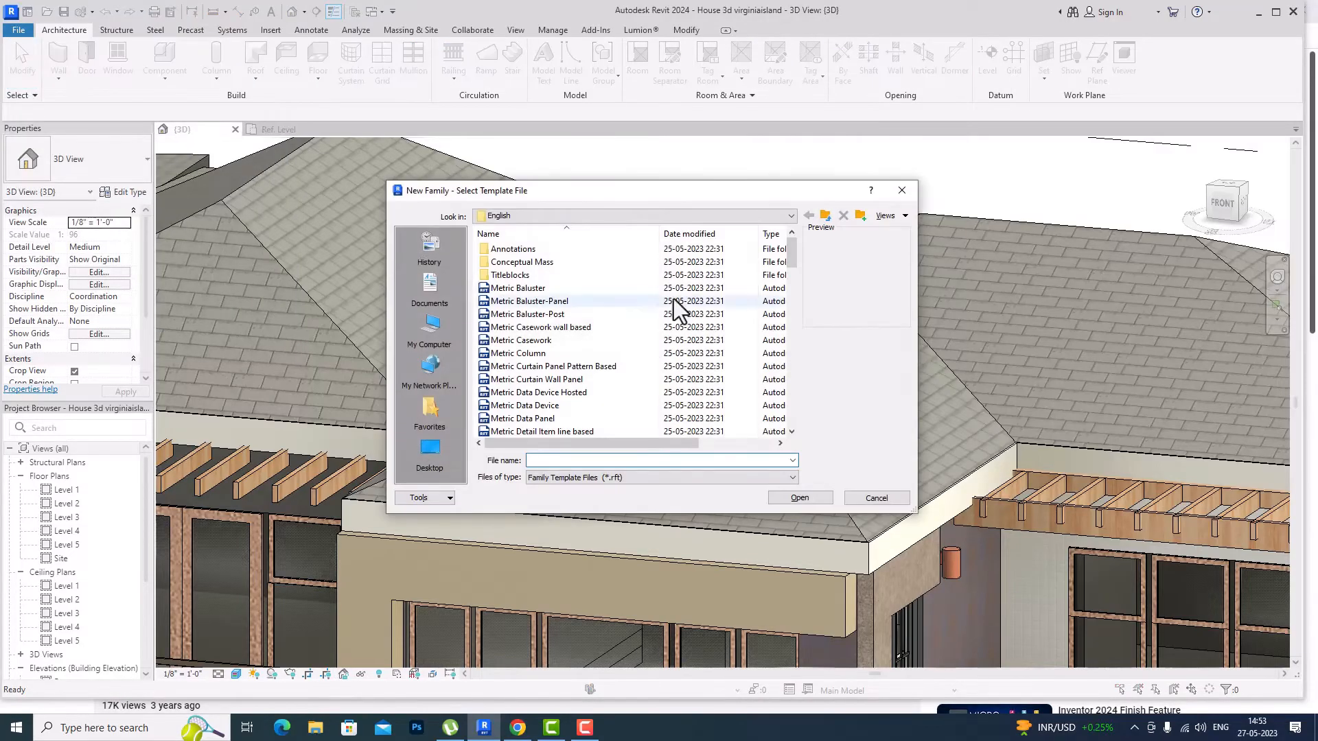
left_click(596, 217)
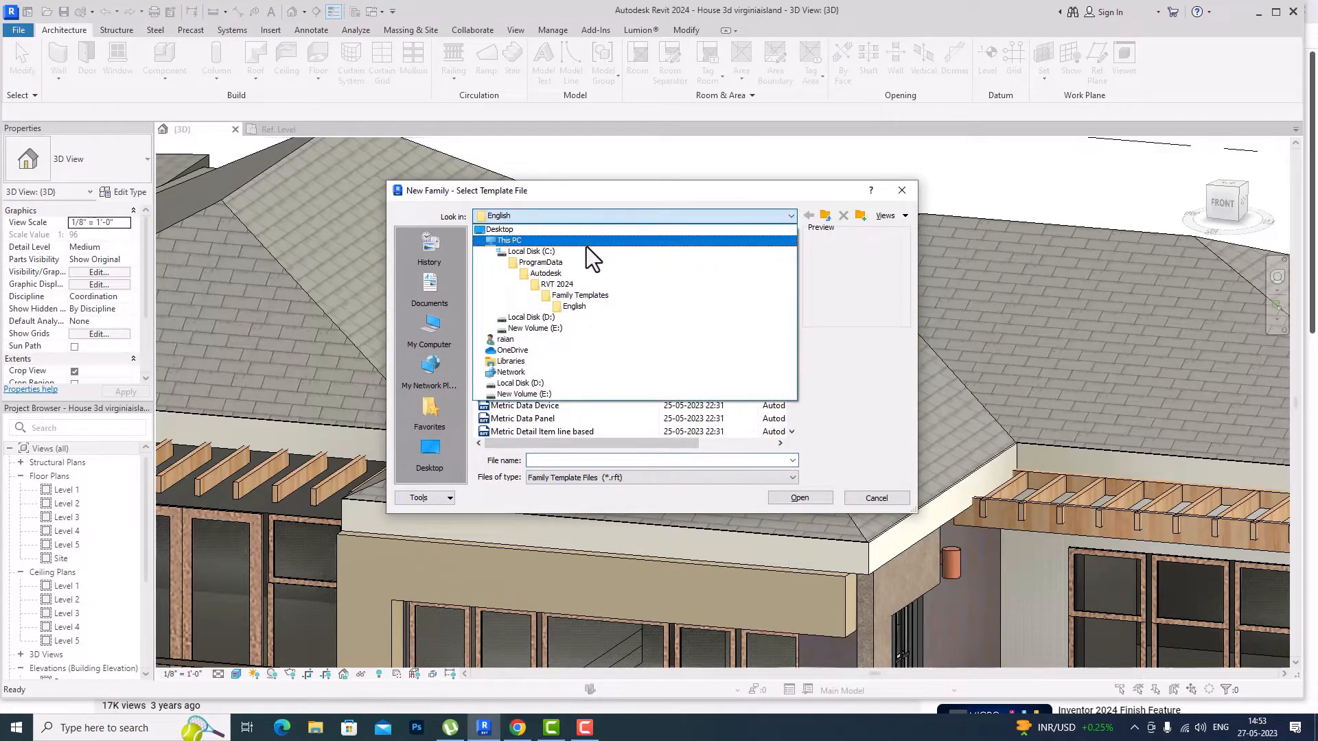
left_click(586, 301)
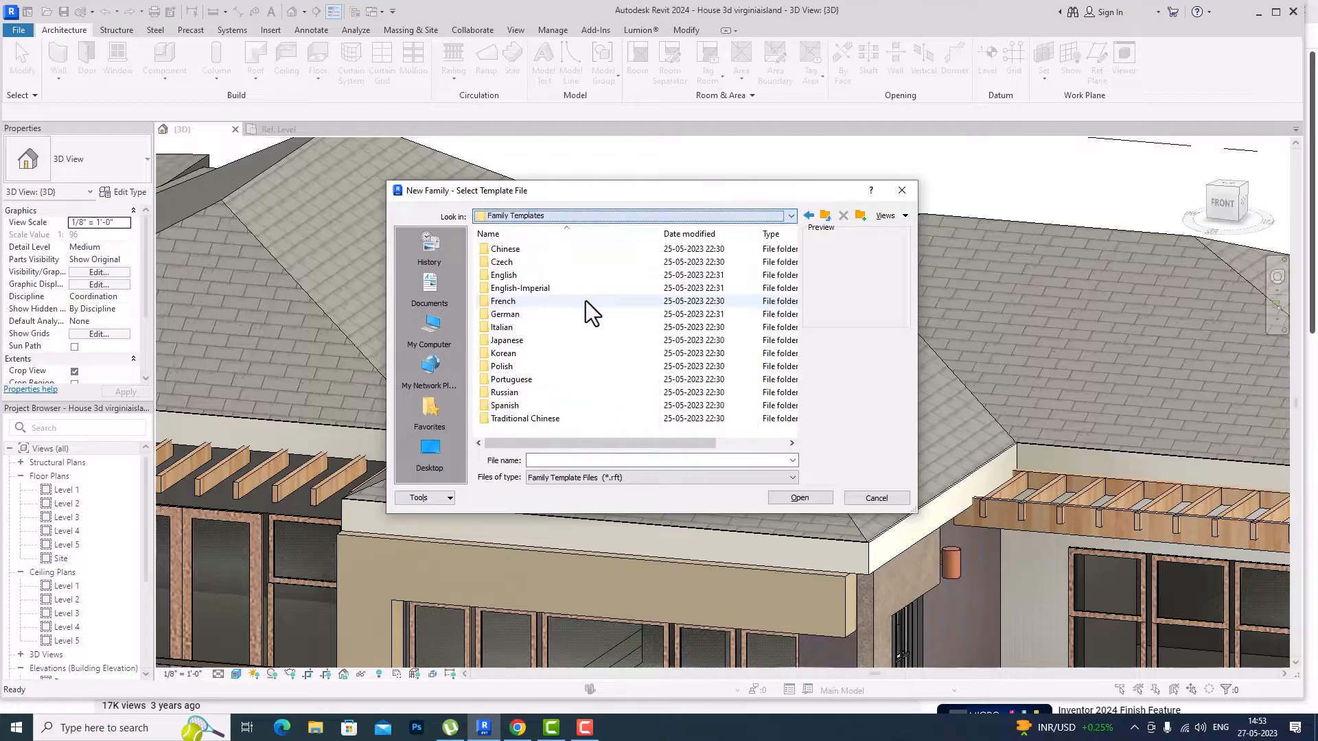
double_click(539, 290)
- Create the new family from the Profile-Hosted template
scroll(534, 314, "down", 5)
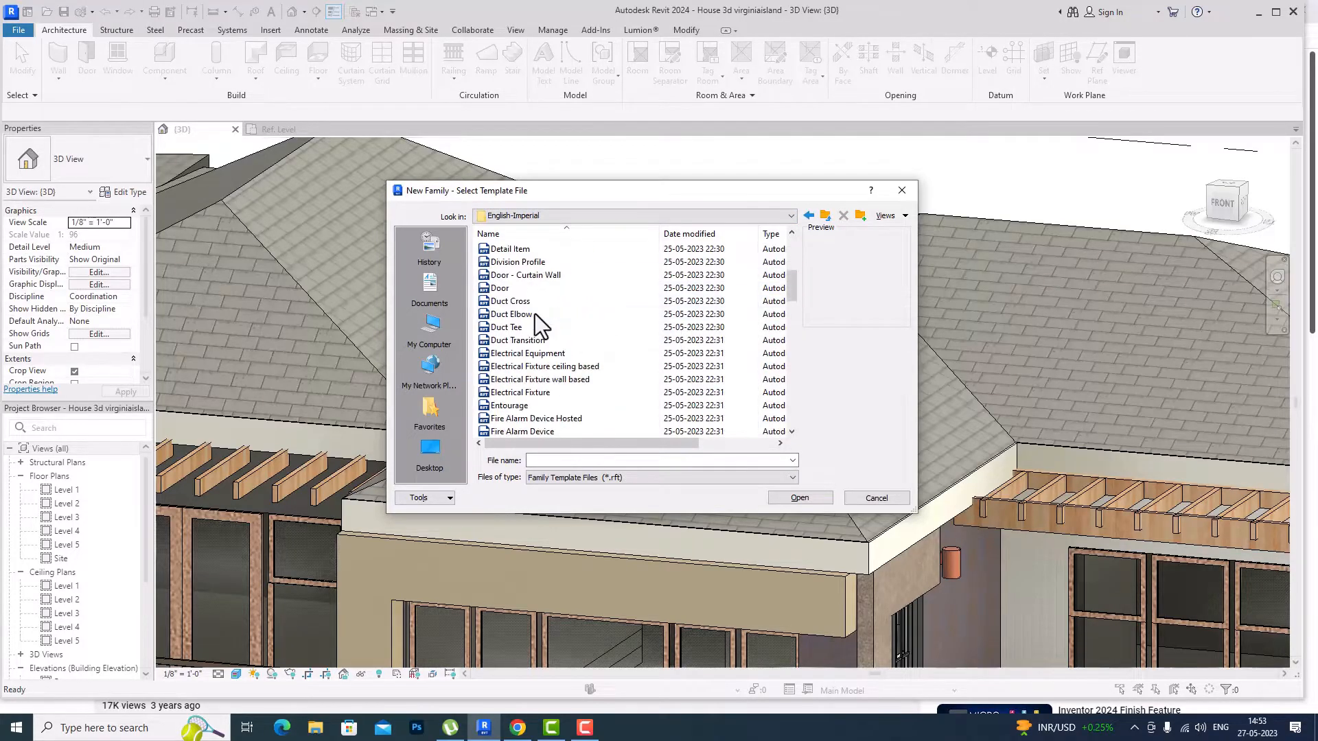
scroll(534, 314, "down", 4)
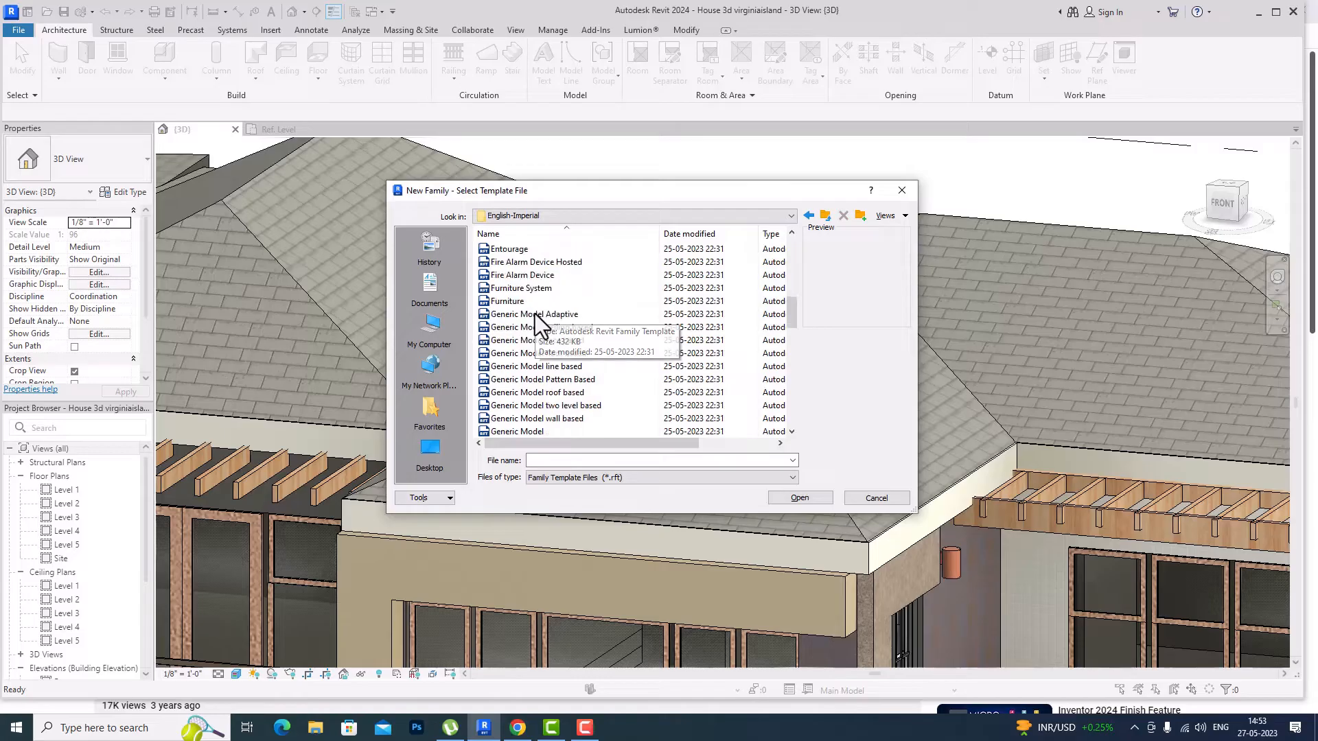
scroll(534, 314, "down", 3)
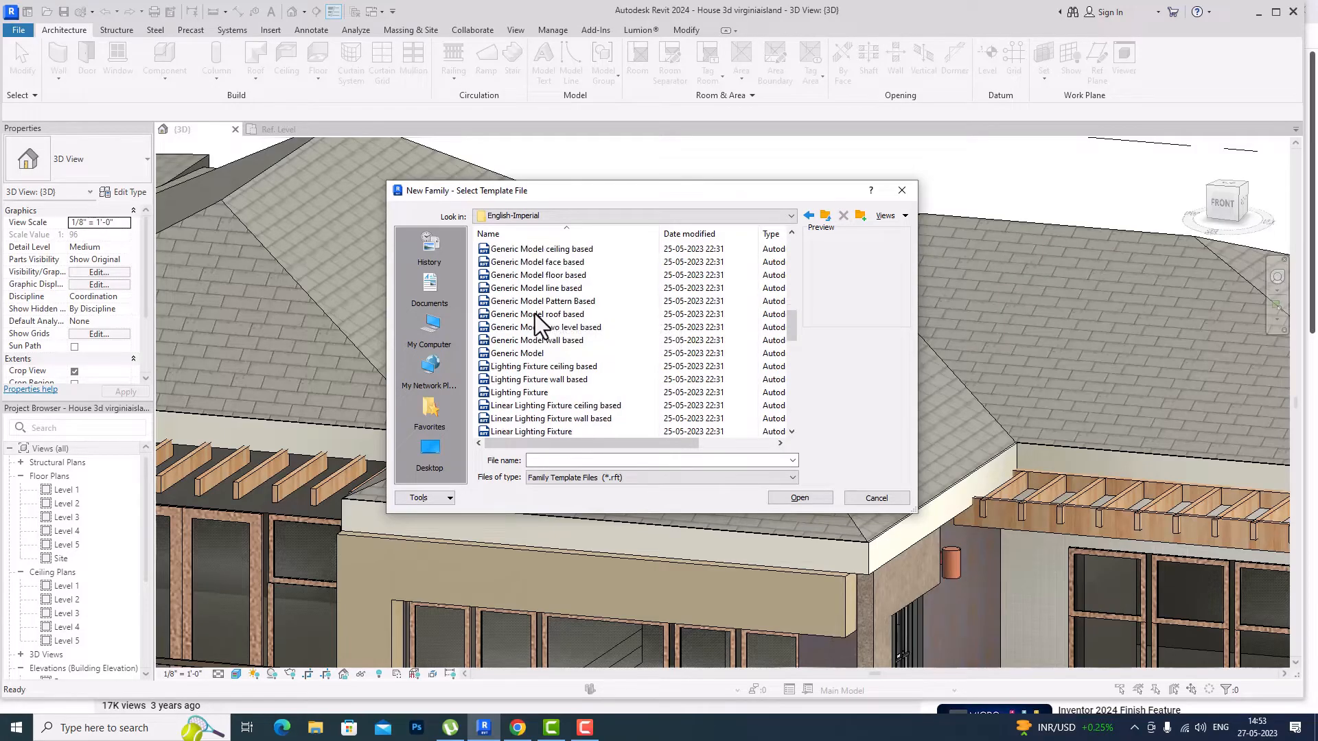
scroll(534, 314, "down", 1)
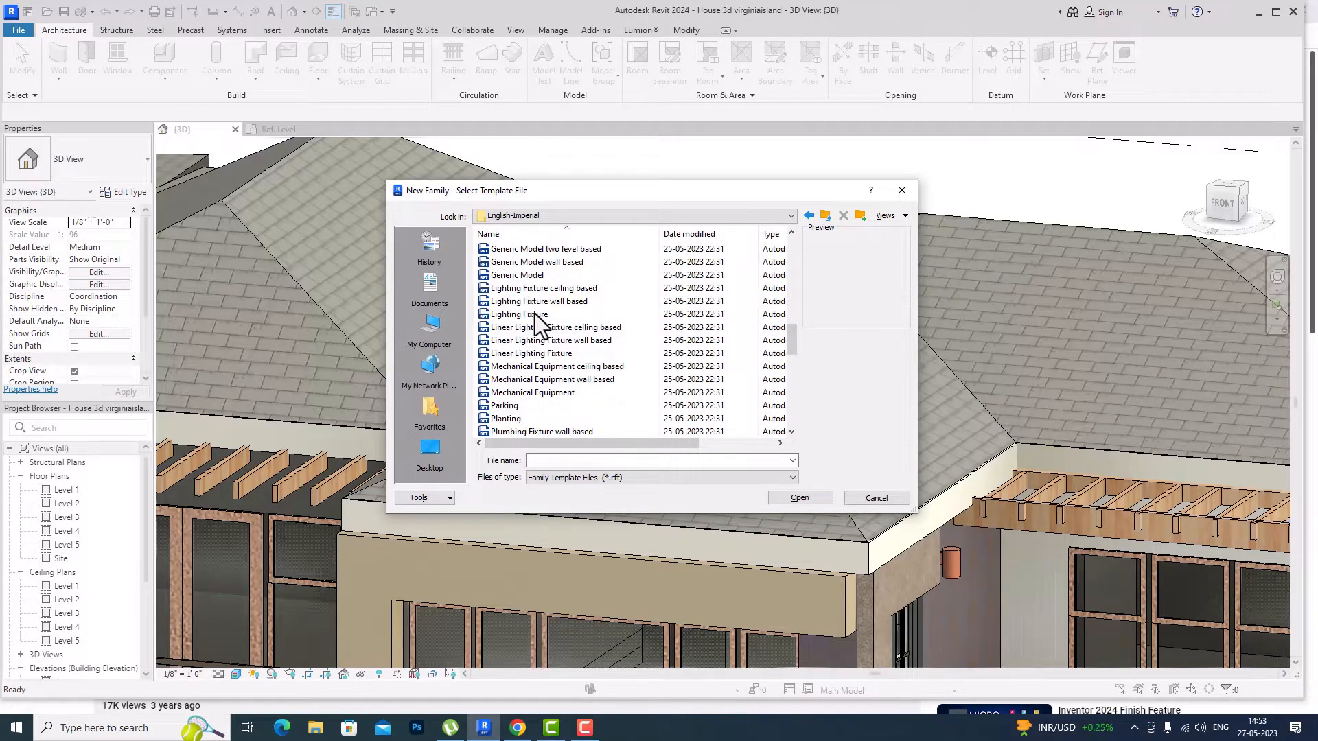
scroll(534, 314, "down", 2)
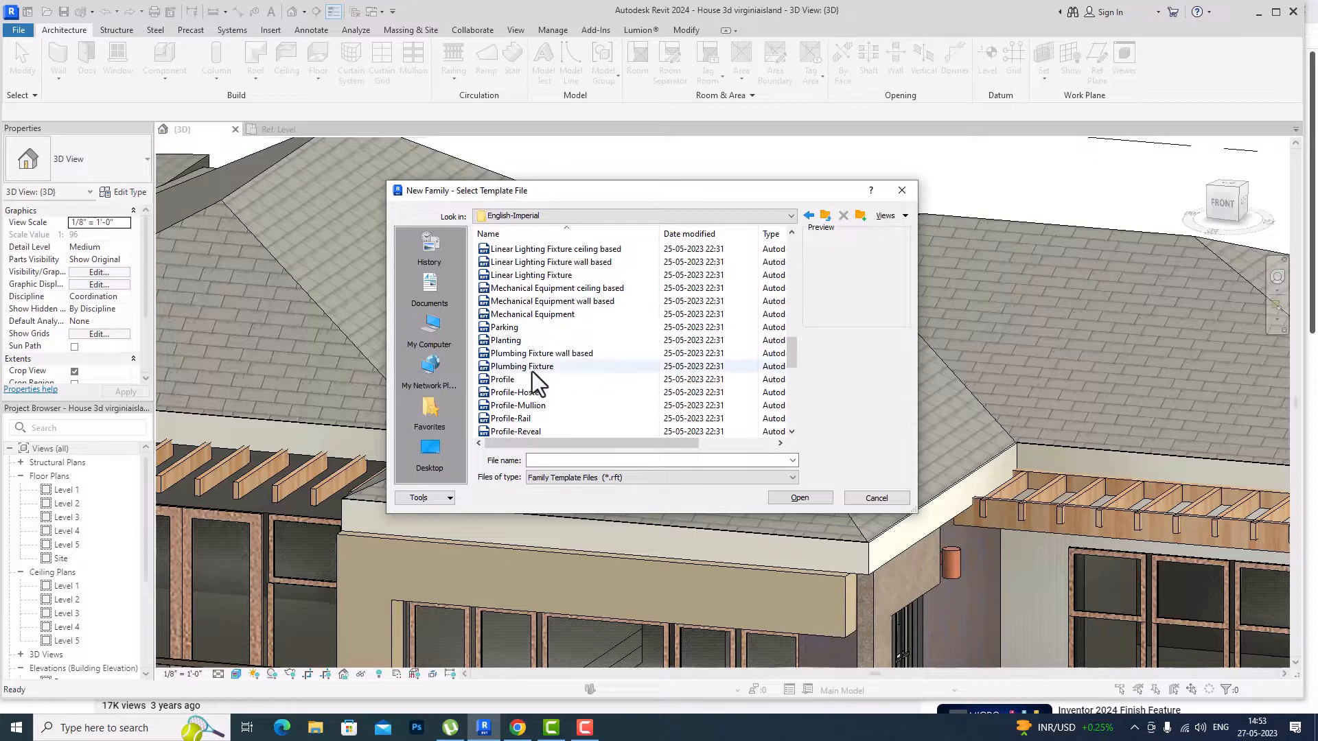
left_click(499, 392)
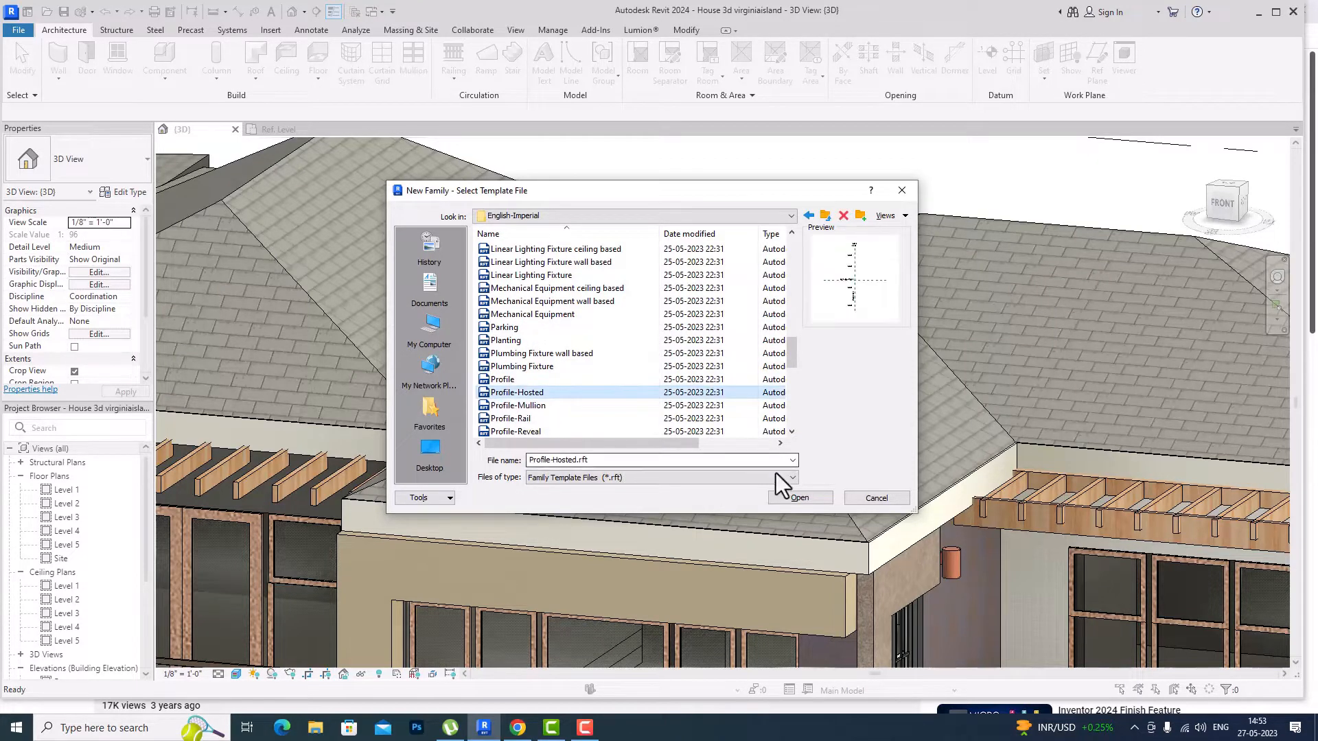
left_click(786, 494)
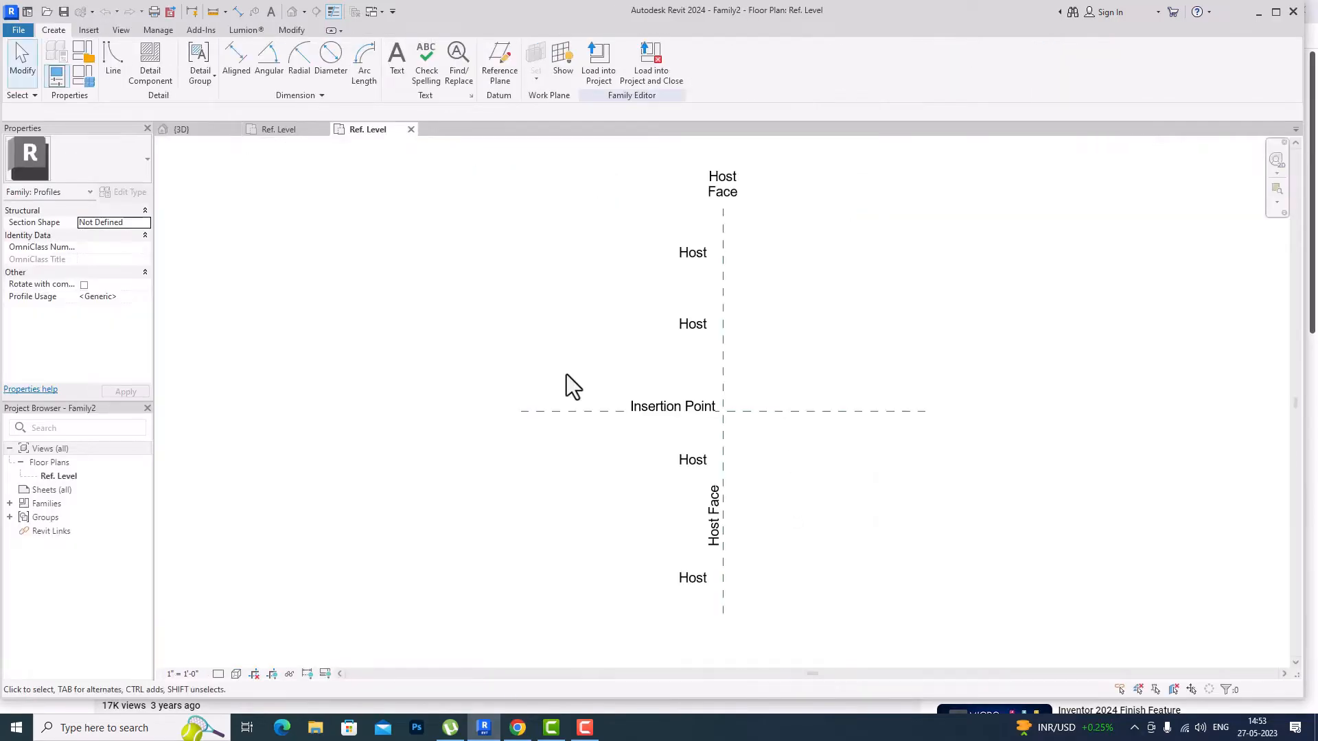
- Draw a 1" horizontal line from the host face, 1 1/2" above the insertion point, continuing with a 2 1/2" vertical line downward
scroll(387, 373, "down", 2)
scroll(561, 374, "up", 1)
scroll(562, 373, "up", 1)
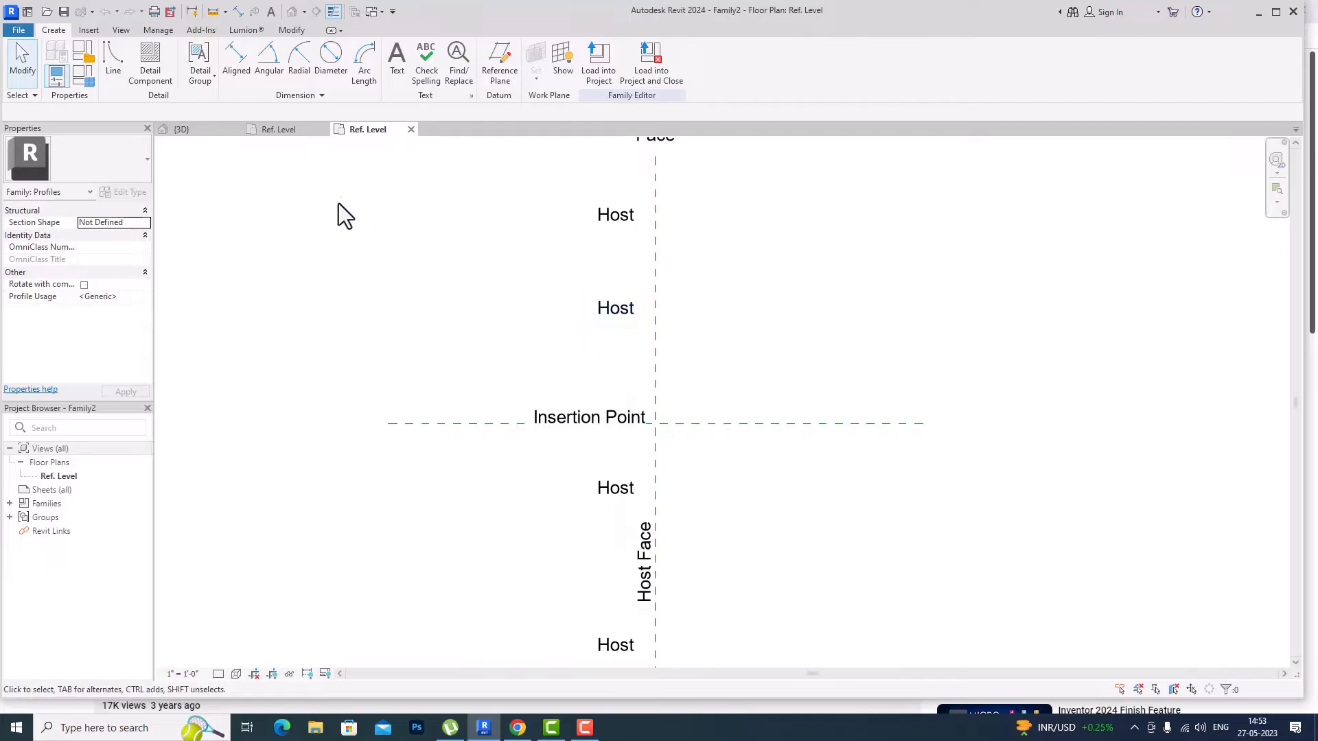
scroll(587, 345, "down", 1)
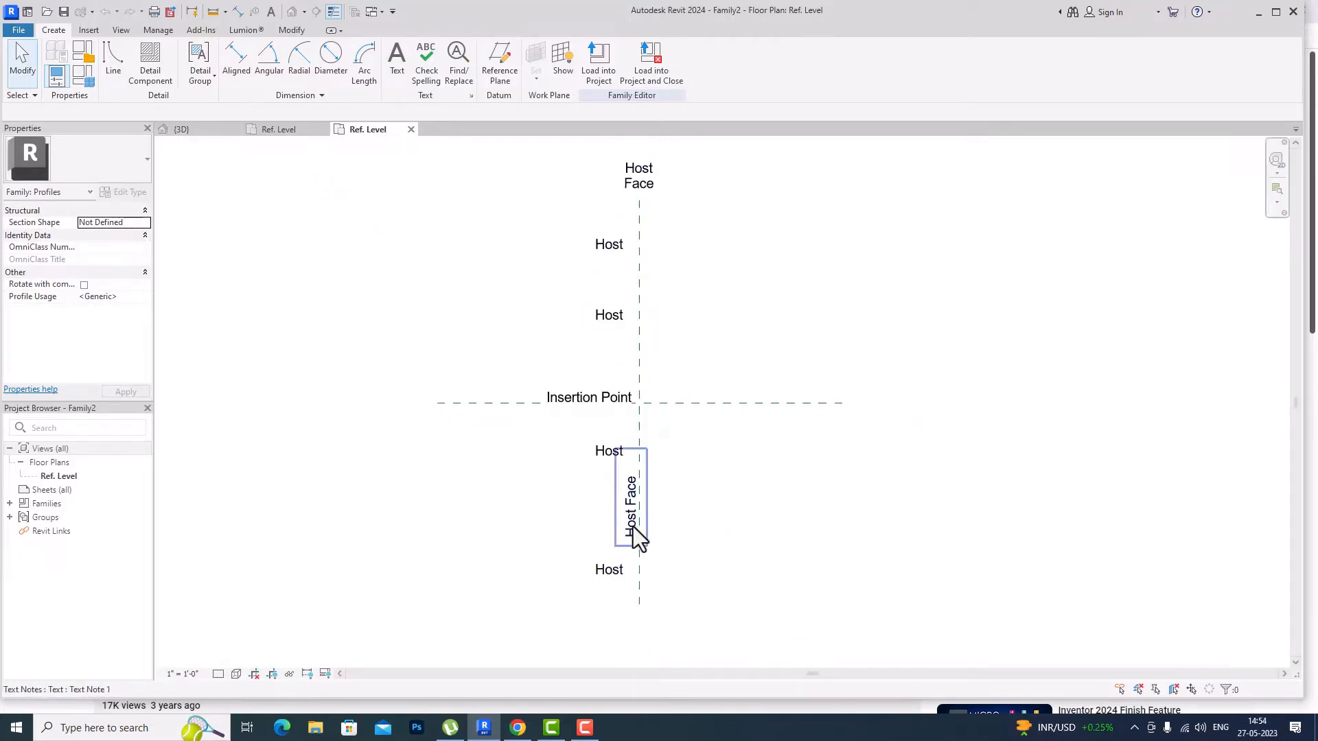
left_click(105, 65)
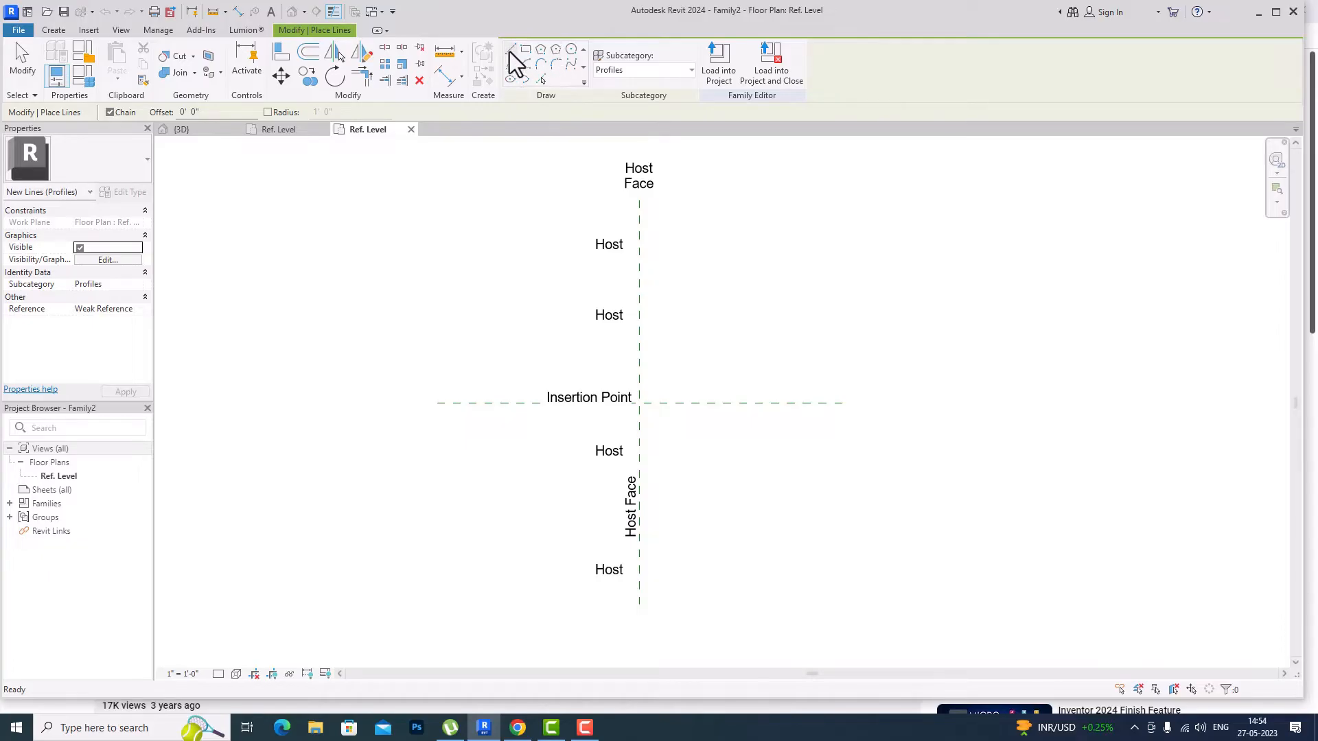
scroll(671, 385, "up", 5)
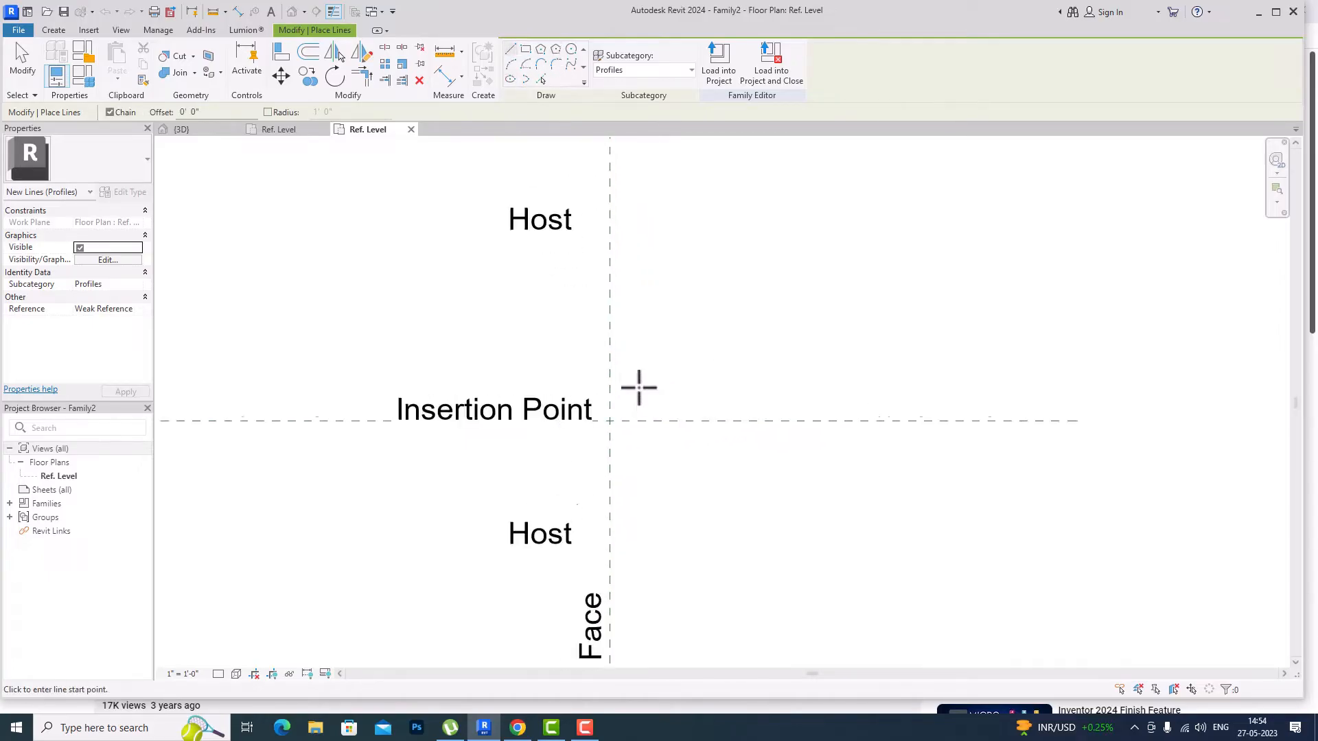
scroll(629, 395, "up", 2)
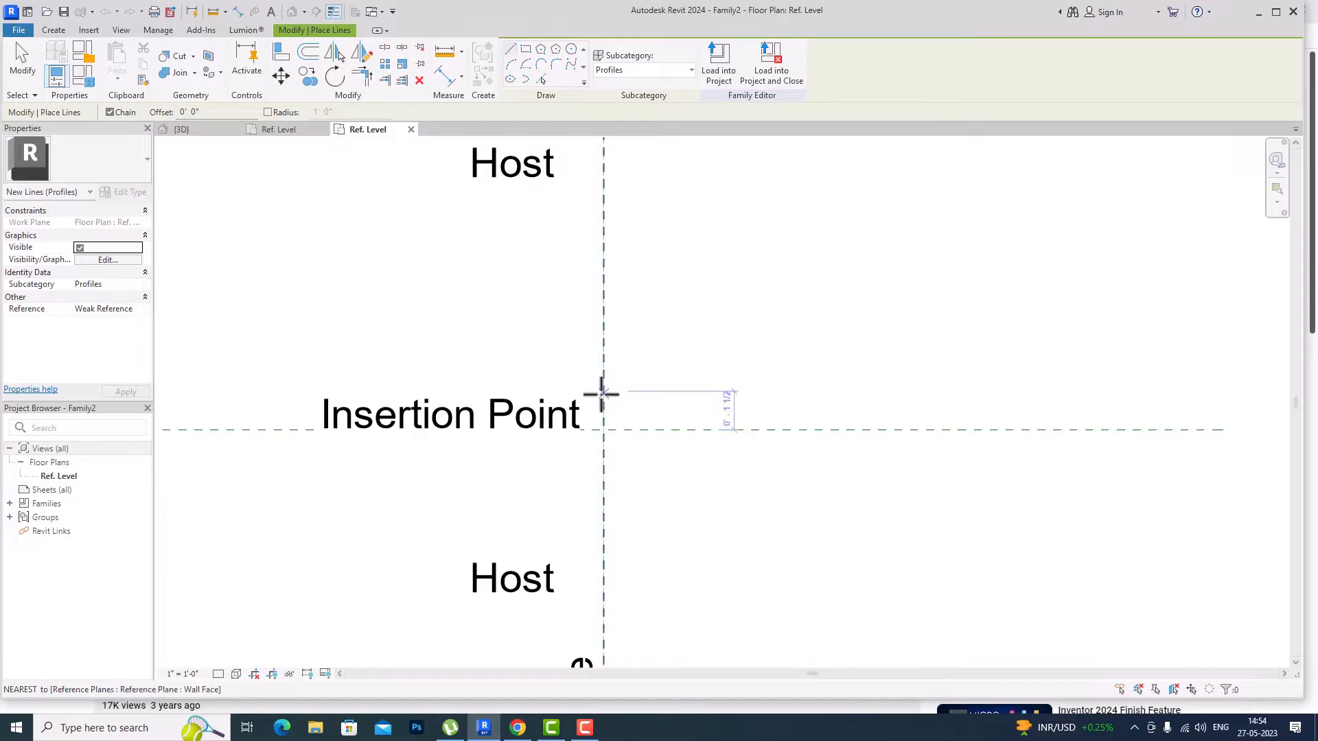
left_click(602, 393)
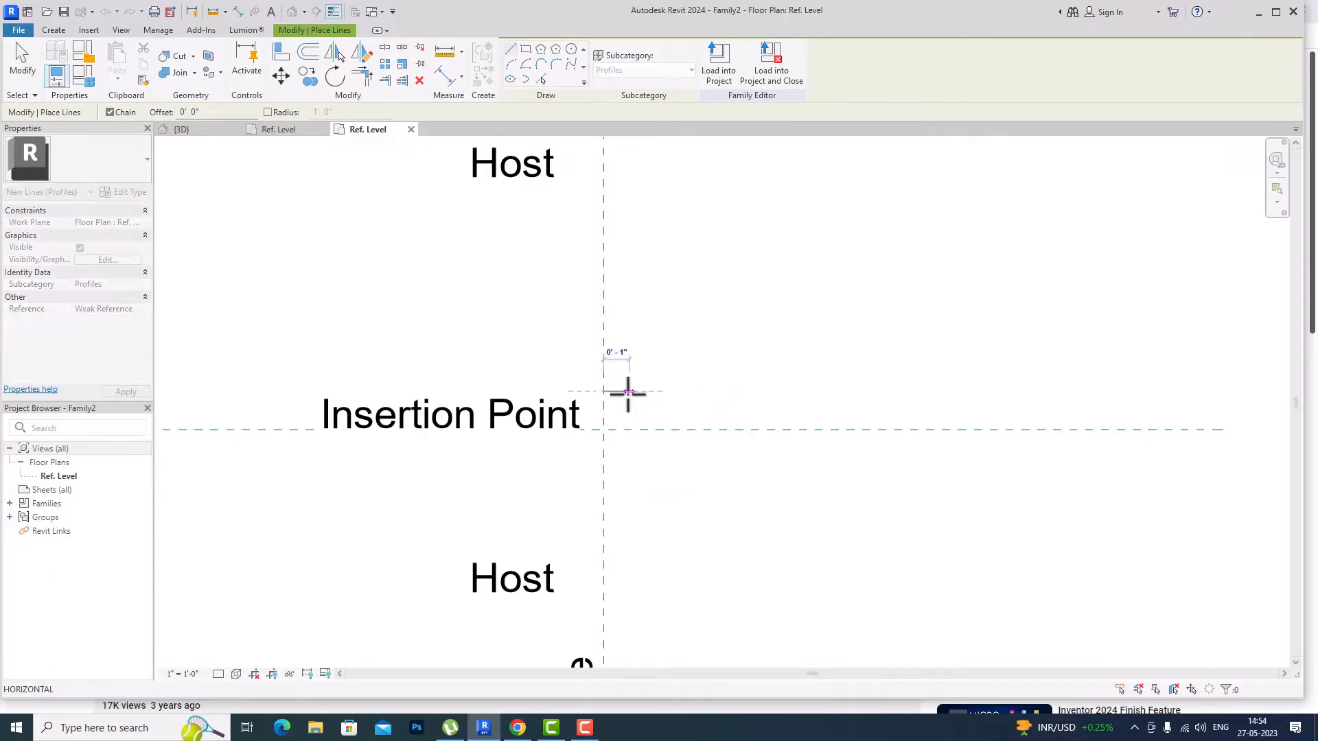
left_click(628, 392)
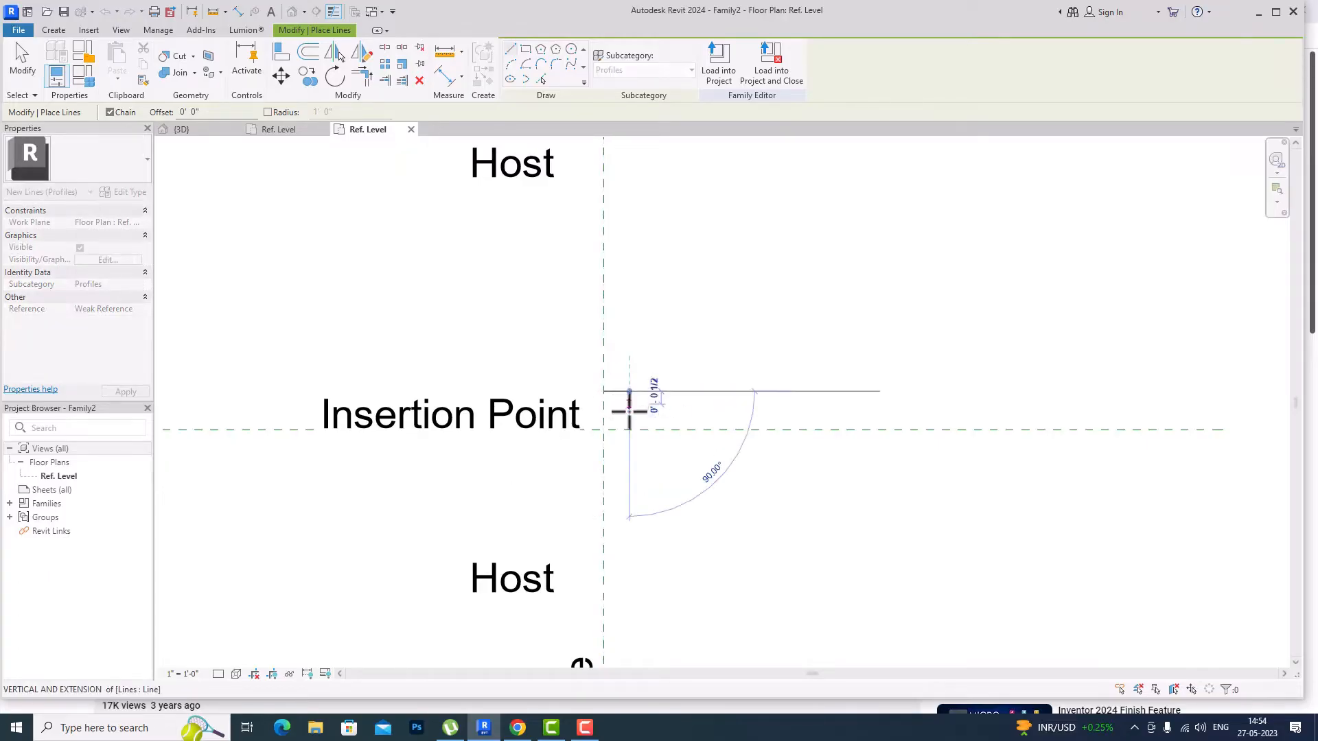
left_click(629, 455)
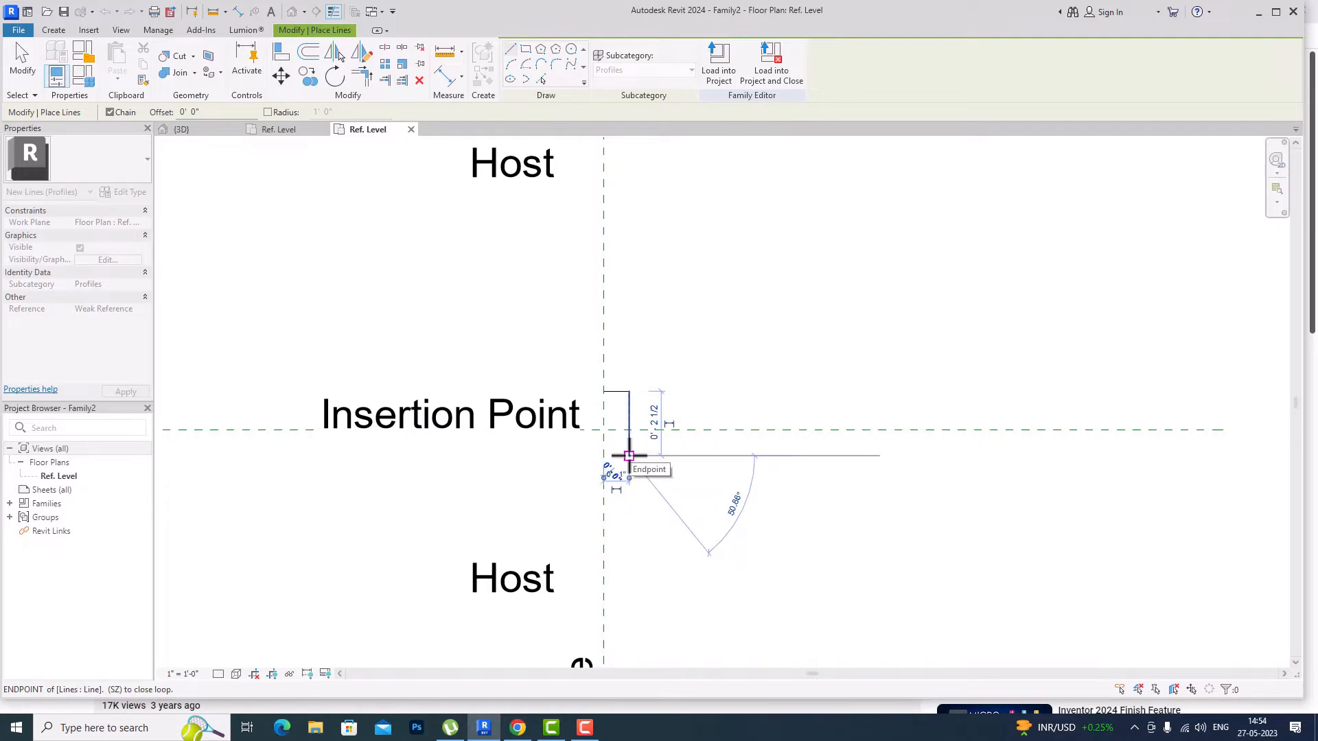
key("Escape")
key("Escape")
- Mirror the horizontal and vertical profile lines about the vertical host face reference plane, keeping the originals
scroll(603, 391, "up", 2)
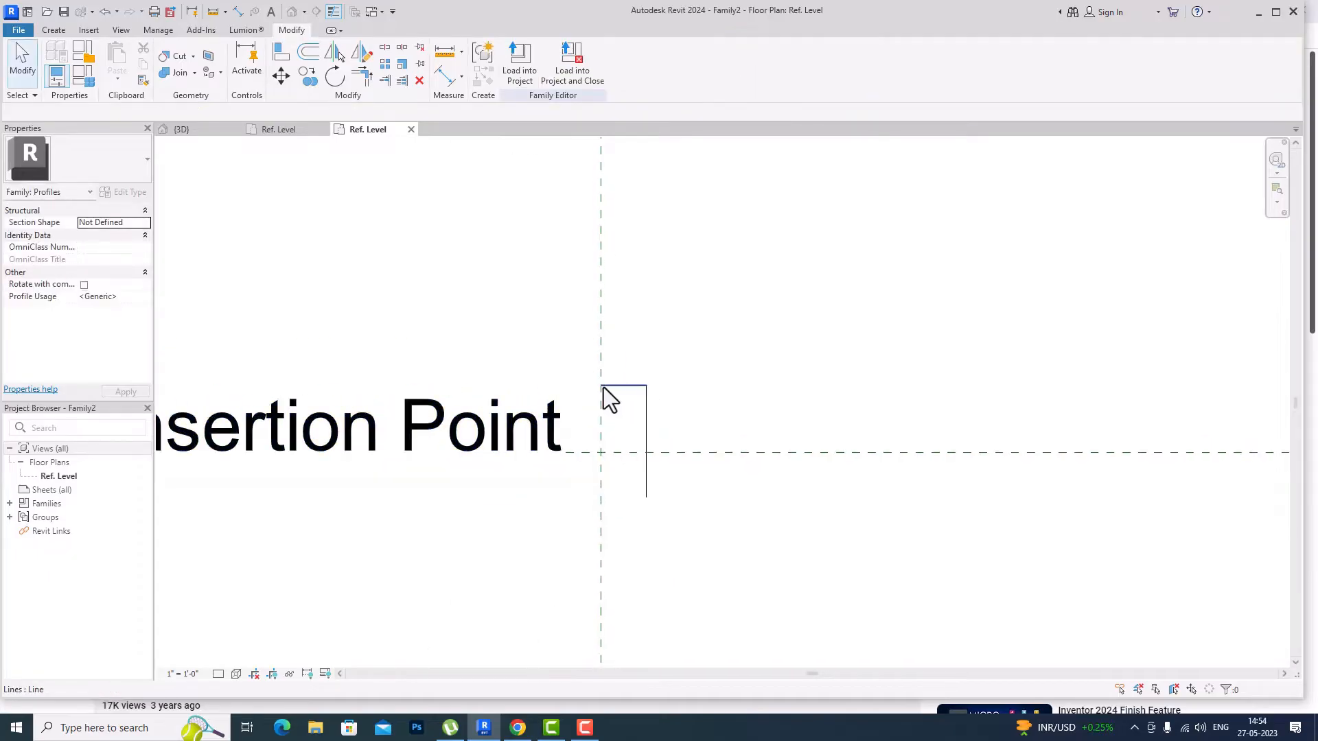
mouse_move(679, 420)
left_mouse_down()
mouse_move(636, 368)
mouse_move(584, 228)
left_mouse_up()
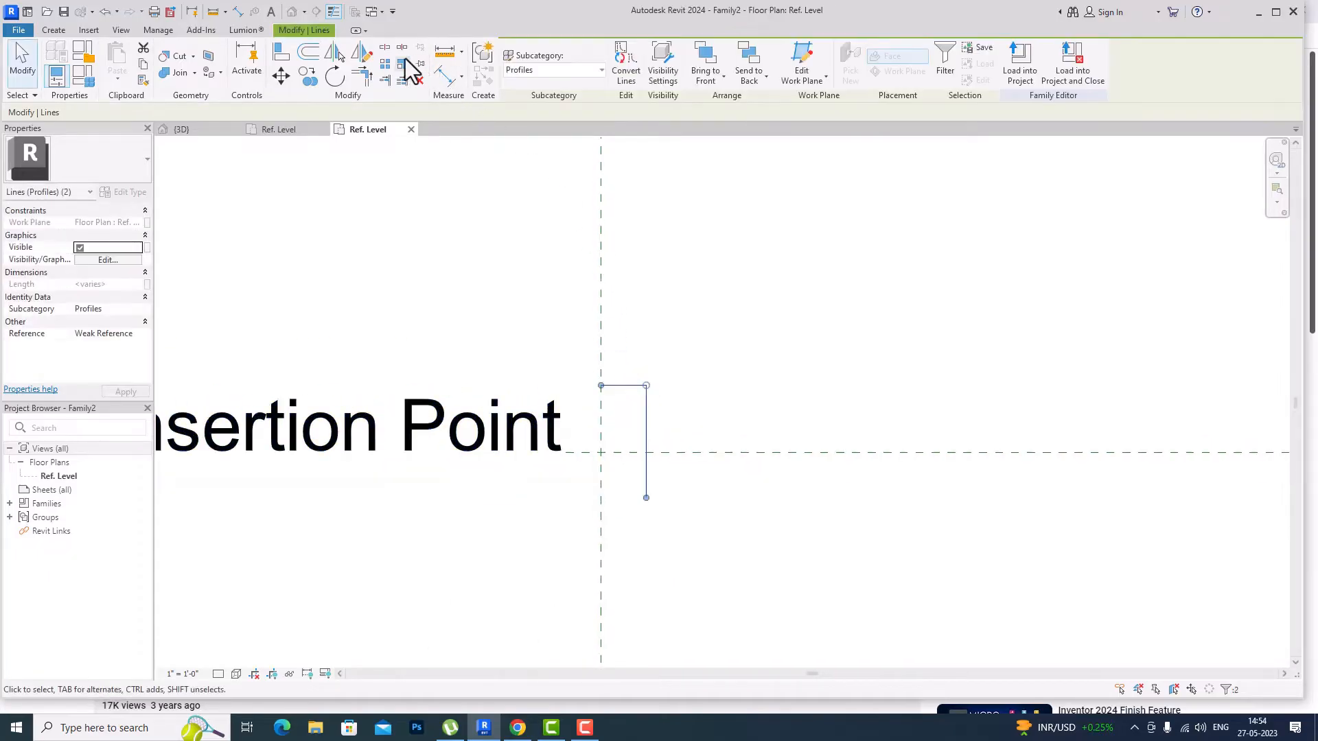
left_click(361, 55)
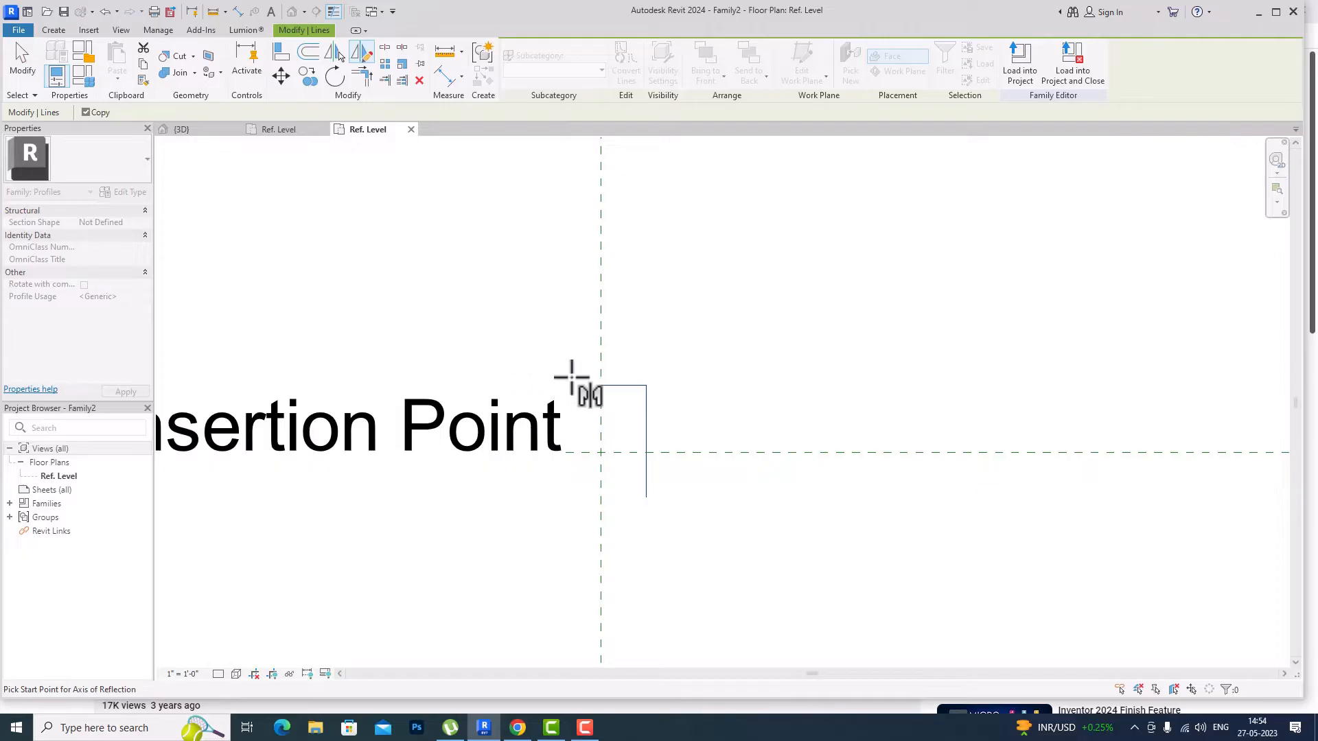
left_click(601, 385)
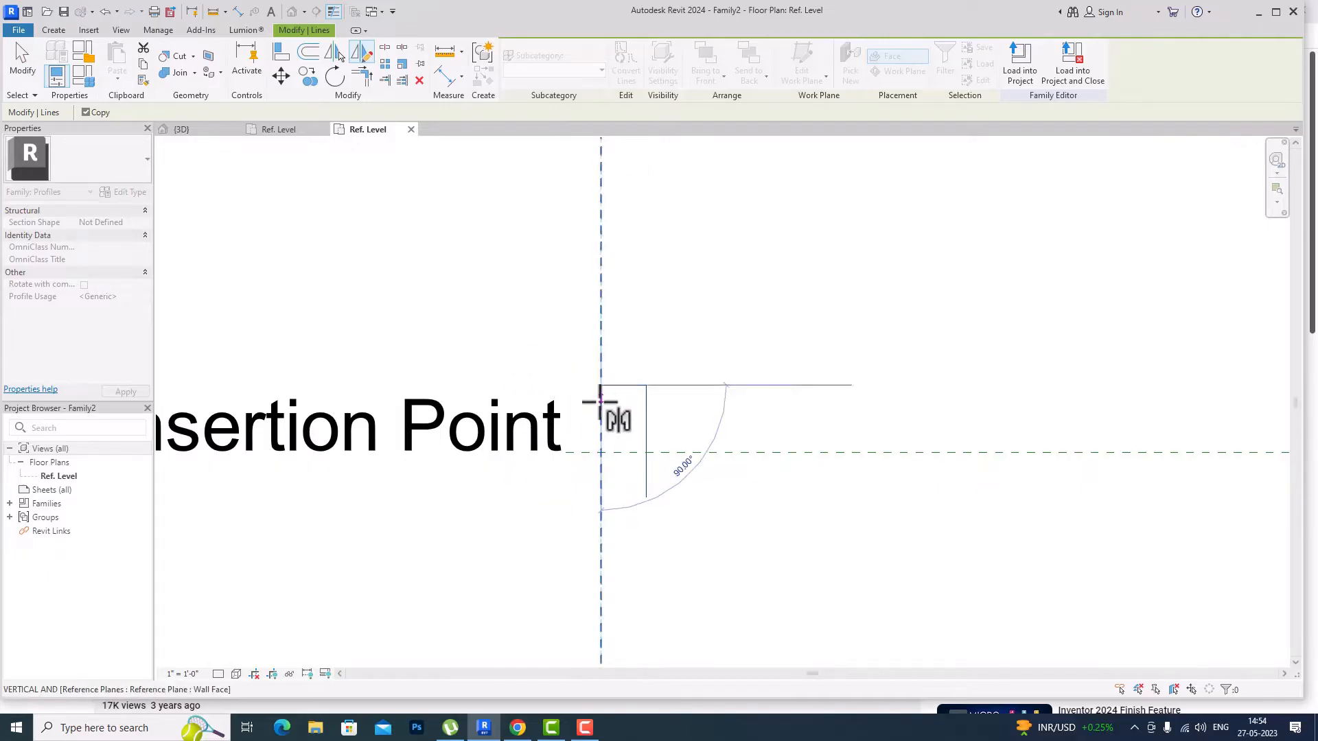
left_click(600, 467)
left_click(624, 396)
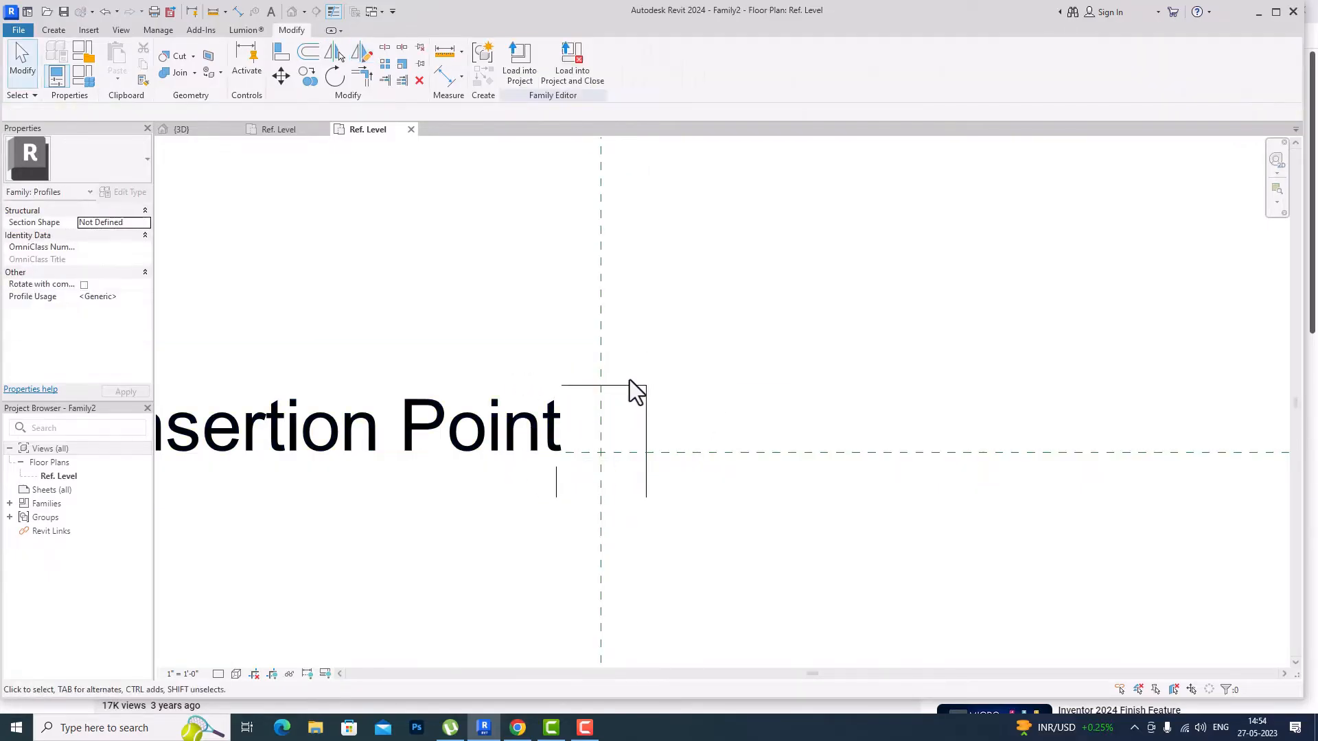
- Narrow the Insertion Point text note so that it clears the profile lines and wraps onto two lines
scroll(668, 438, "down", 2)
left_click(538, 441)
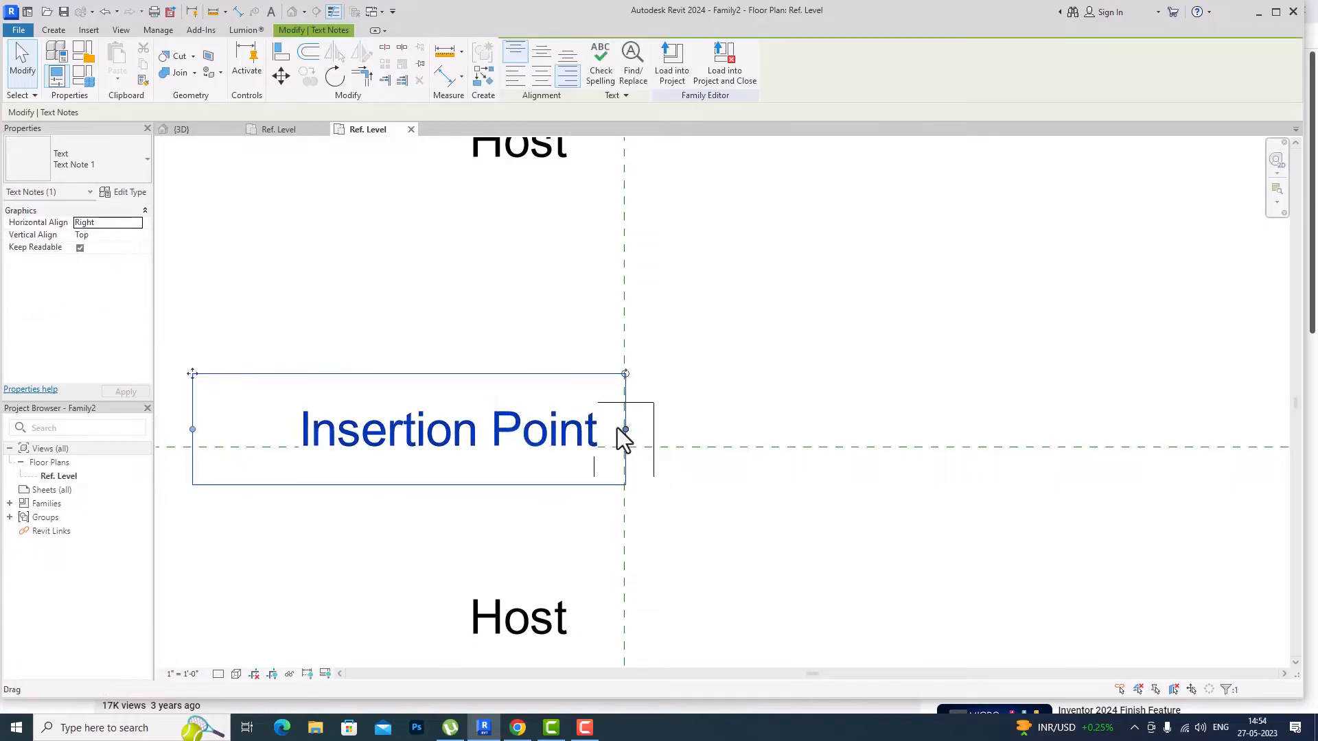
left_click_drag(625, 429, 512, 377)
left_click(618, 343)
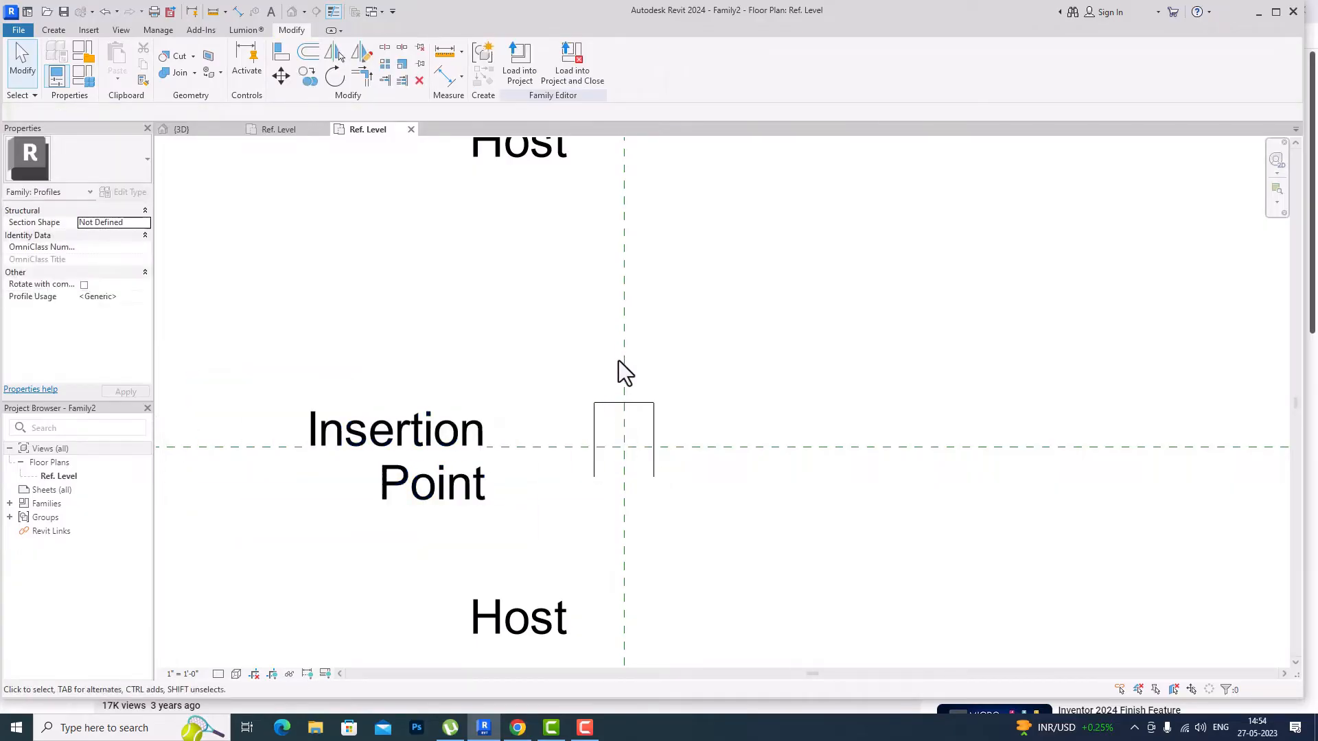
- Move the two upper horizontal profile lines together slightly down toward the insertion point, keeping them joined to the vertical legs
scroll(624, 446, "up", 2)
left_click(610, 381)
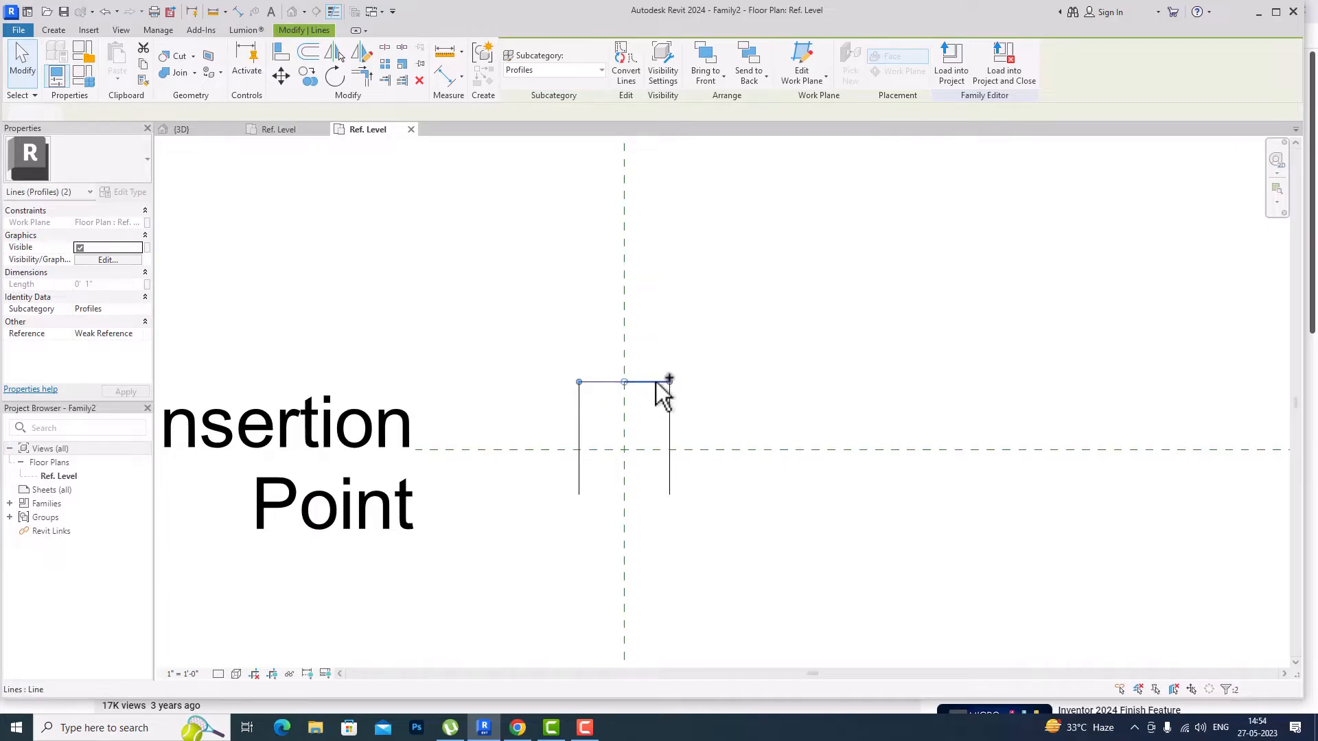
left_click(652, 382, "ctrl")
left_click_drag(652, 381, 653, 400)
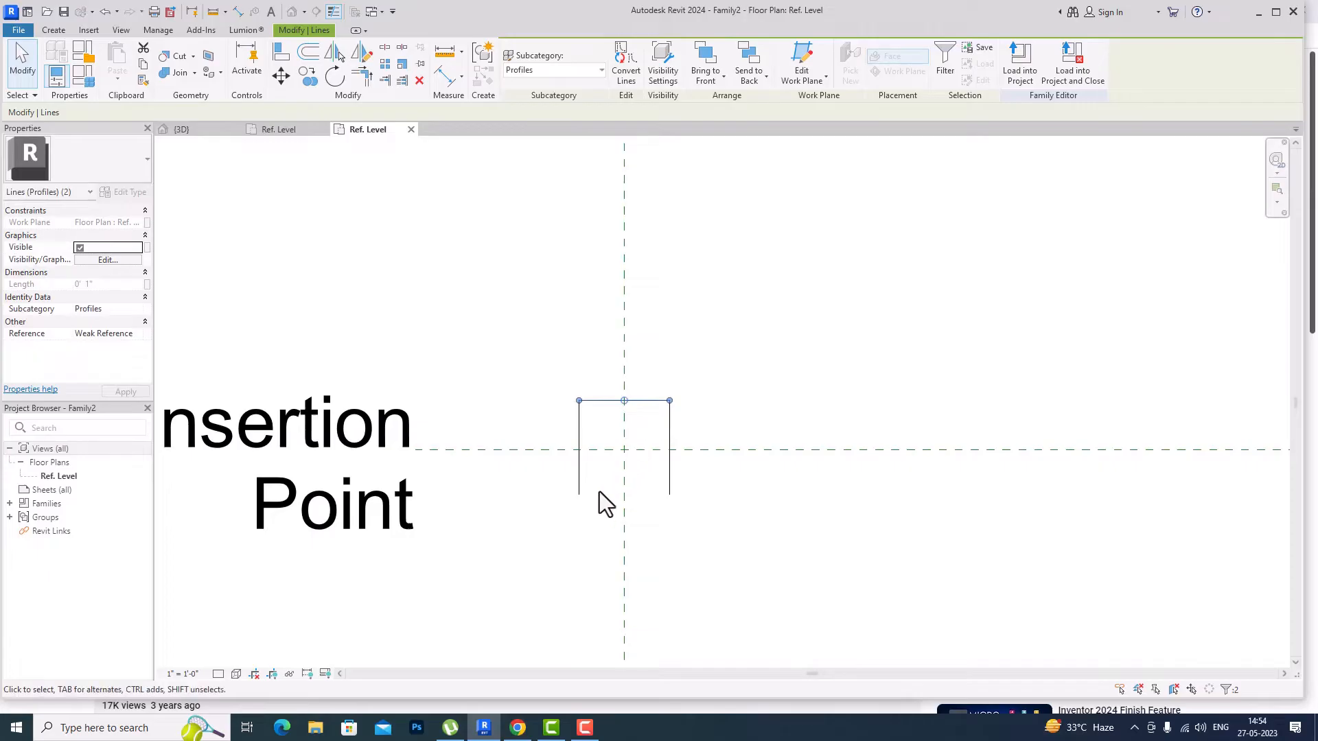
- Offset copies of both vertical legs and one upper horizontal line inward by 0.5"
scroll(593, 488, "up", 2)
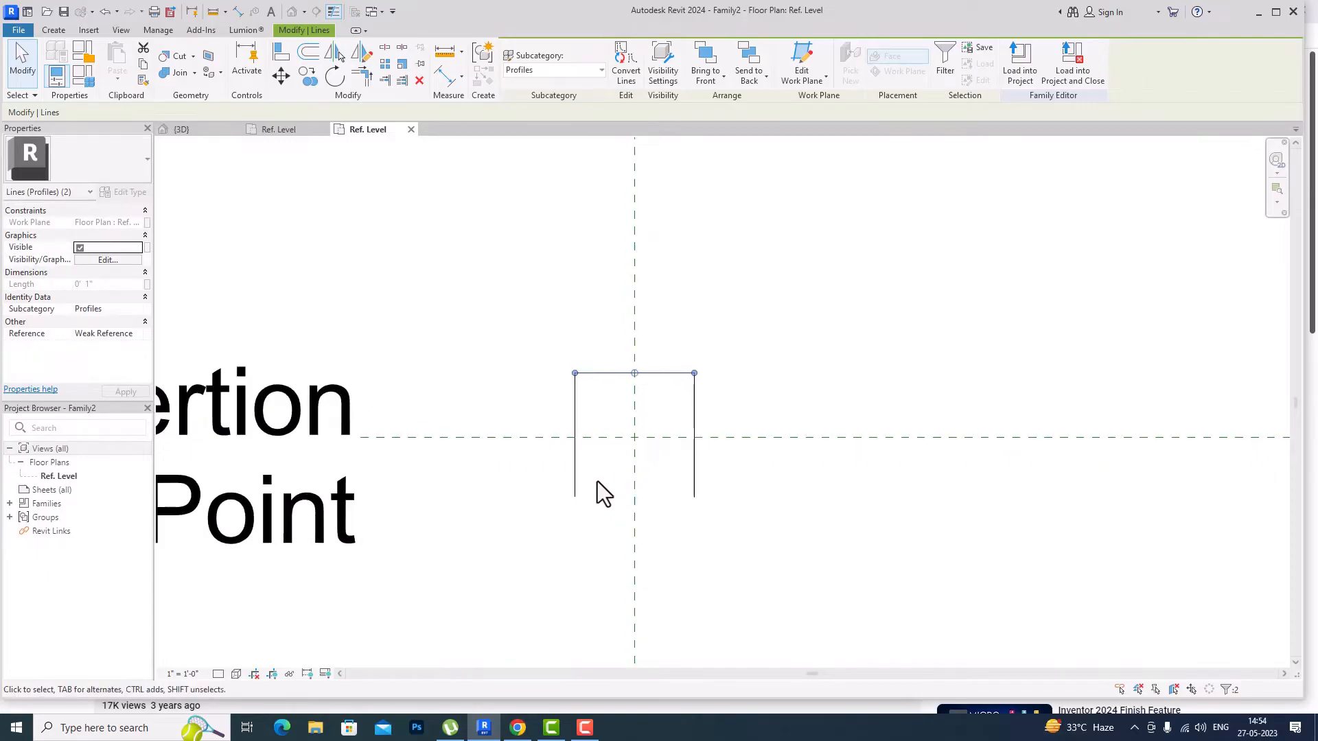
left_click(308, 52)
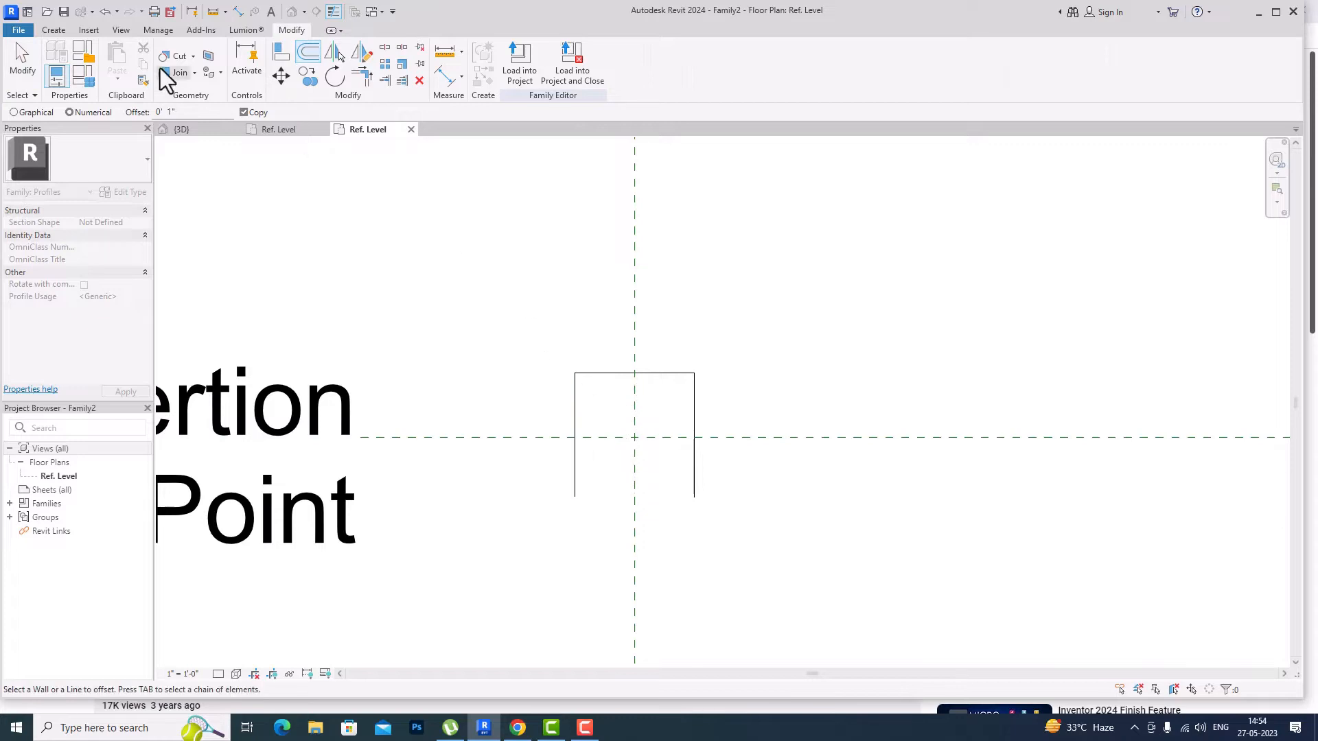
left_click_drag(184, 113, 120, 109)
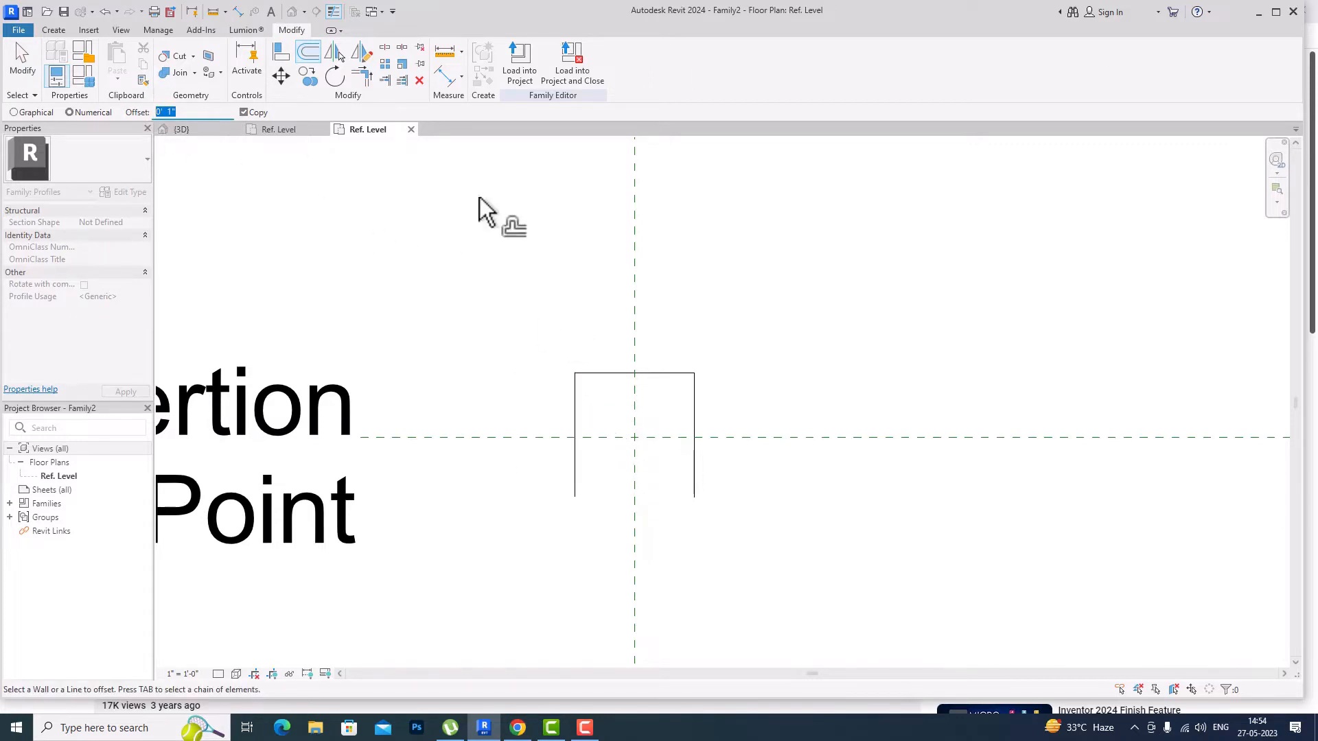
key("BackSpace")
type(".5\"")
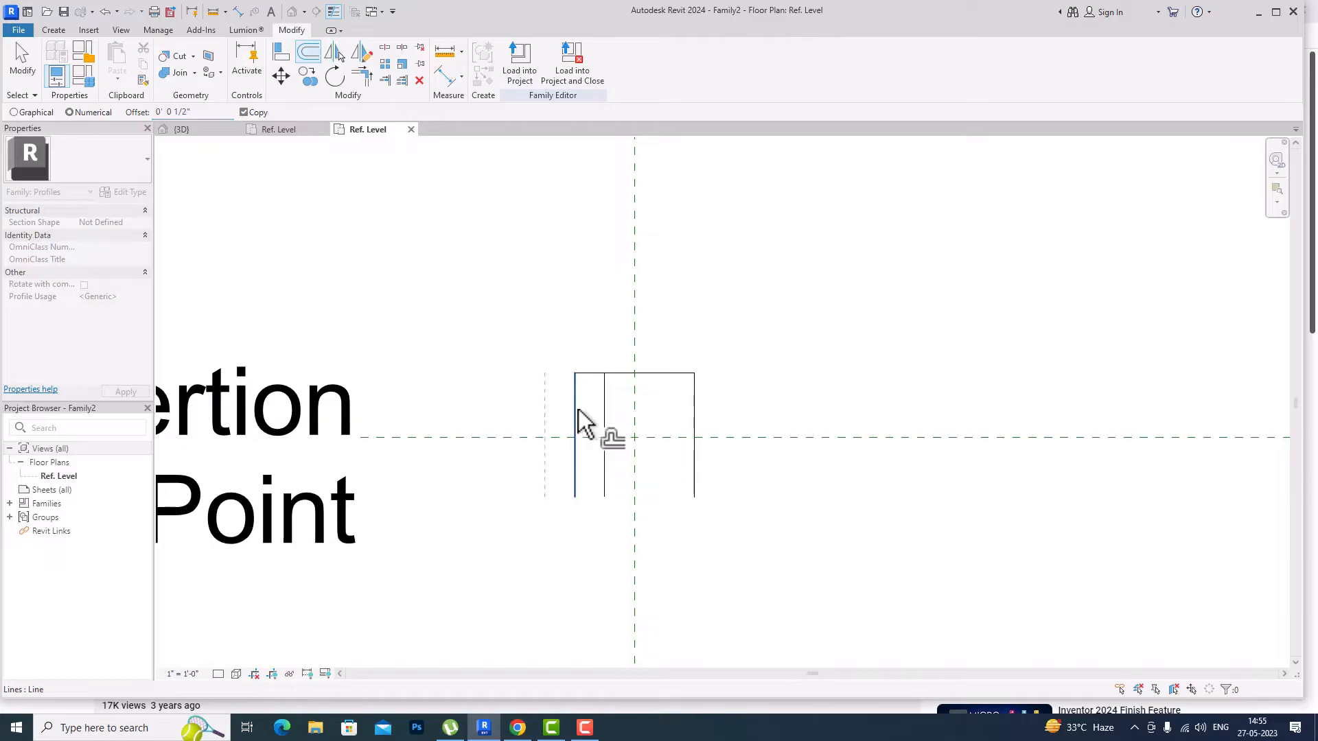
left_click(649, 377)
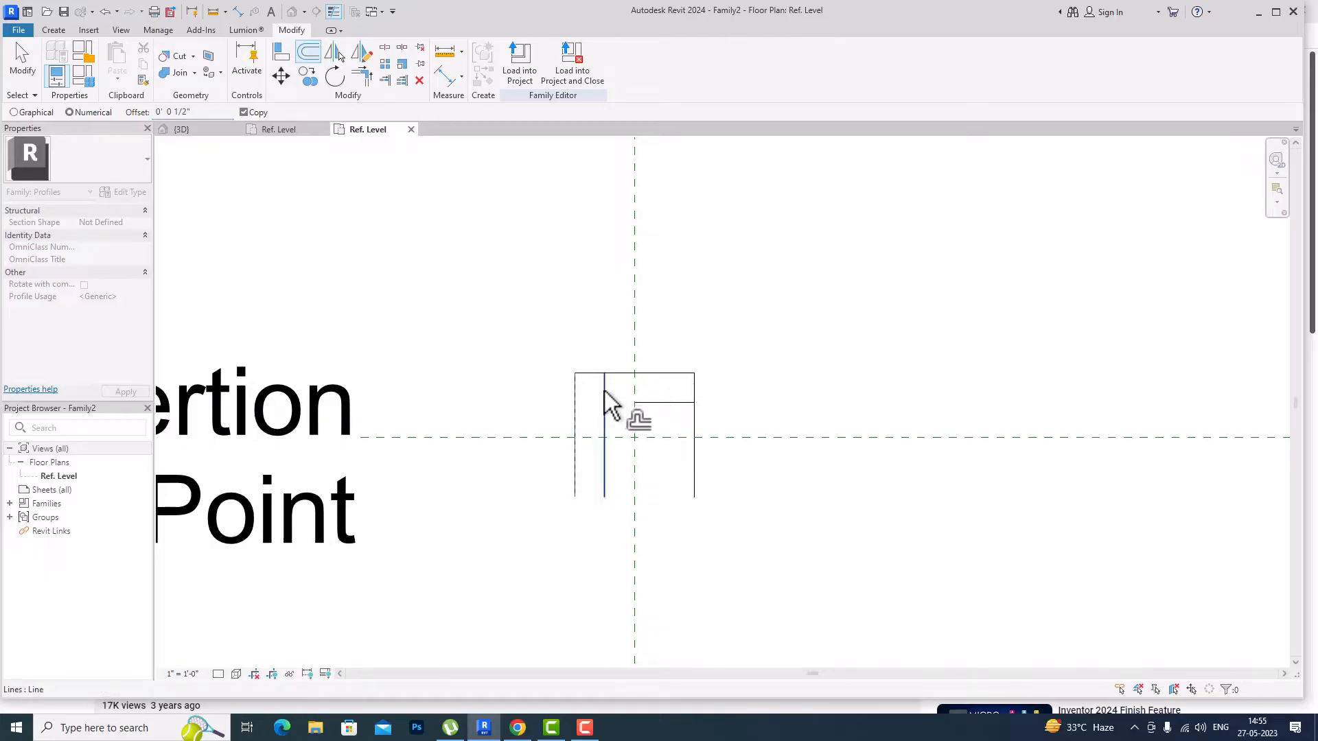
left_click(641, 435)
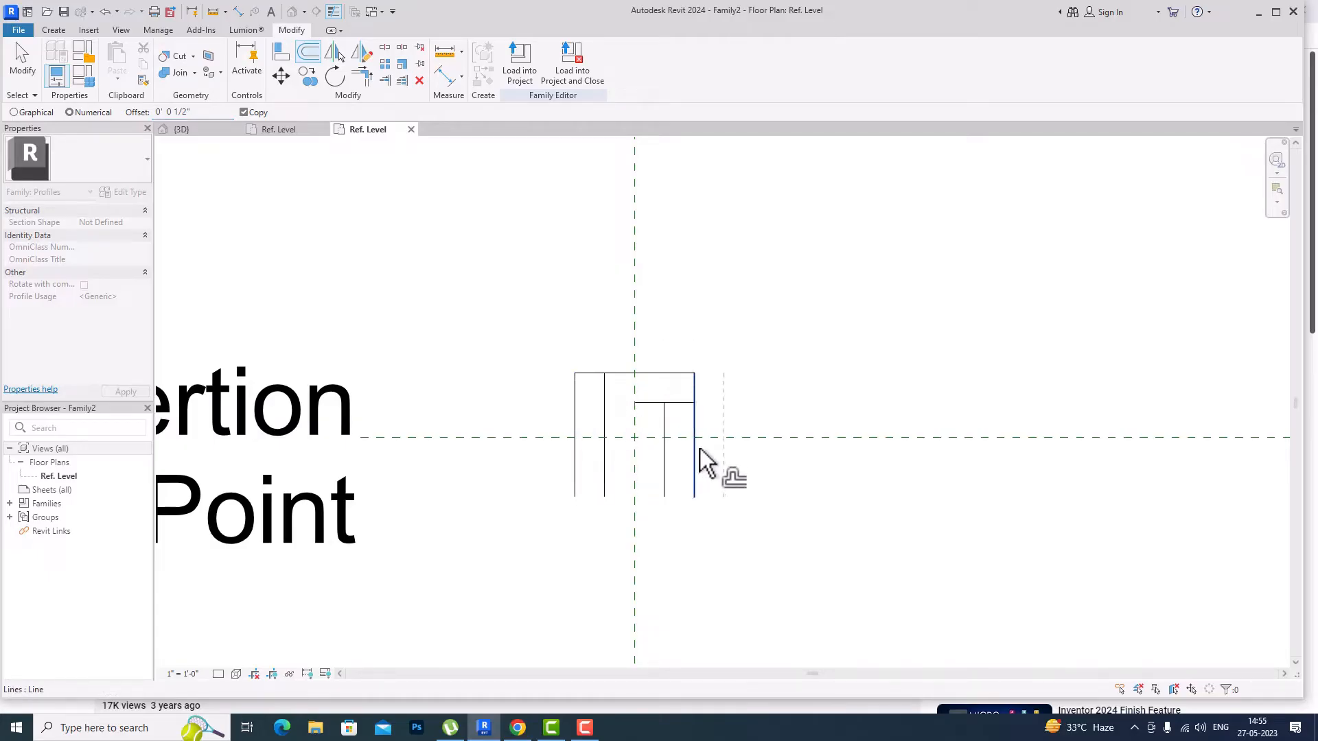
key("Escape")
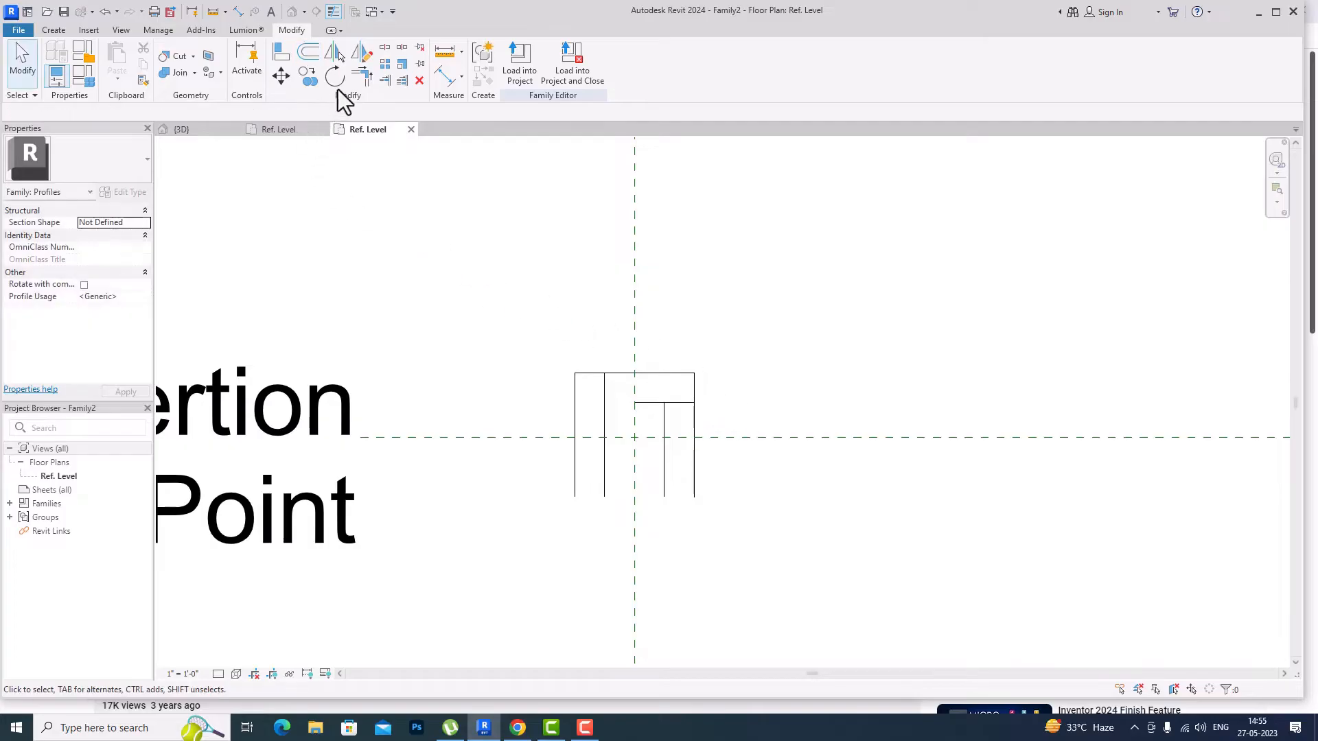
- Trim and extend the inner horizontal line and the two inner vertical lines to meet at clean corners
left_click(362, 77)
left_click(604, 420)
left_click(642, 403)
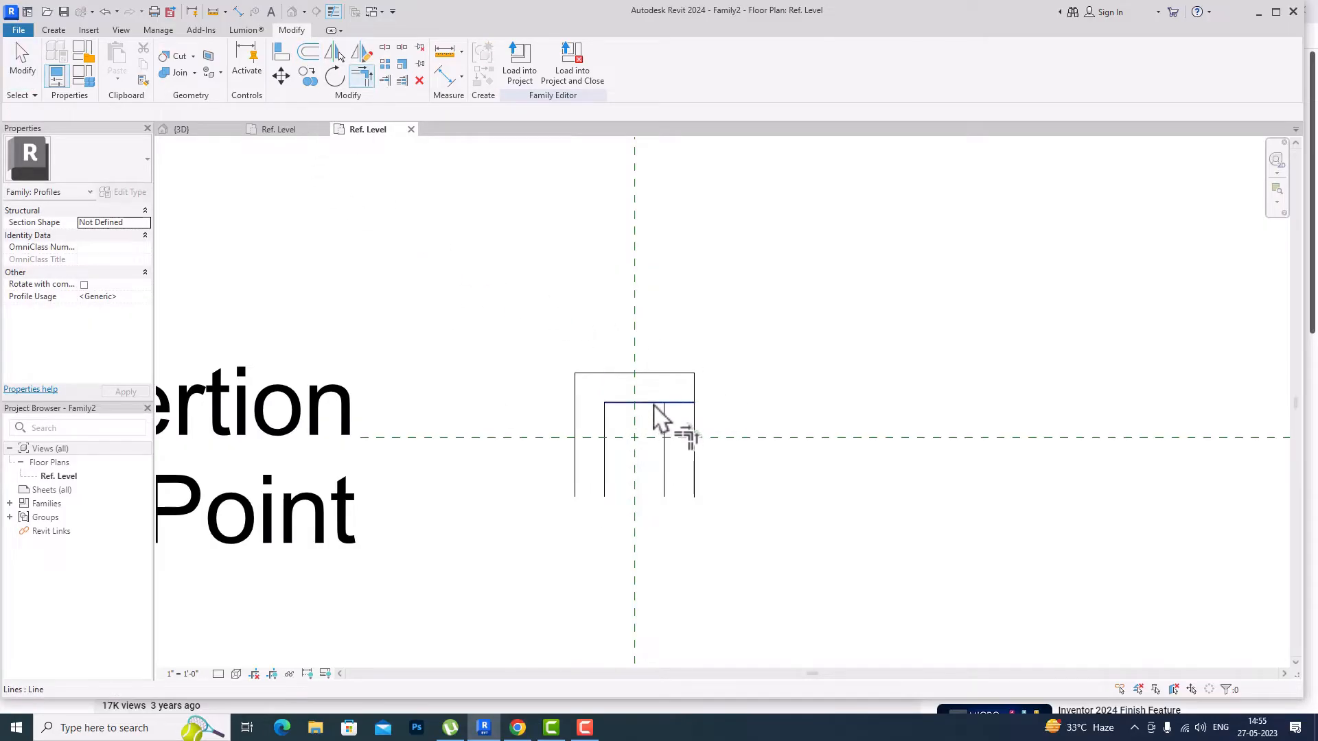
left_click(664, 422)
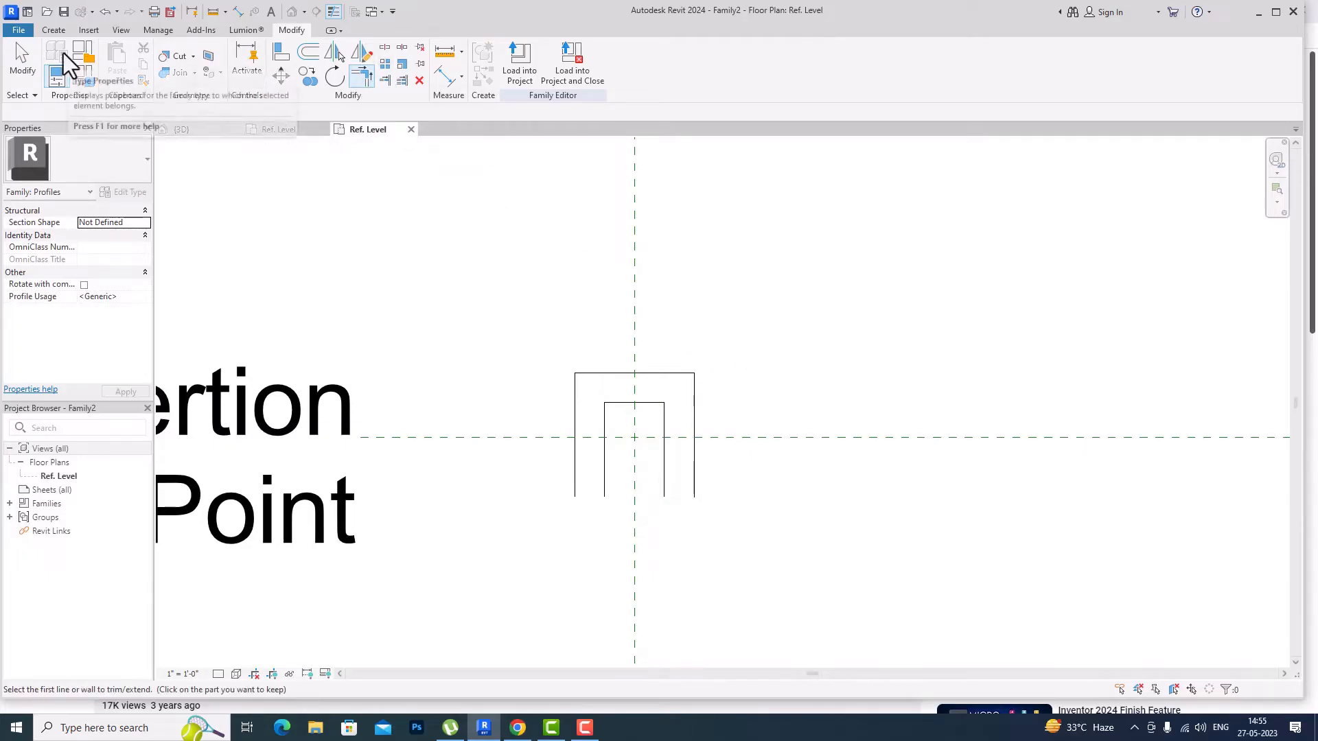
key("Escape")
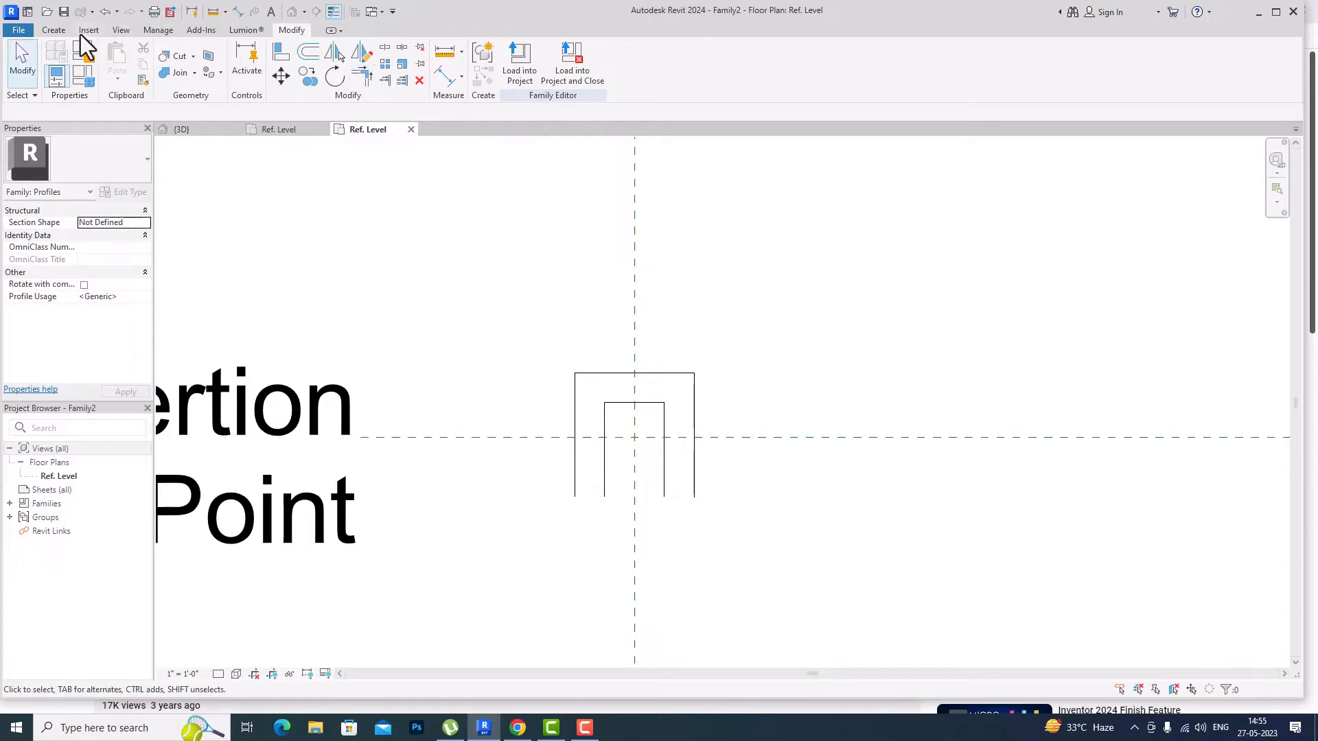
- Draw short horizontal lines across the lower ends of both legs to close the profile outline
left_click(52, 30)
left_click(110, 58)
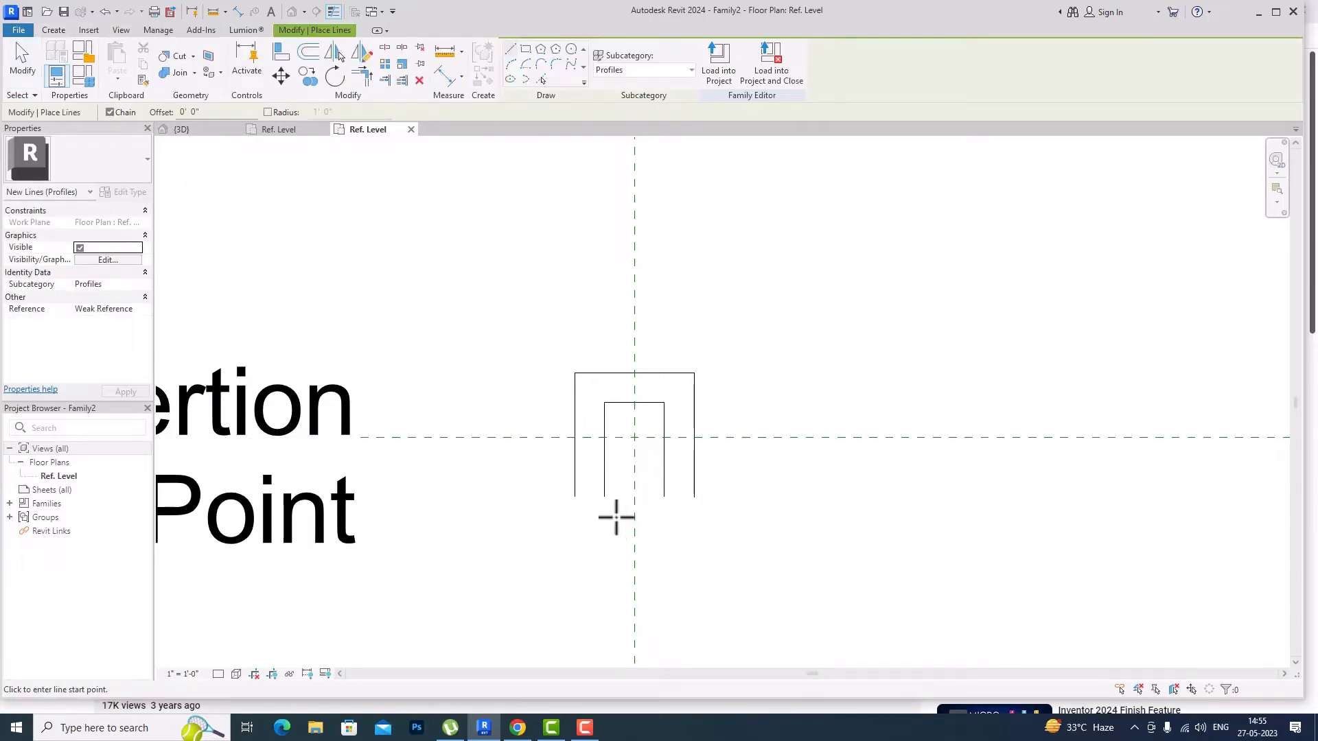
scroll(612, 514, "up", 2)
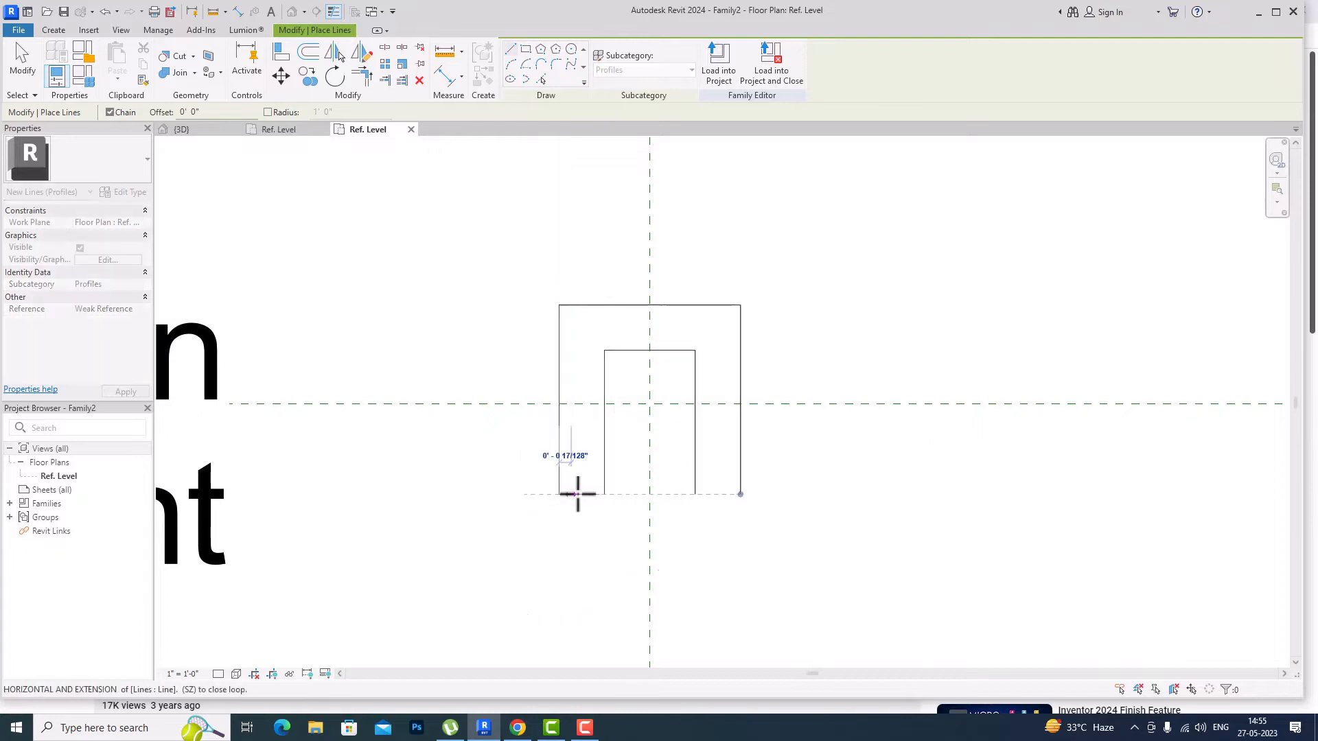
left_click(695, 494)
left_click(746, 495)
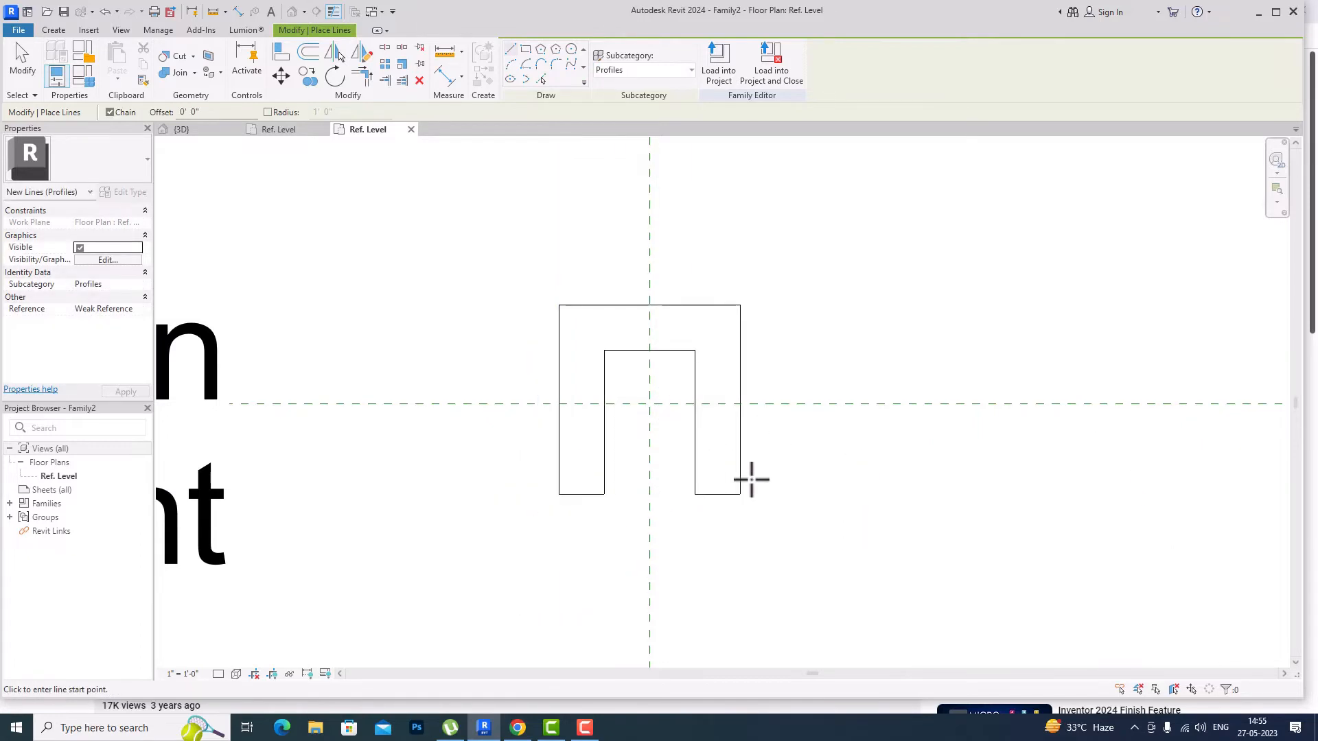
key("Escape")
key("Escape")
- Shorten both legs of the profile by moving their lower end lines up to the same height
scroll(745, 490, "up", 2)
left_click(715, 503)
left_click_drag(712, 505, 693, 414)
left_click(461, 503)
left_click_drag(461, 505, 530, 412)
left_click(765, 422)
scroll(547, 493, "down", 4)
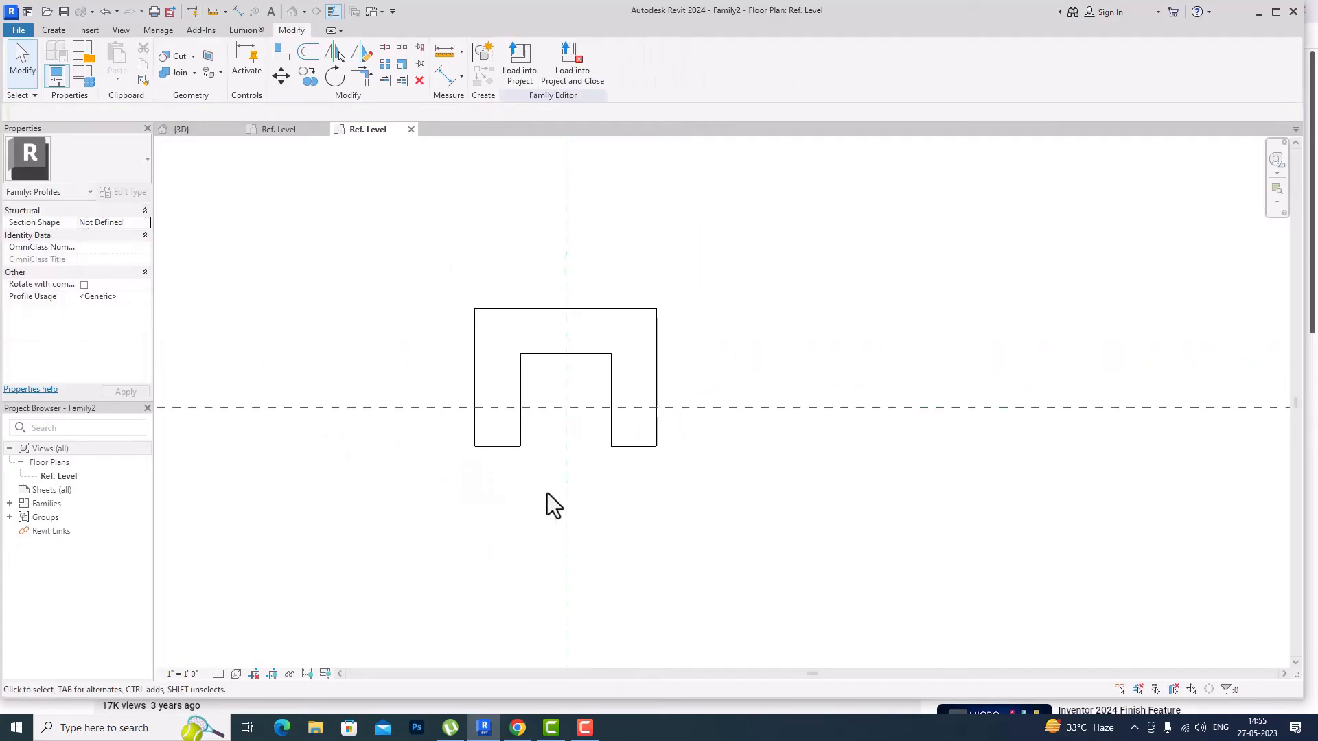
scroll(547, 492, "down", 2)
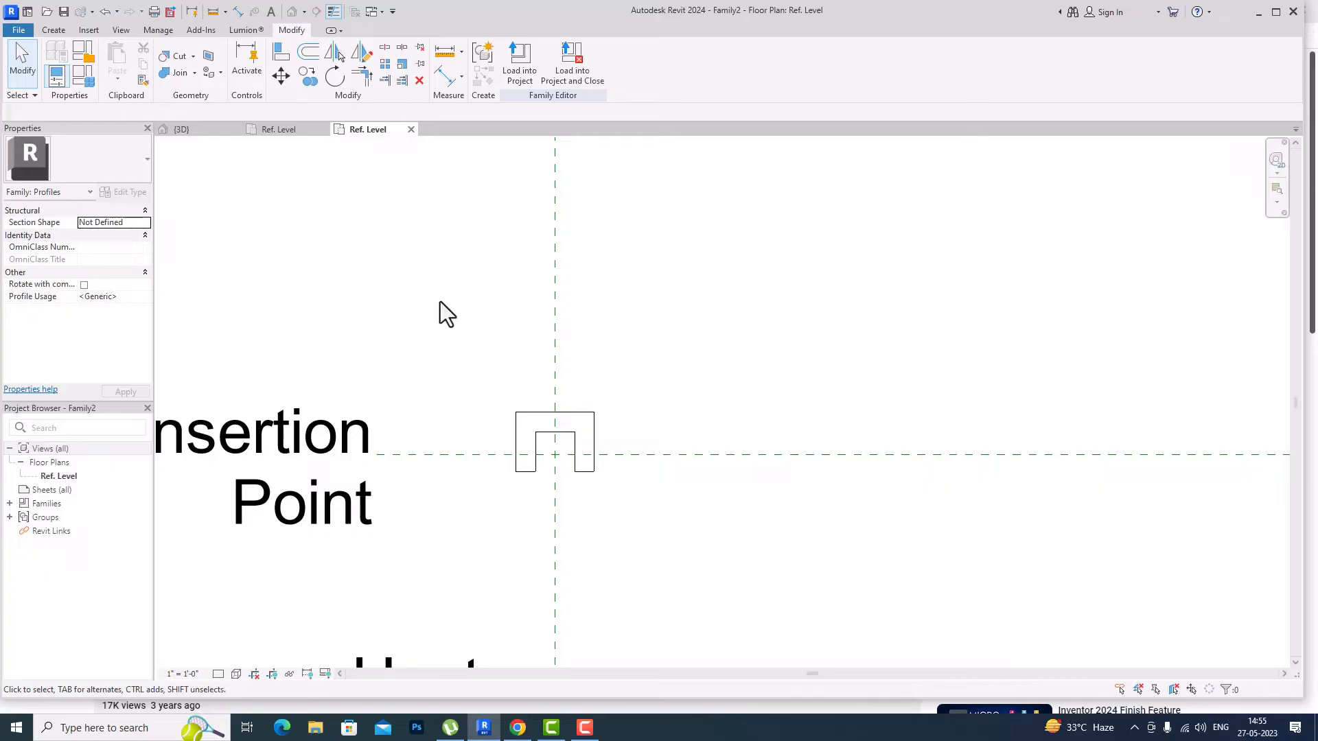
- Try to save the family in Downloads over the existing ridge profile.rfa file
left_click(19, 30)
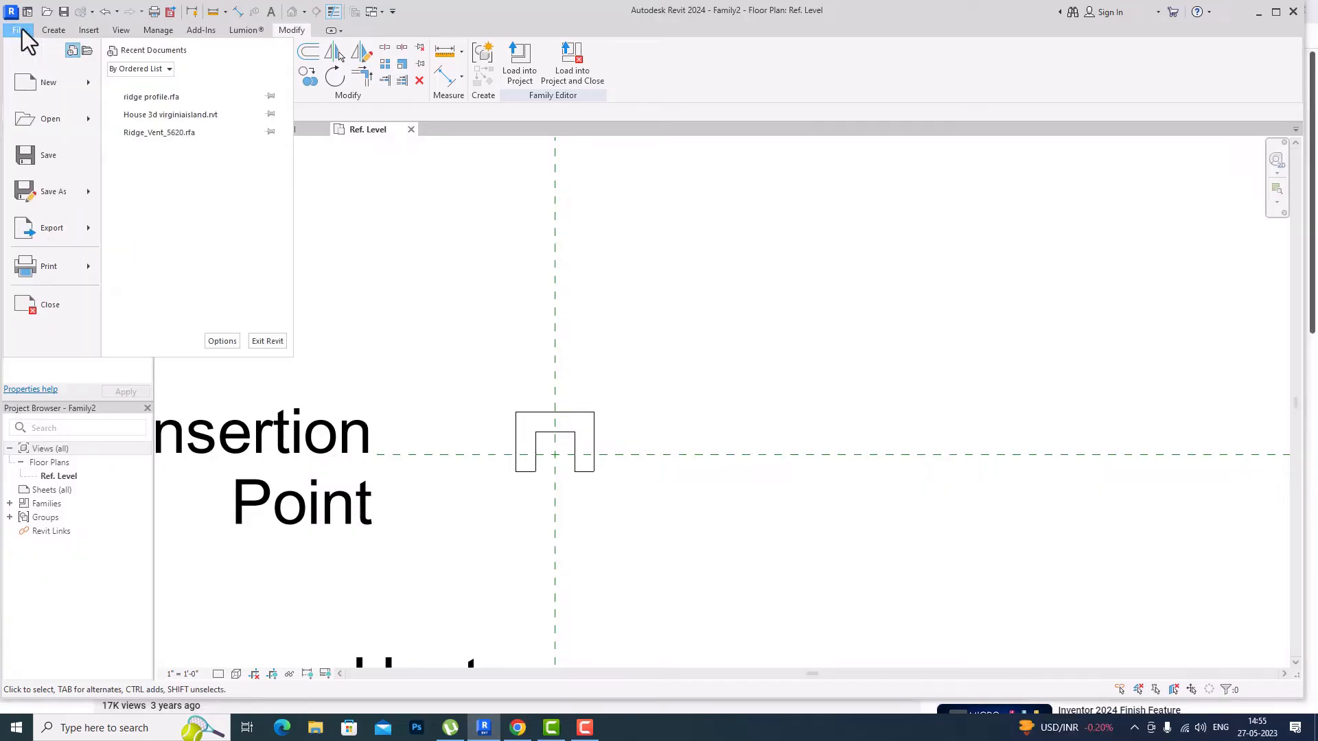
mouse_move(41, 191)
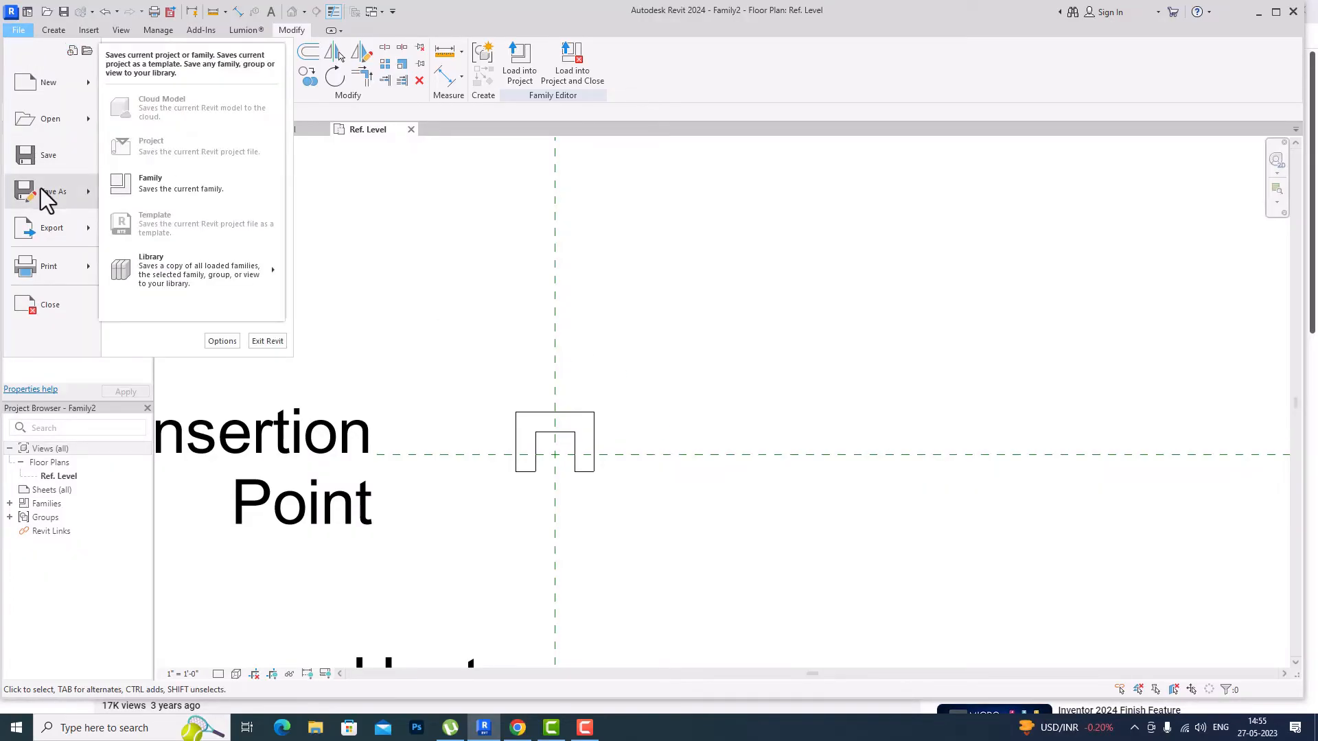
left_click(151, 184)
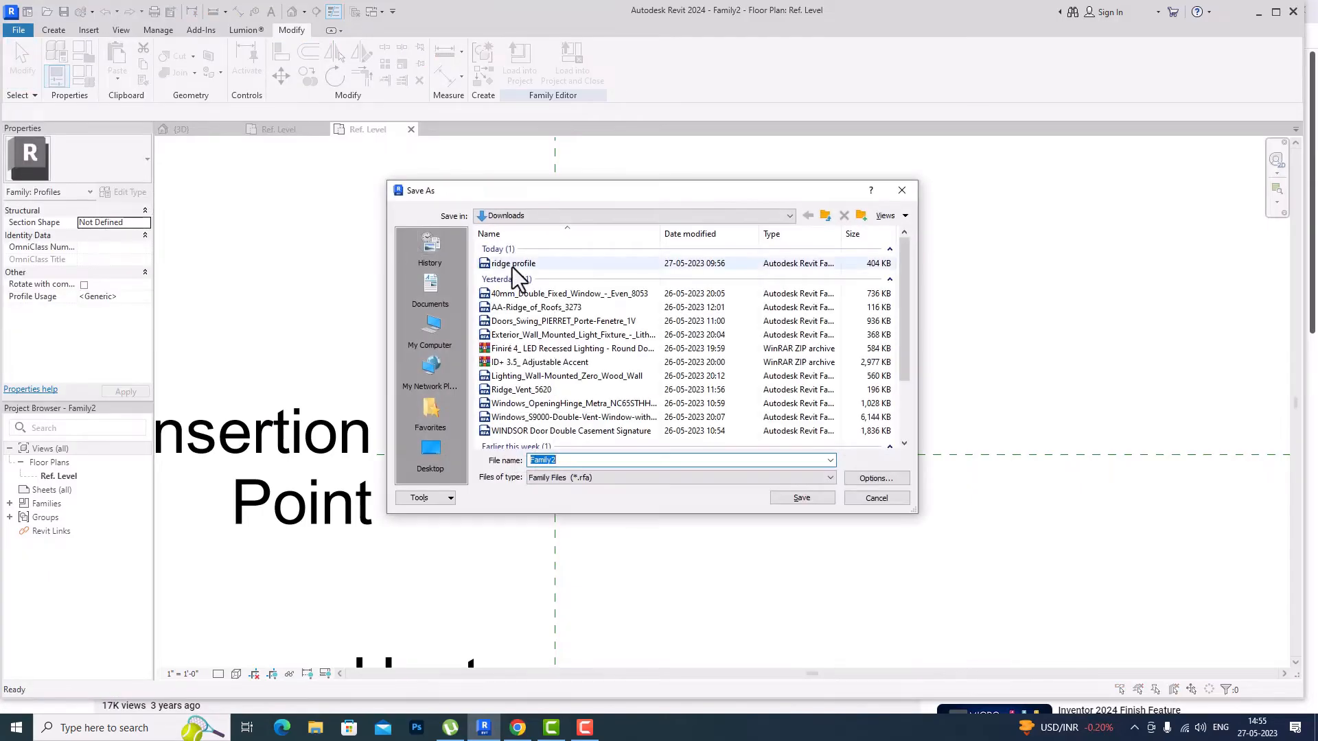
left_click(511, 265)
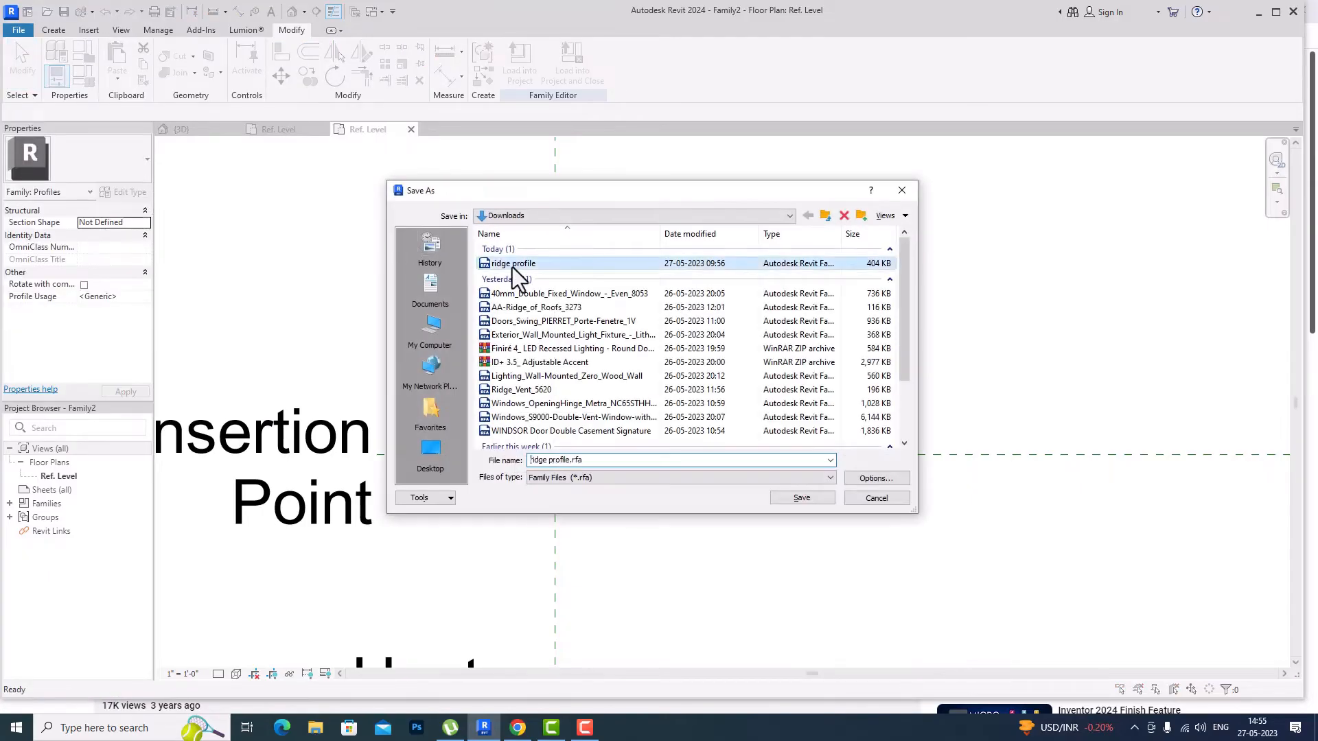
left_click(781, 497)
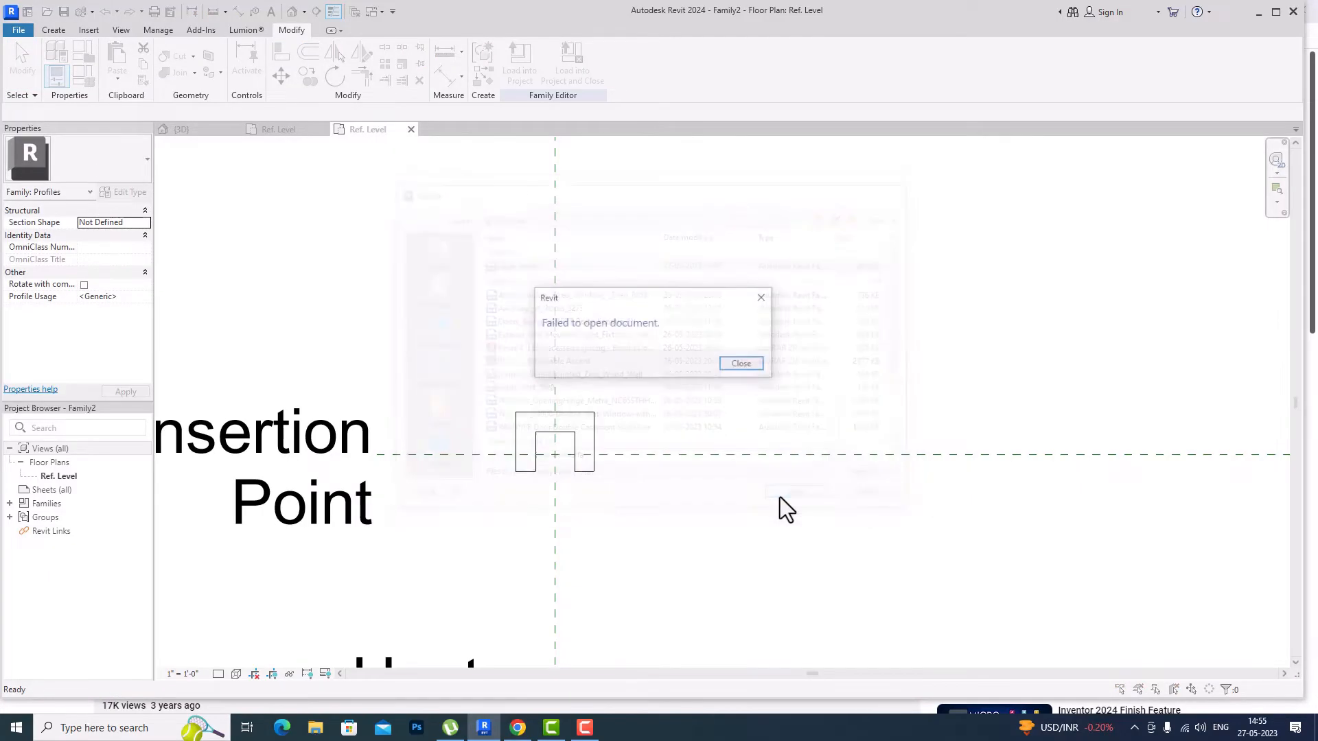
left_click(750, 371)
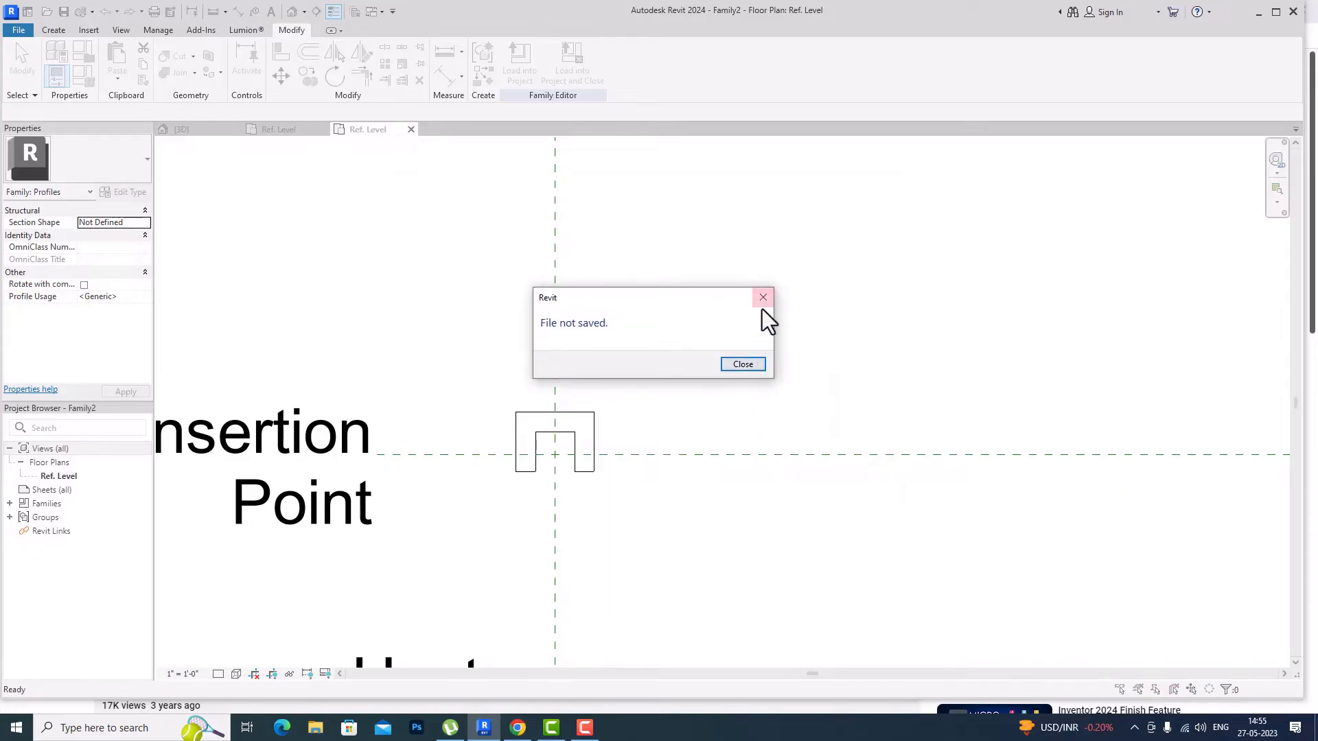
left_click(753, 368)
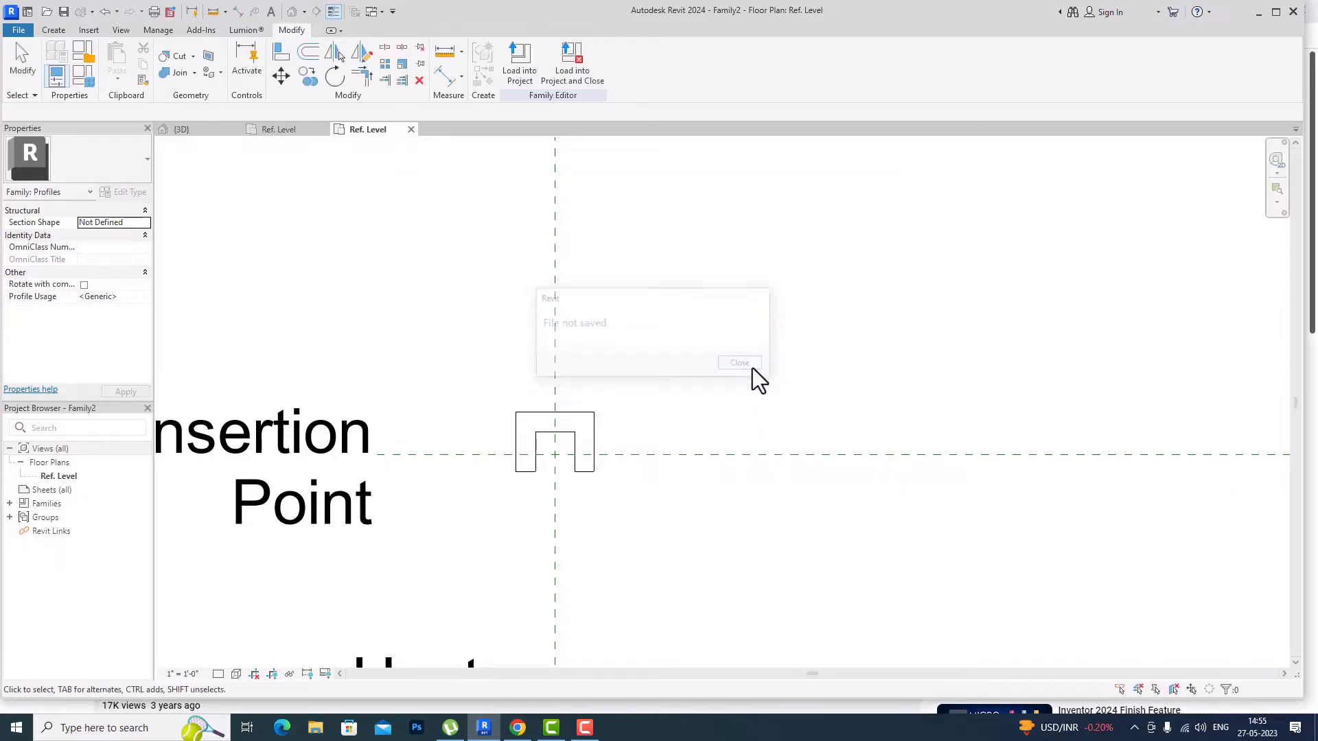
- Save the profile family in Downloads under the new name "ridge profile 2"
left_click(21, 29)
mouse_move(48, 196)
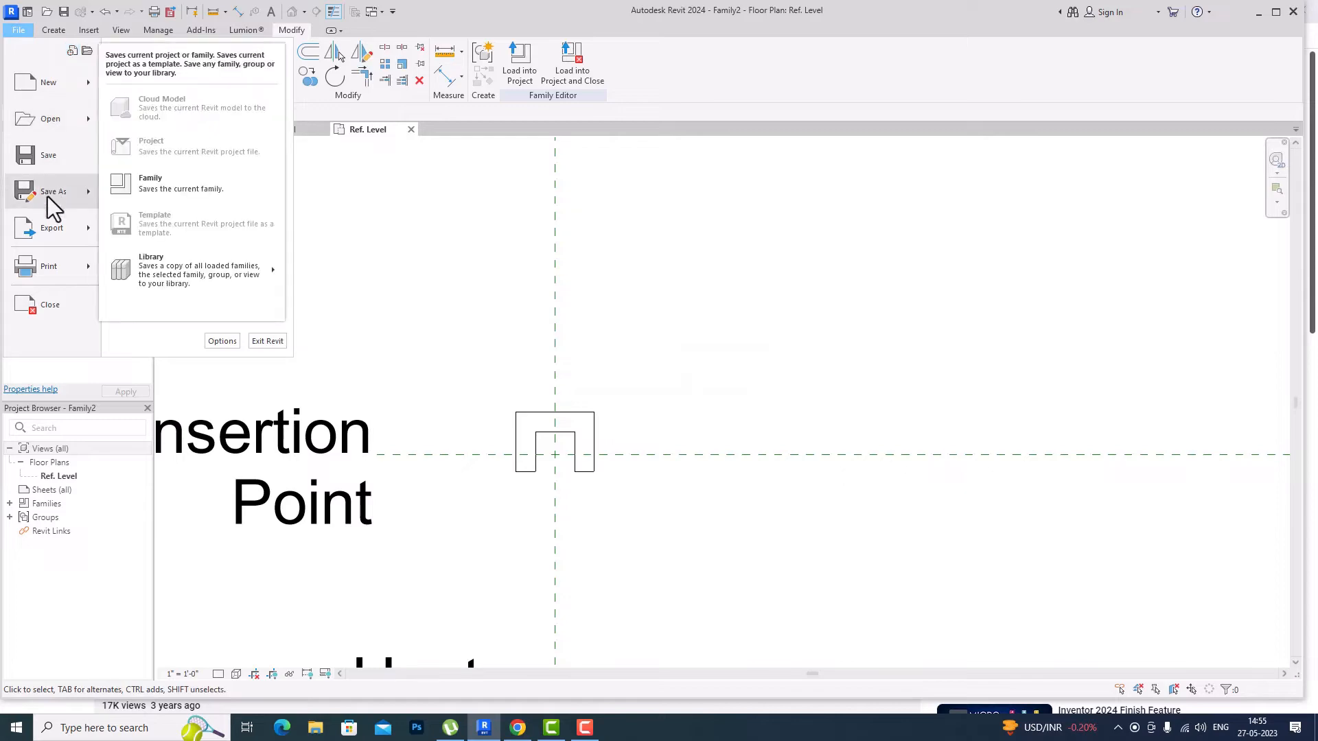
left_click(137, 190)
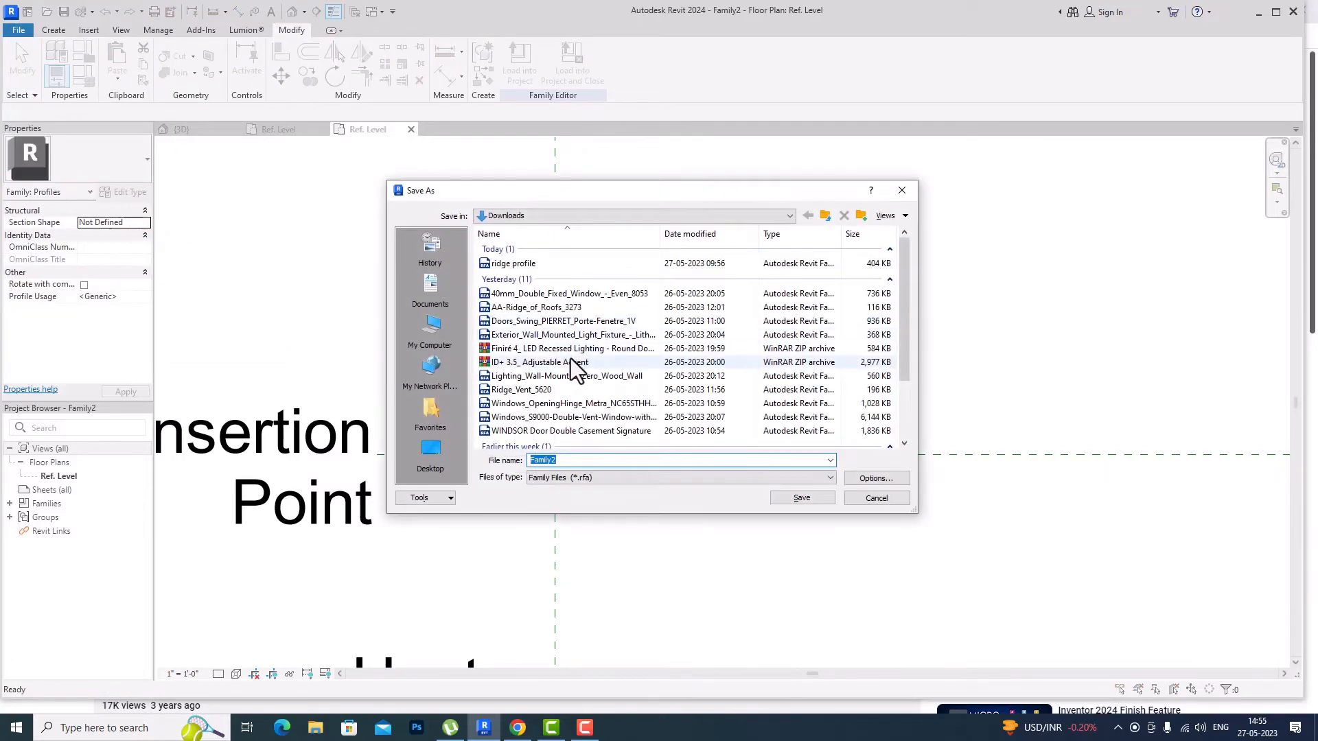
type("r")
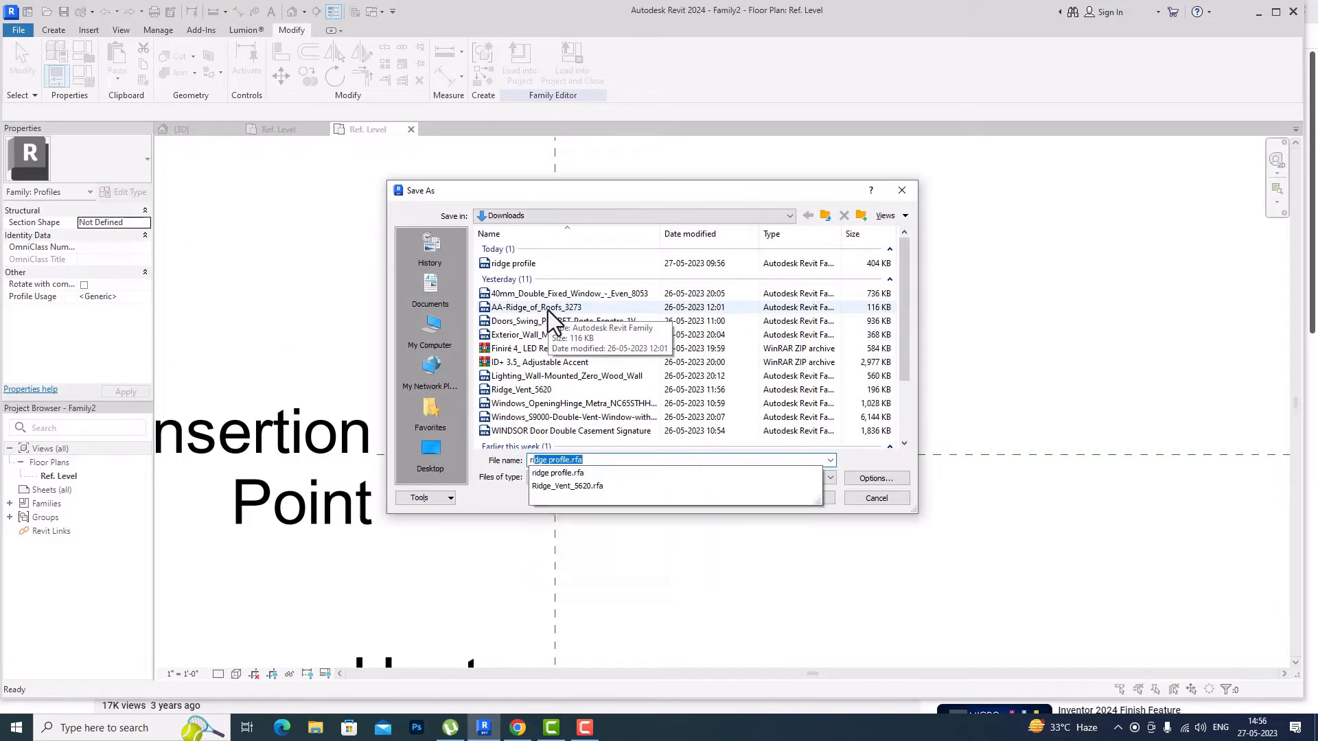
type("idge ")
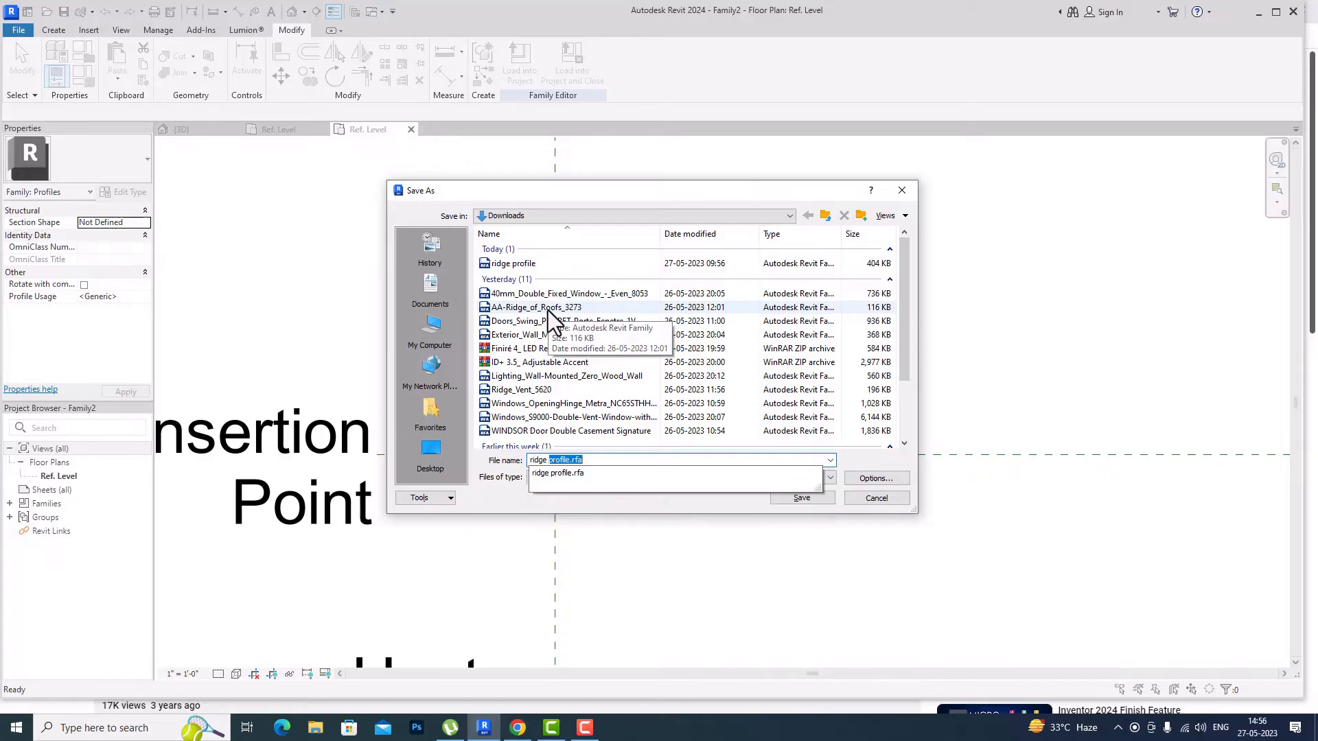
type("profile ")
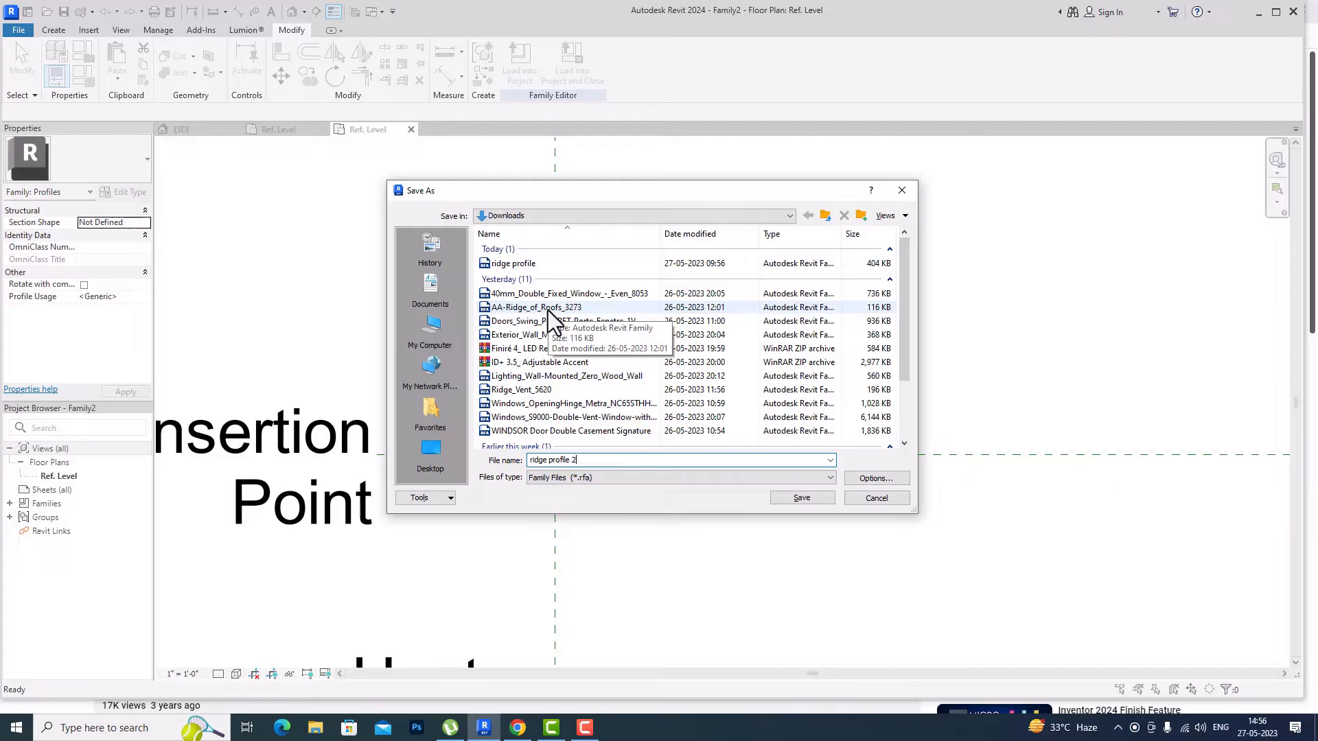
type("2")
left_click(786, 496)
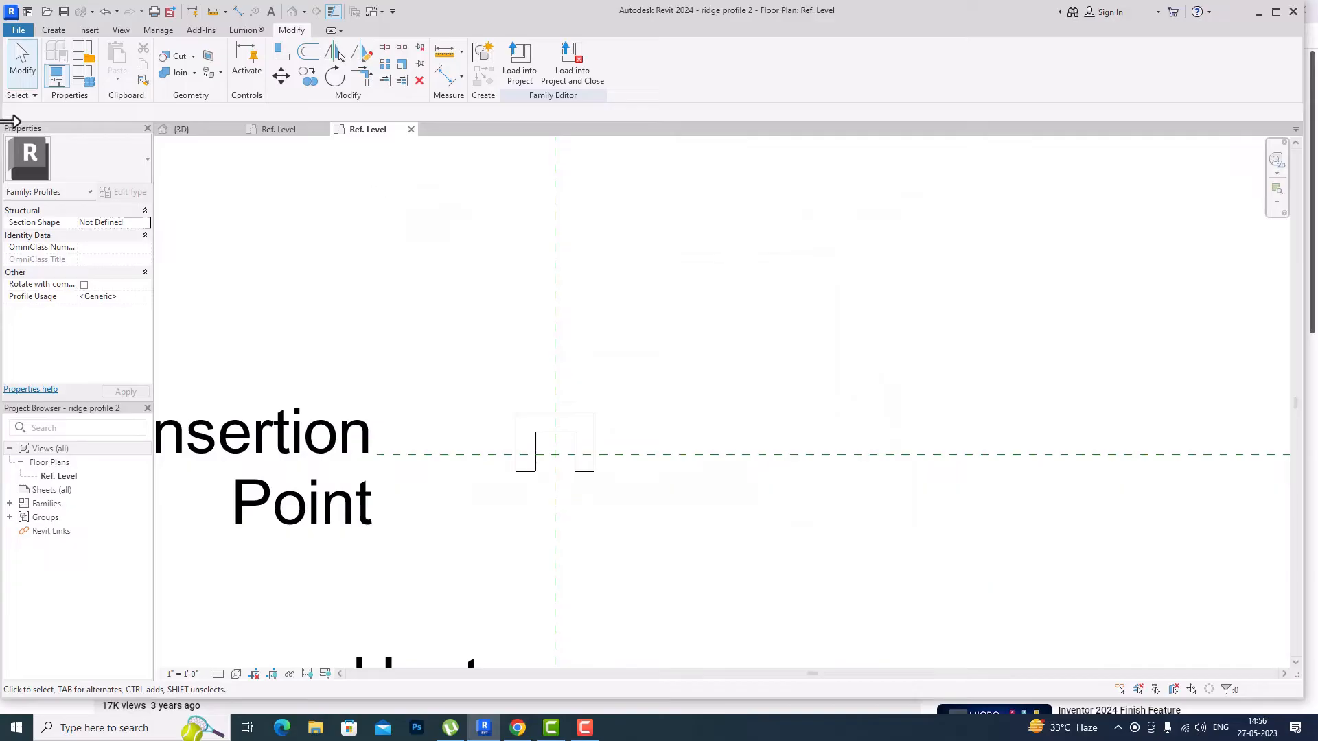
- Switch to the house project's 3D view and start placing a roof fascia with the Fascia-Flat 1x12 type
left_click(183, 130)
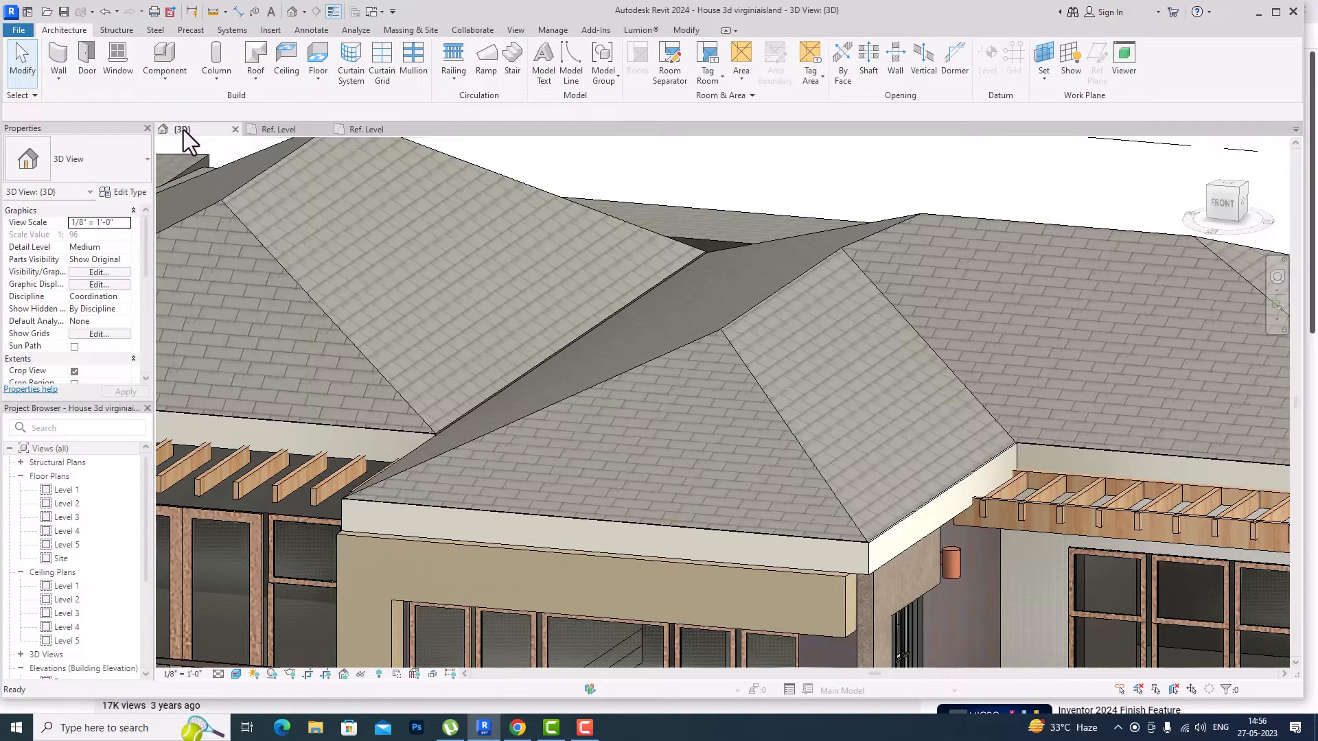
scroll(741, 372, "down", 2)
scroll(741, 372, "up", 2)
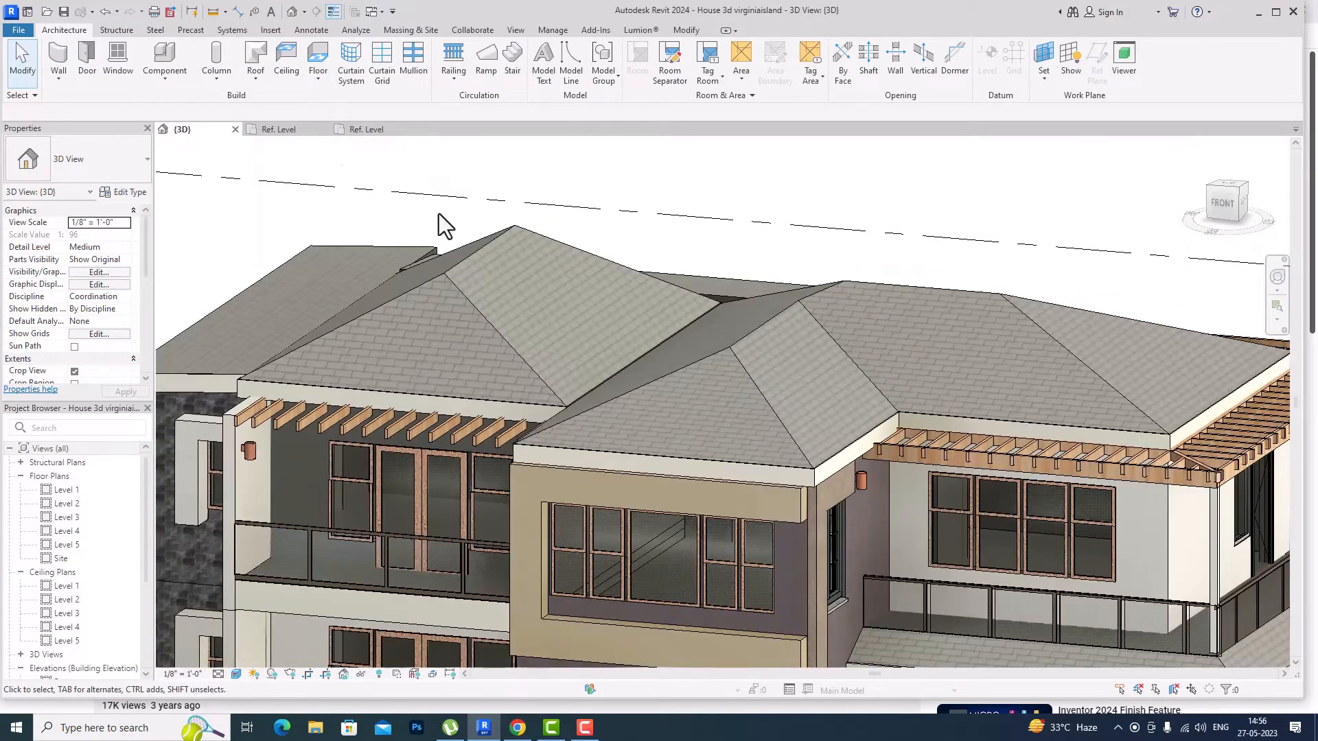
left_click(258, 83)
left_click(282, 215)
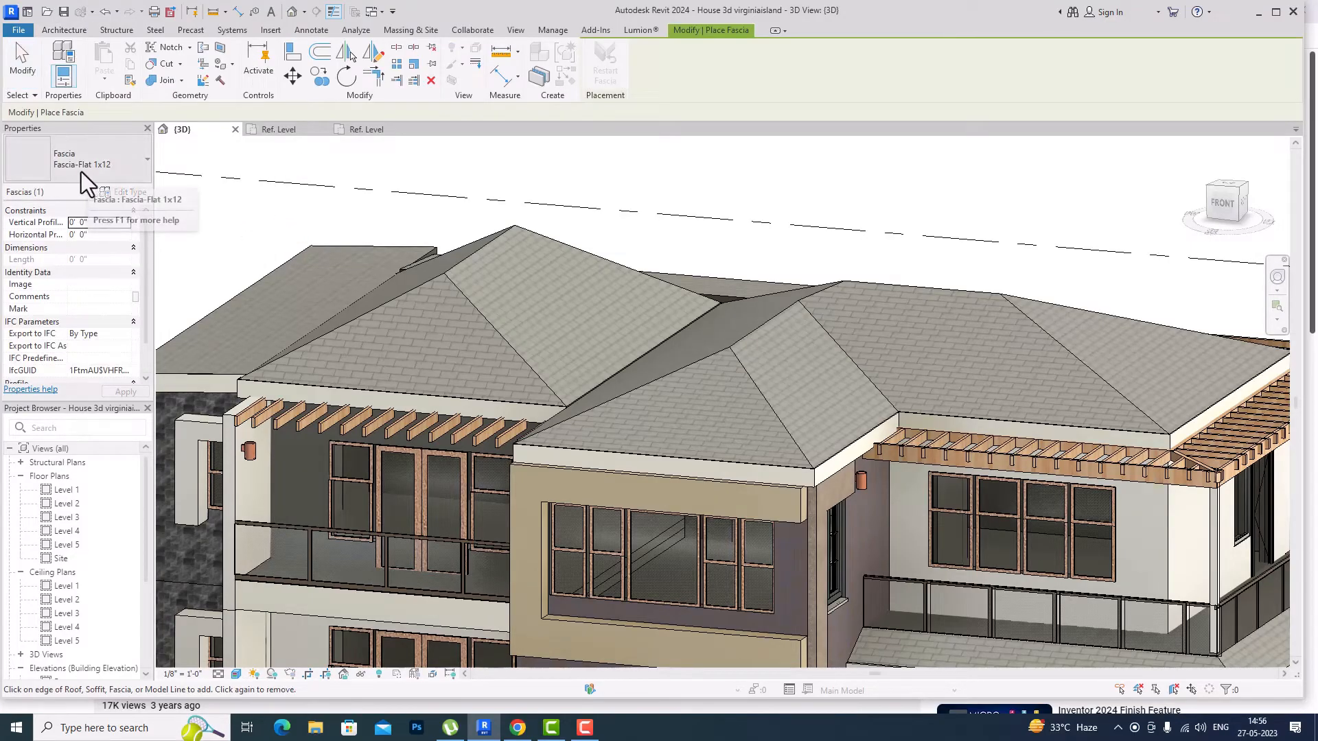
left_click(134, 173)
left_click(134, 173)
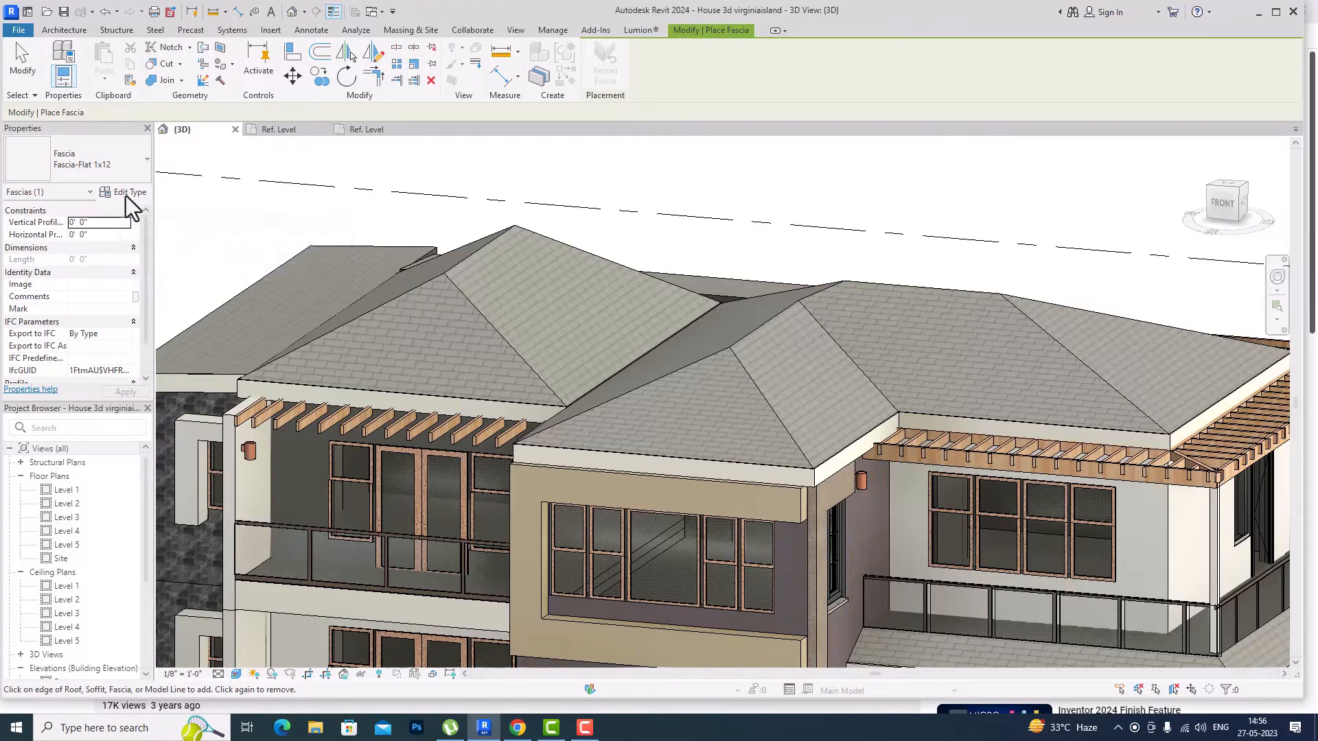
left_click(129, 193)
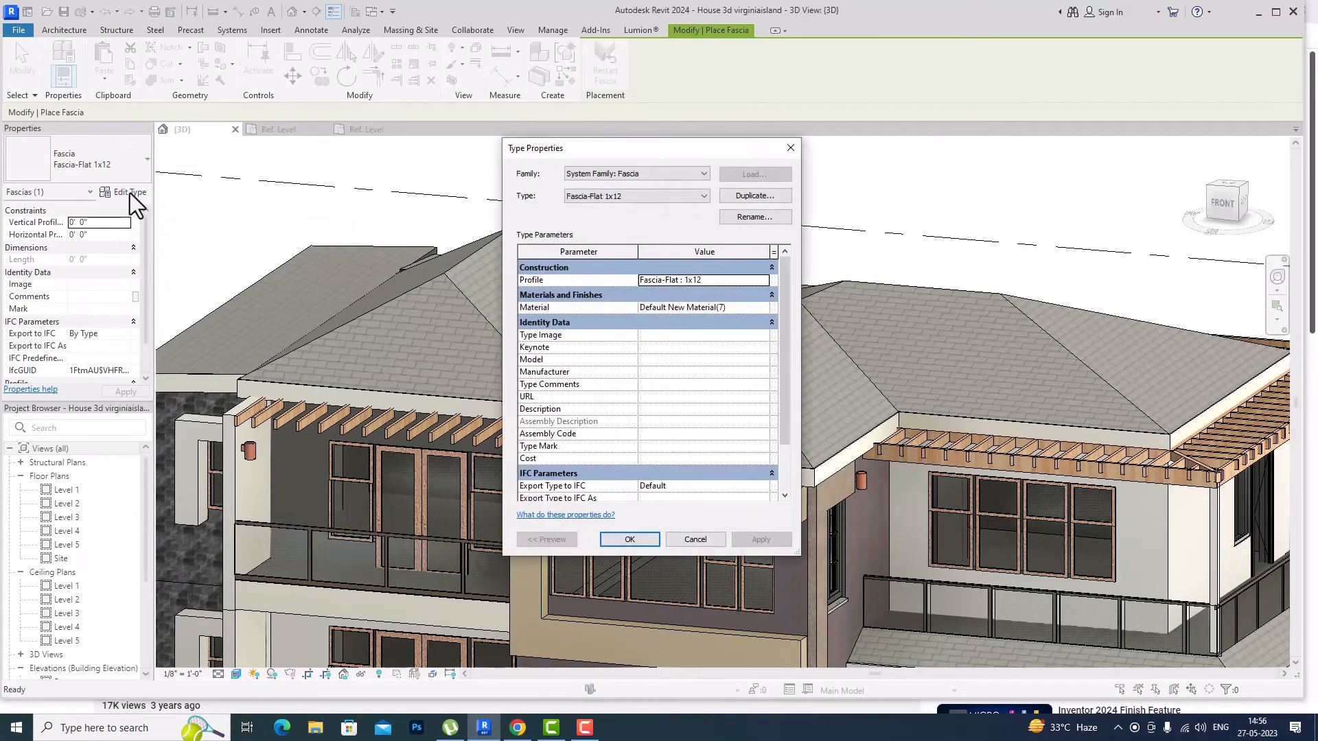
left_click(748, 281)
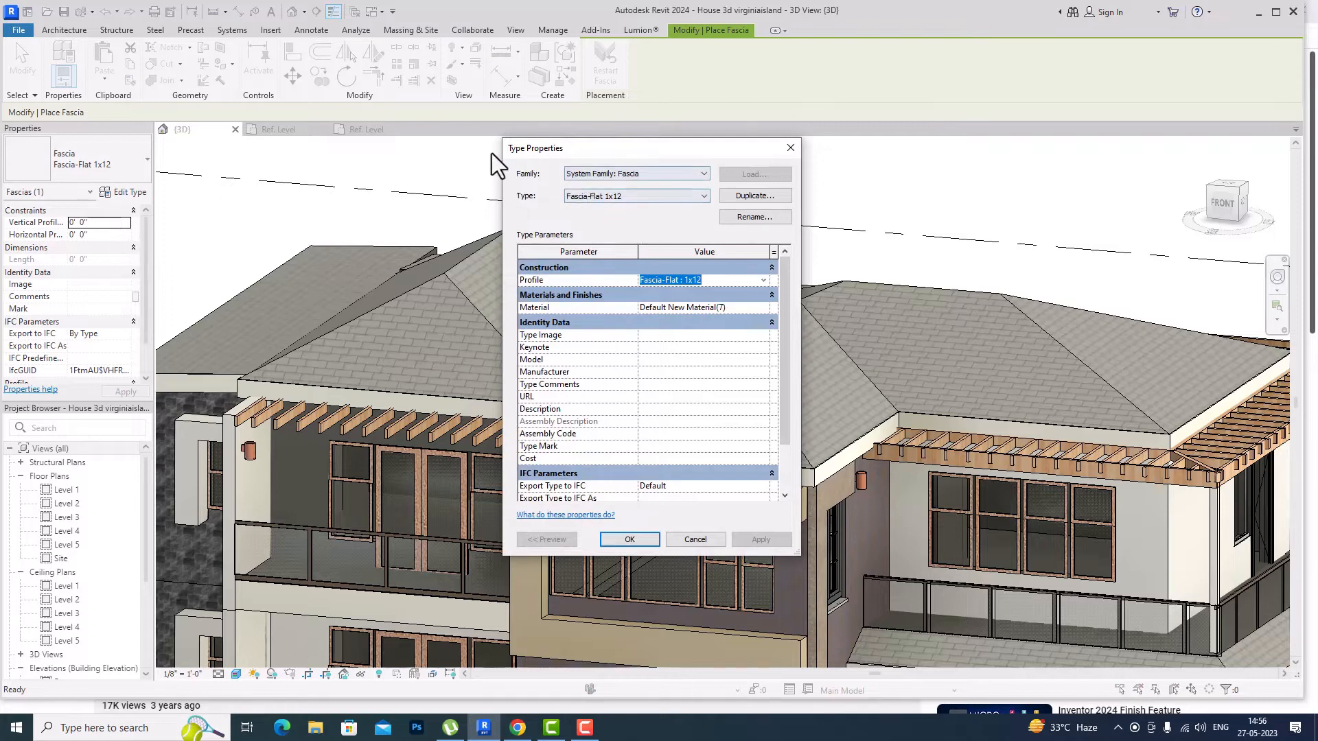
left_click(761, 284)
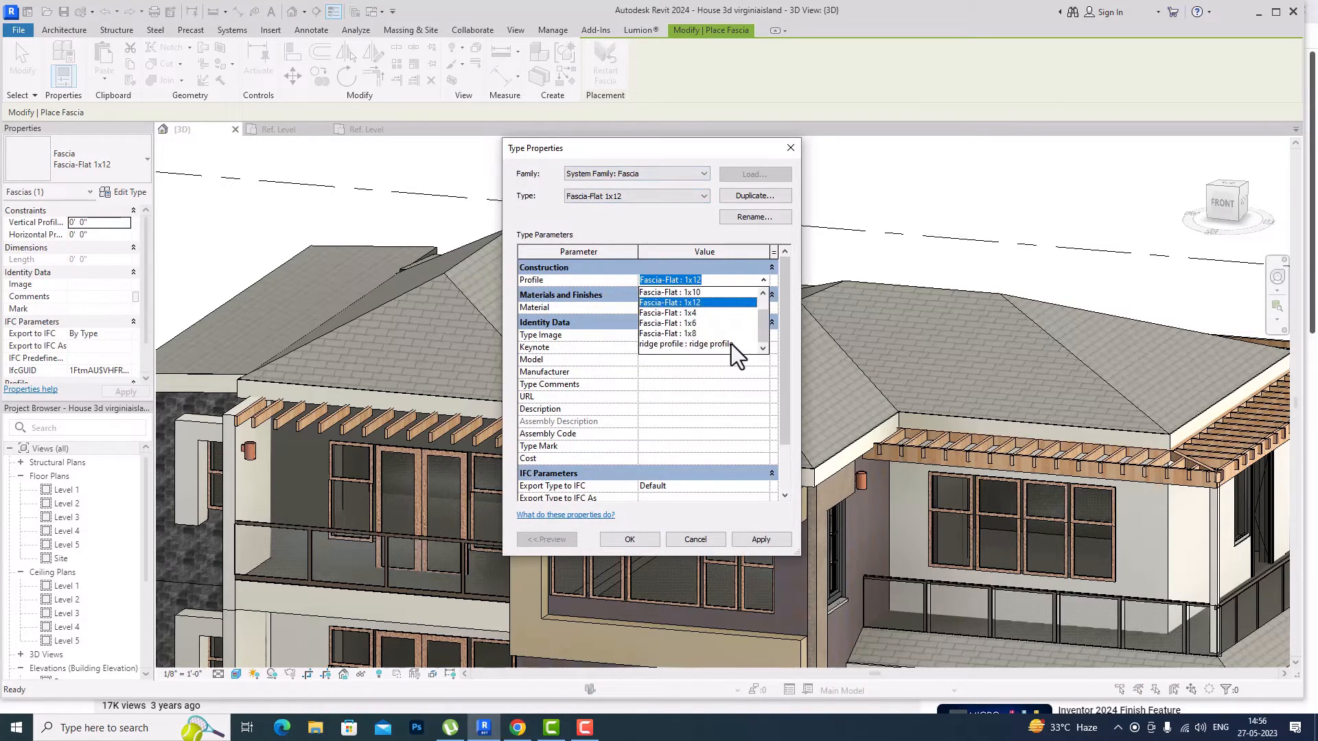
left_click(687, 344)
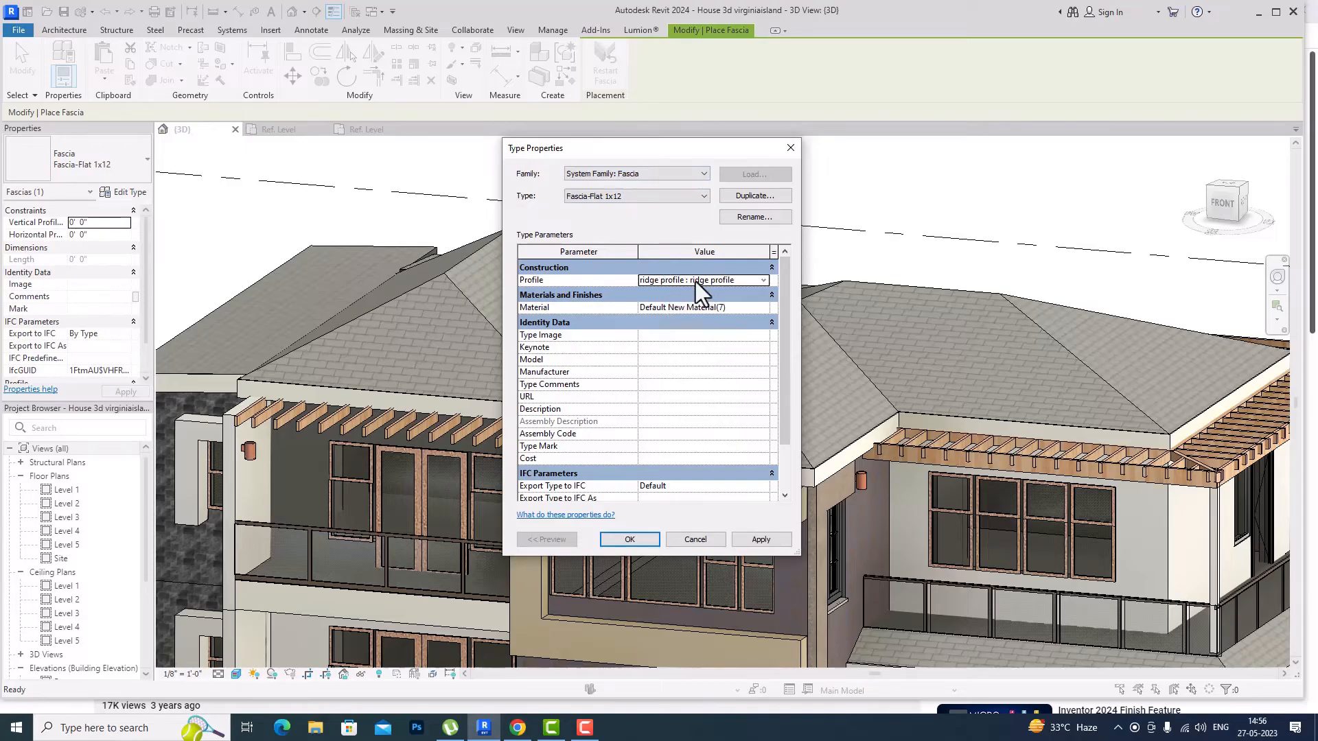
left_click(763, 280)
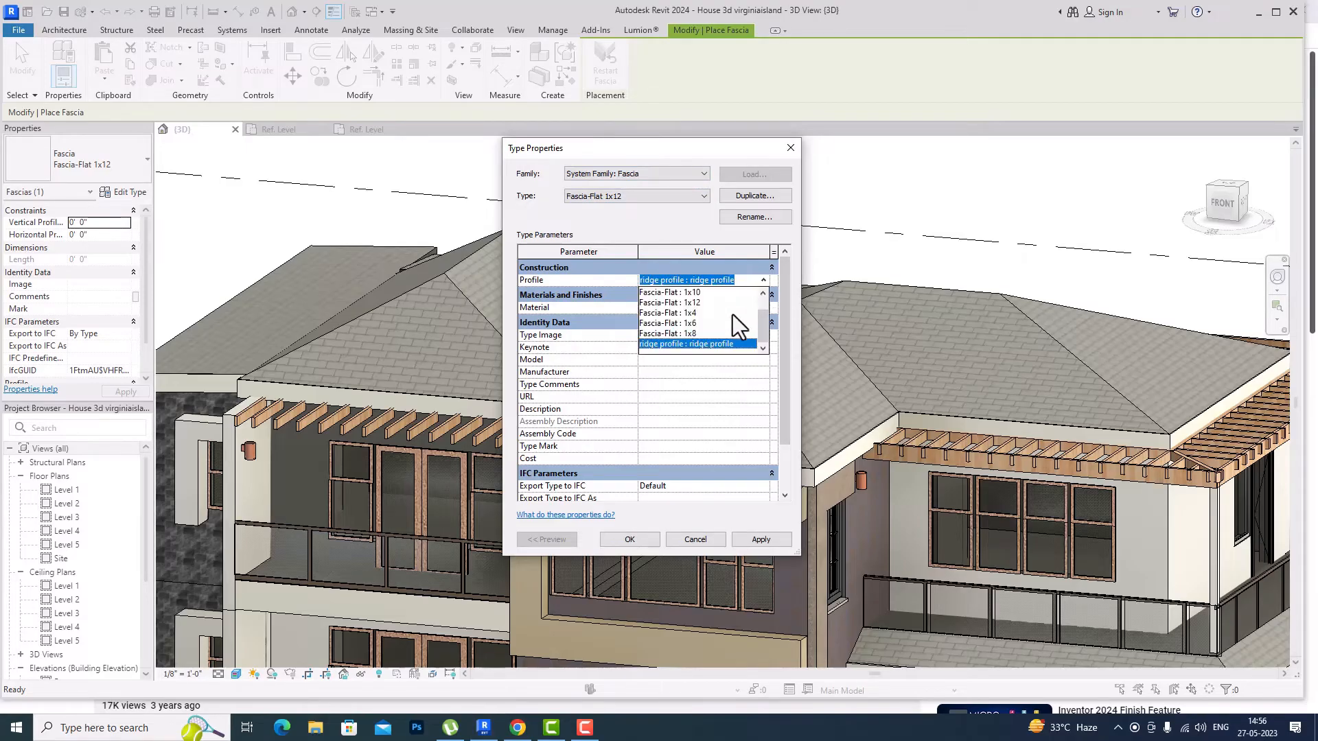
scroll(732, 314, "up", 2)
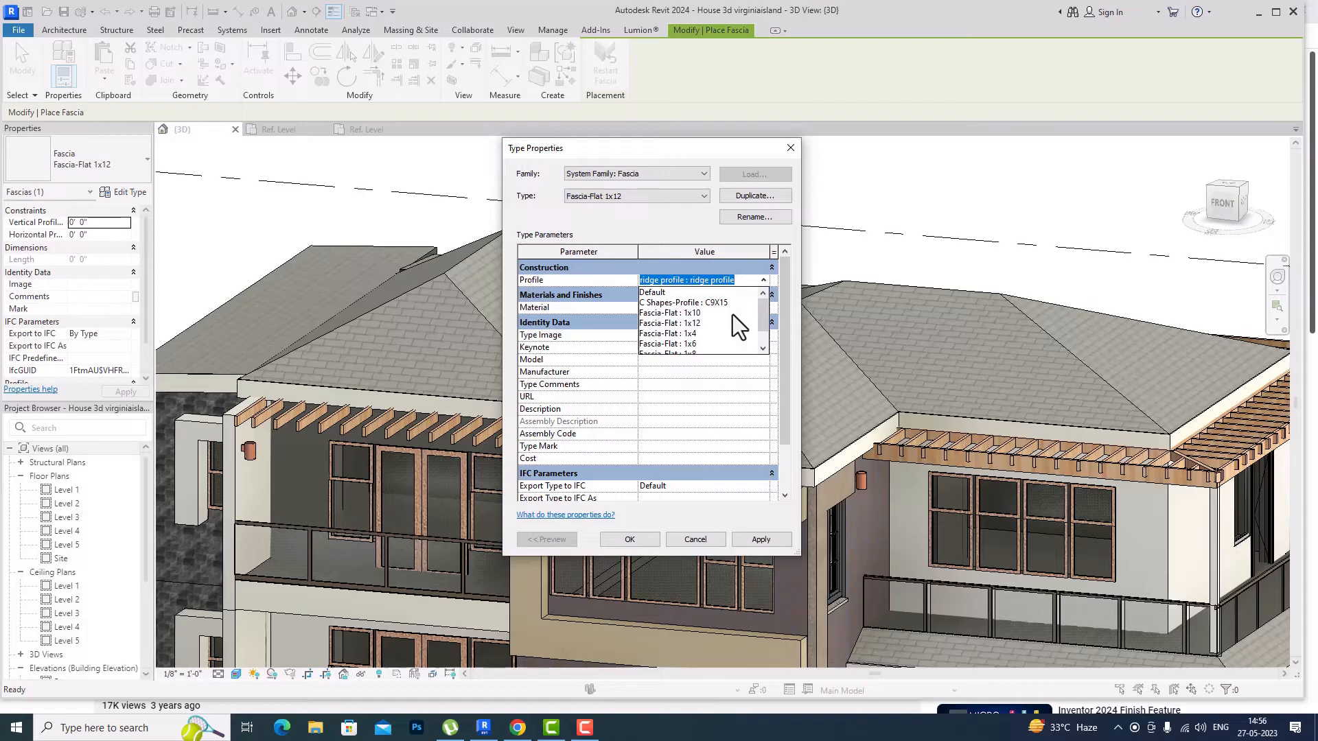
scroll(732, 315, "down", 2)
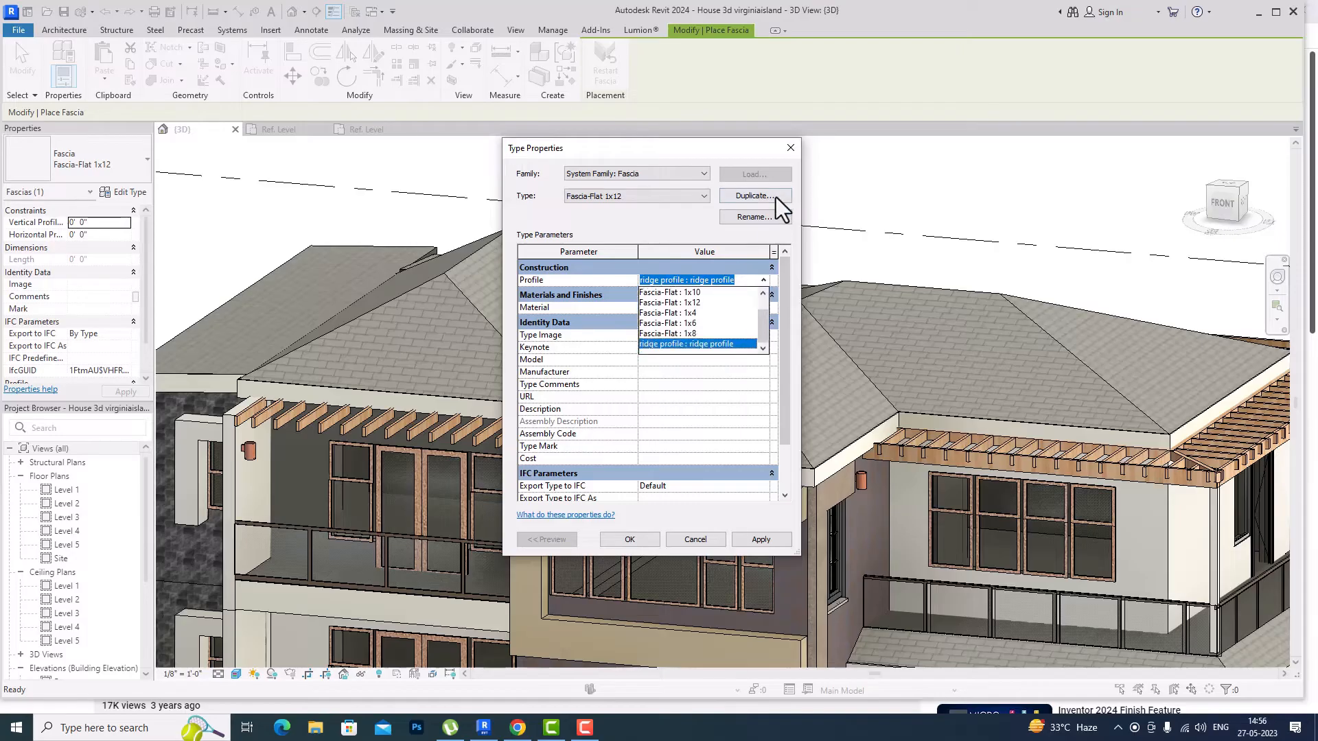
left_click(791, 148)
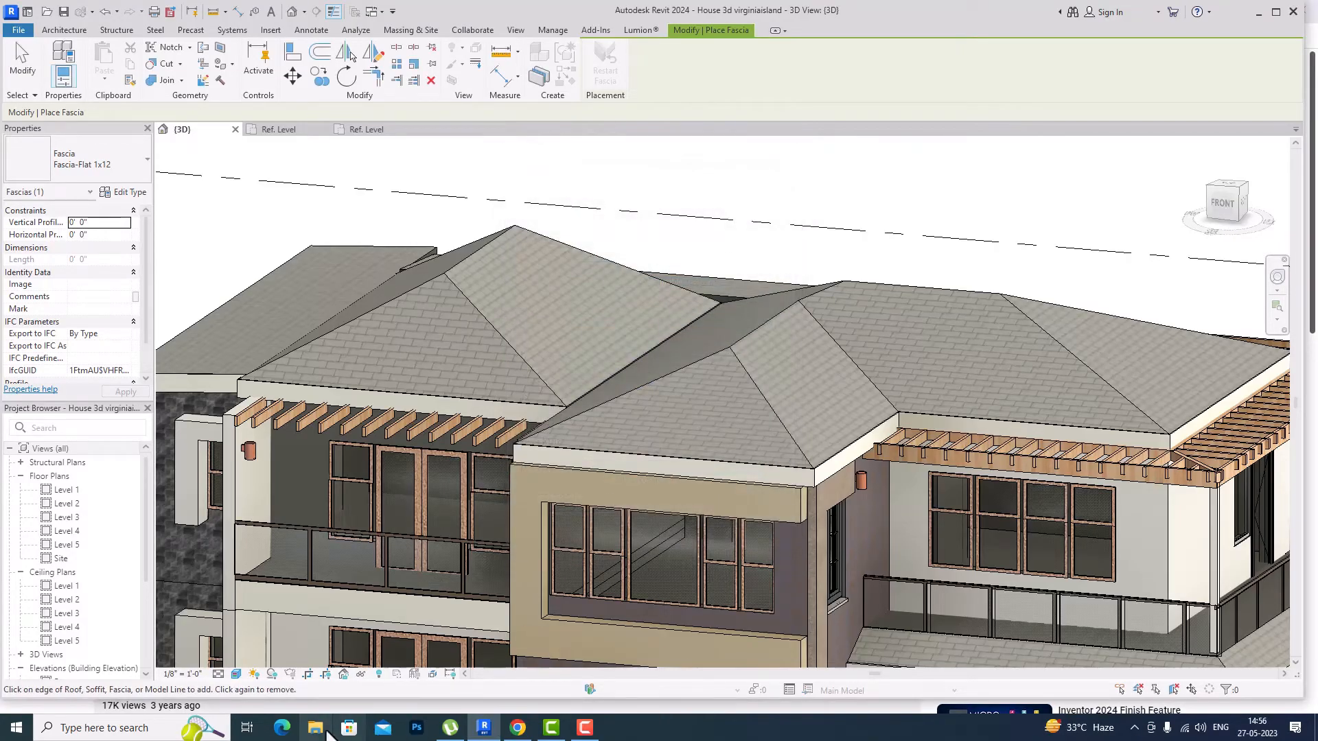
- Load the ridge profile 2 family from Downloads into the house project
left_click(276, 31)
left_click(542, 76)
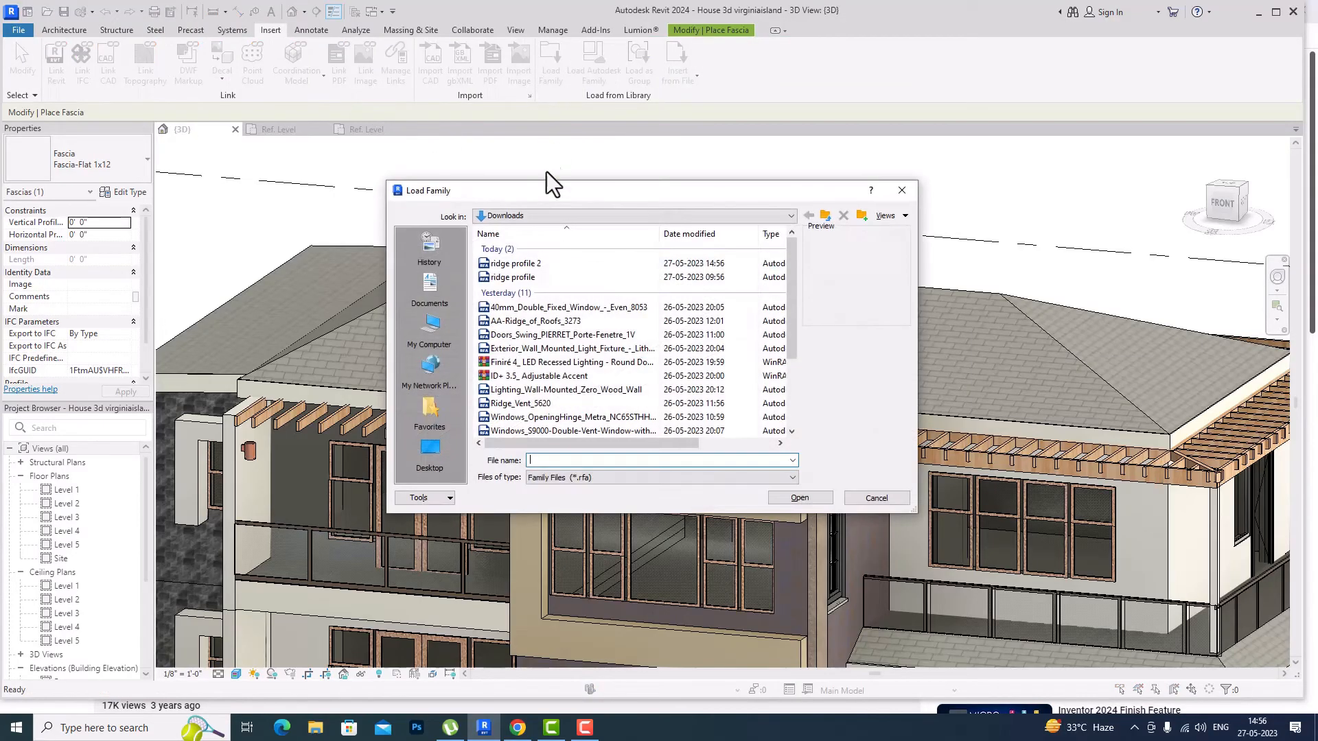
double_click(517, 264)
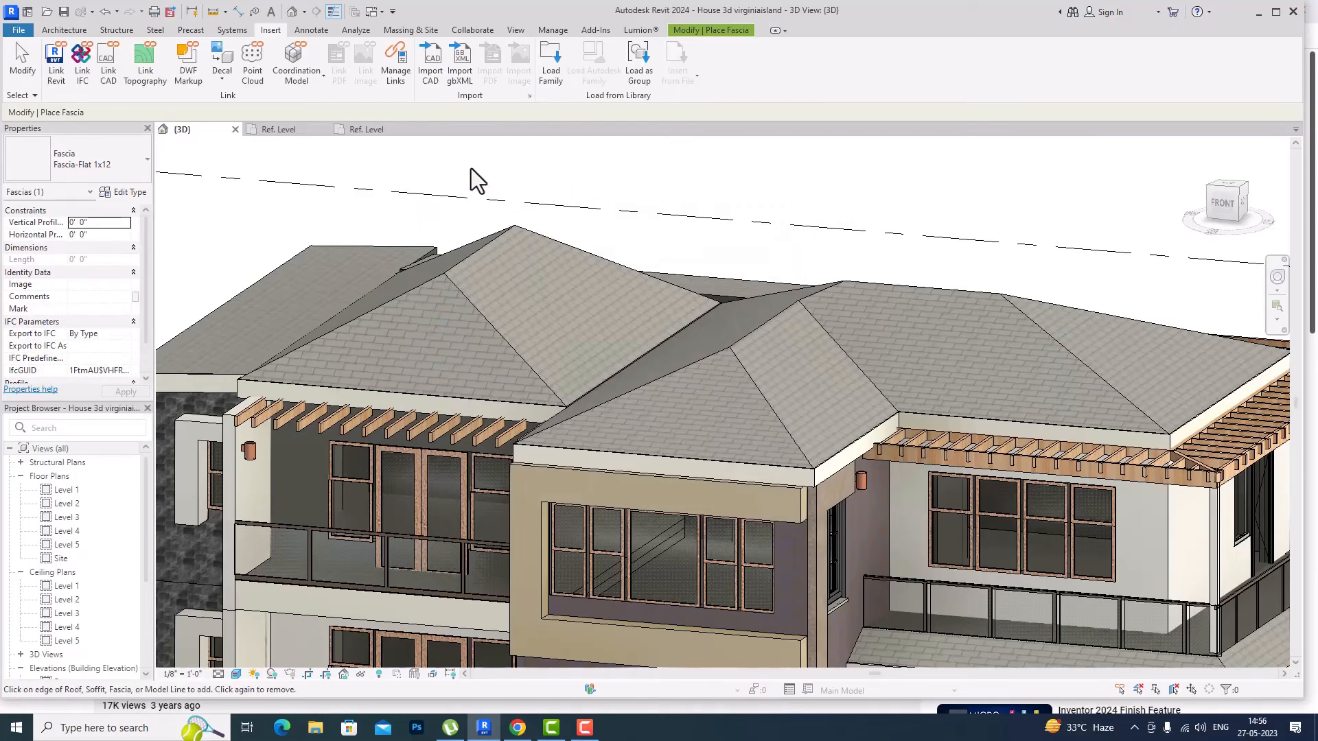
- Set the profile of the Fascia-Flat 1x12 type to ridge profile 2 : ridge profile 2
left_click(127, 193)
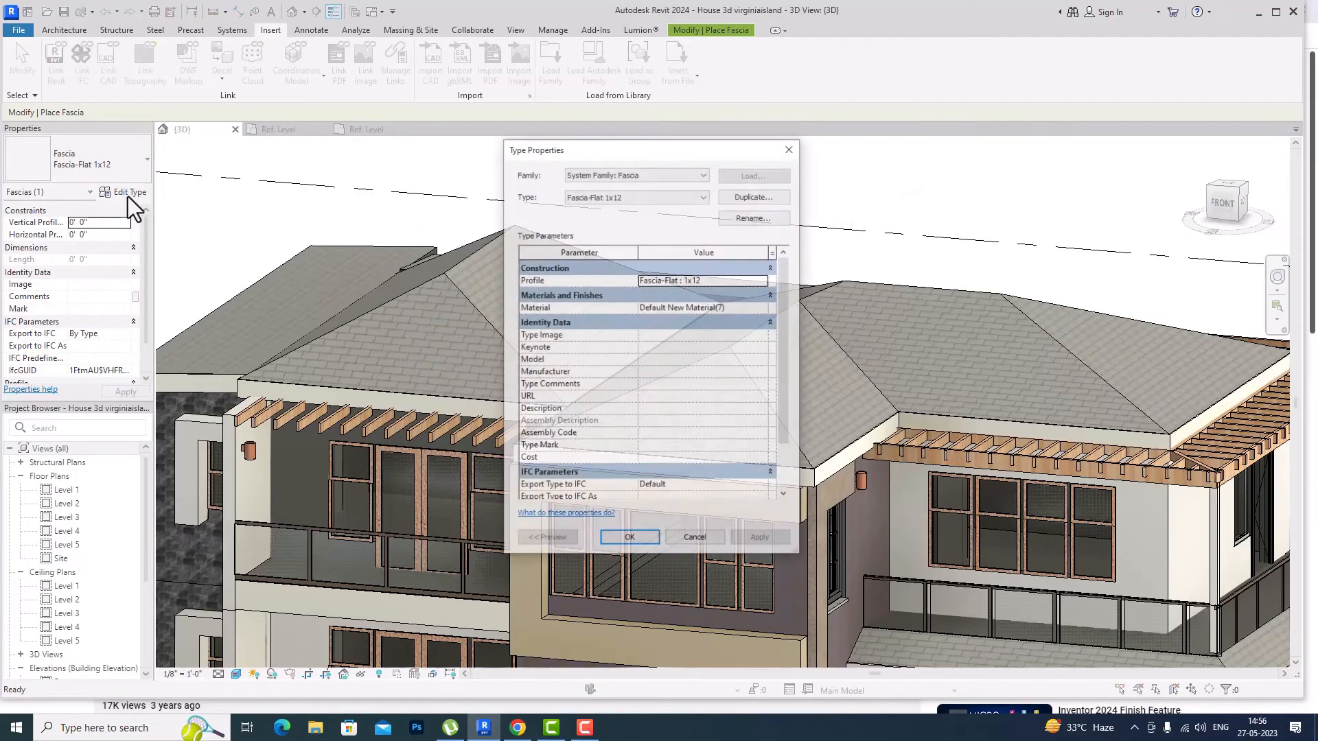
left_click(715, 278)
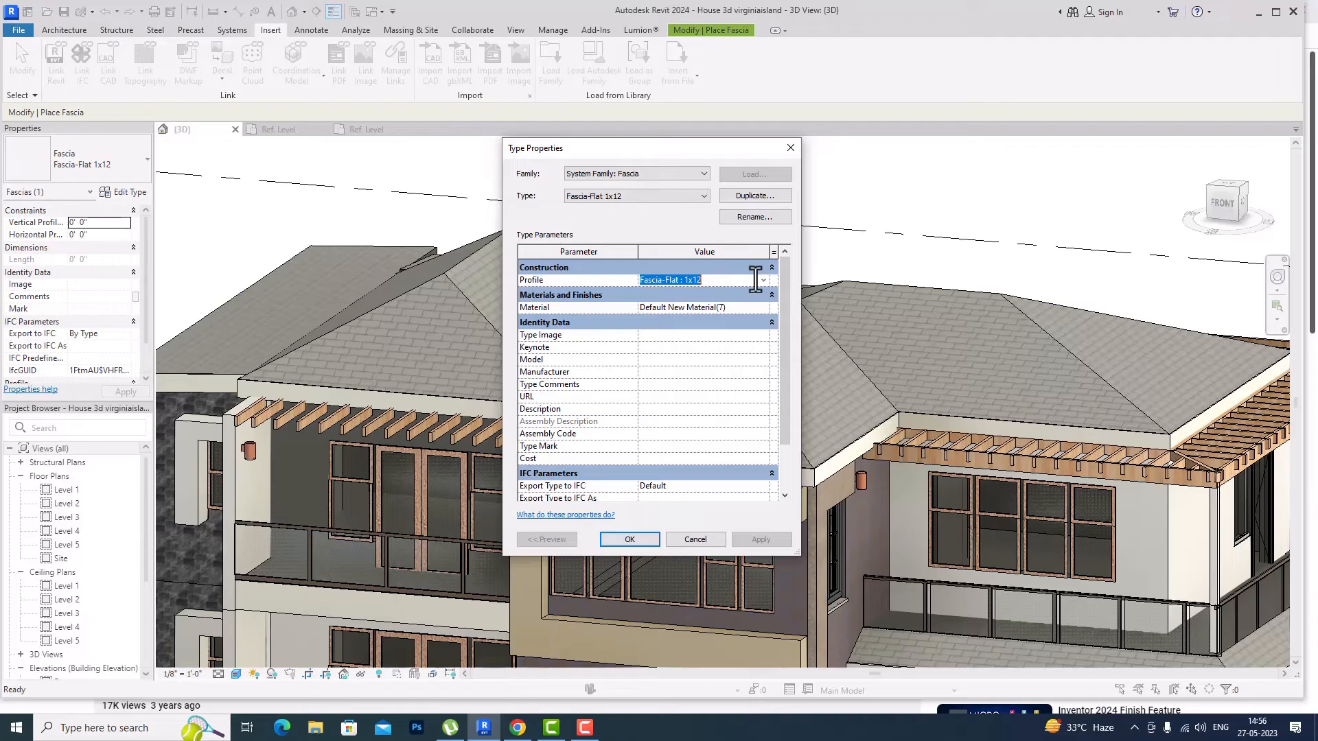
left_click(760, 280)
scroll(754, 307, "down", 2)
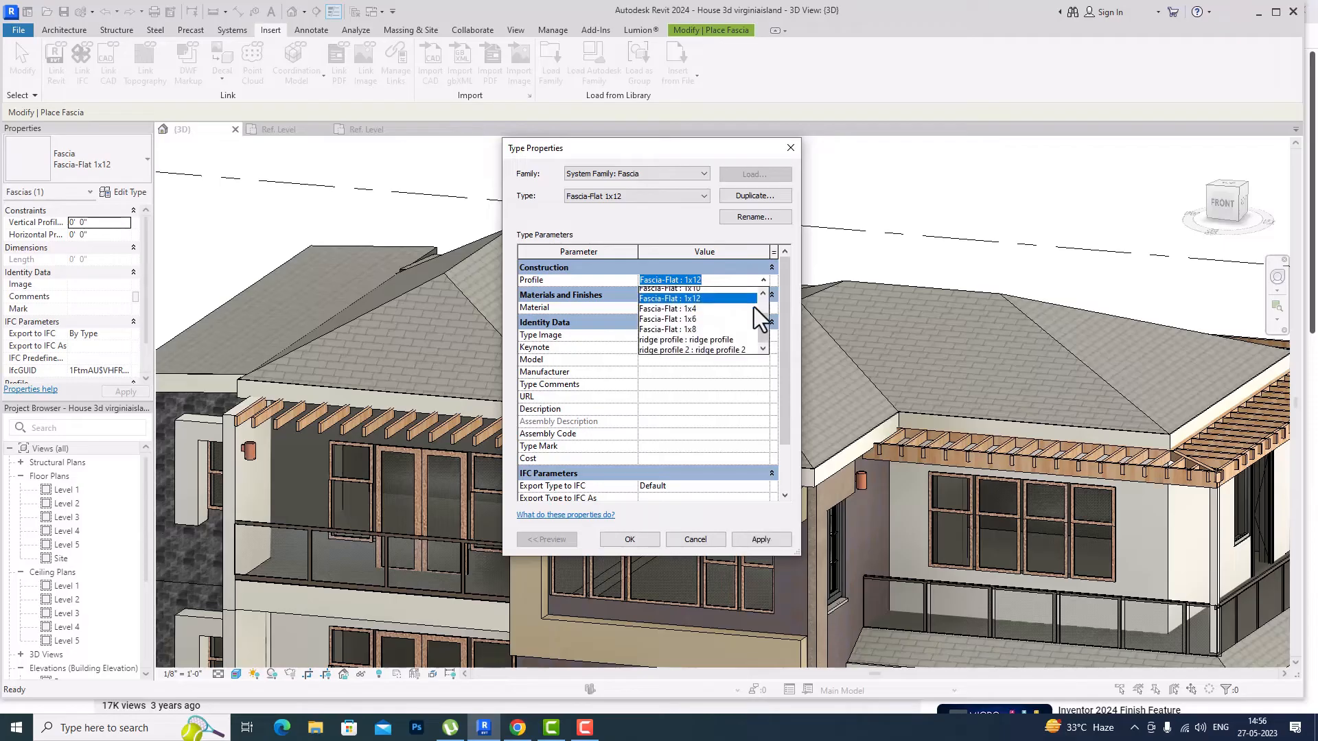
left_click(724, 344)
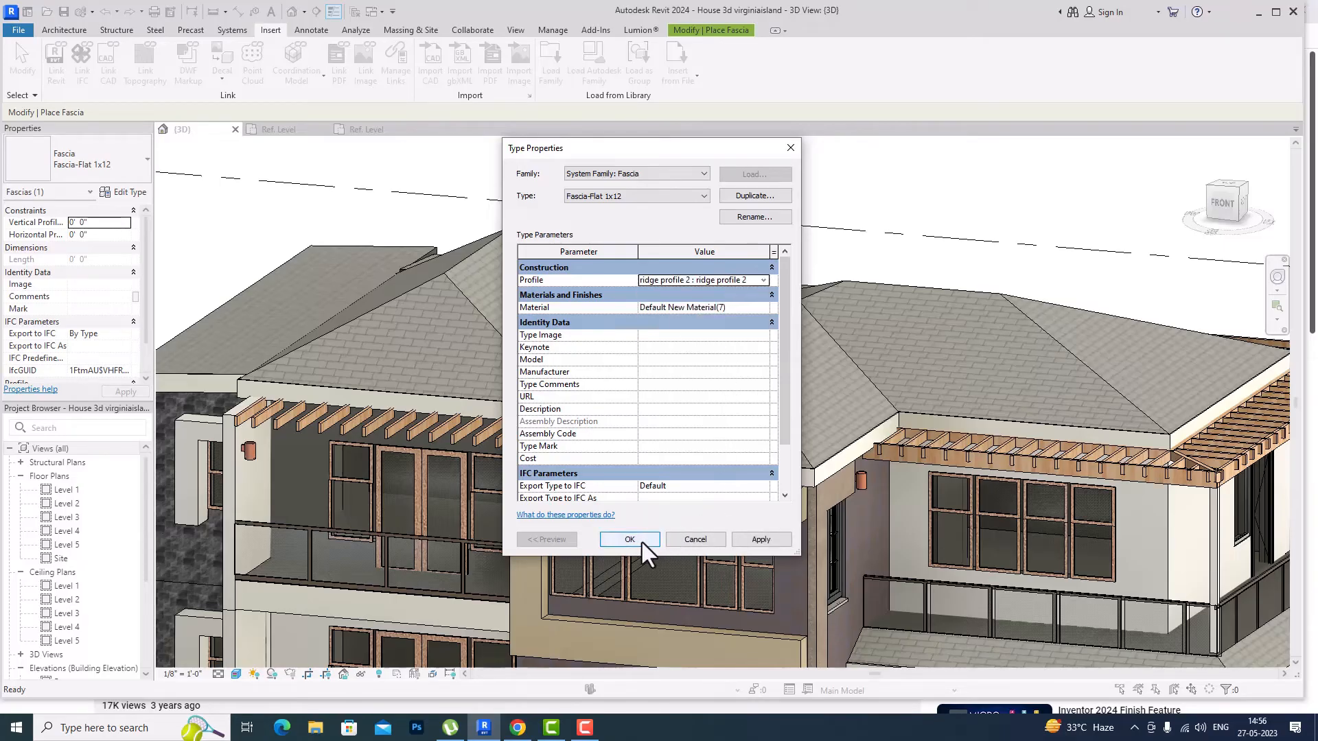
- Create a new project material for the Fascia-Flat 1x12 type
left_click(757, 308)
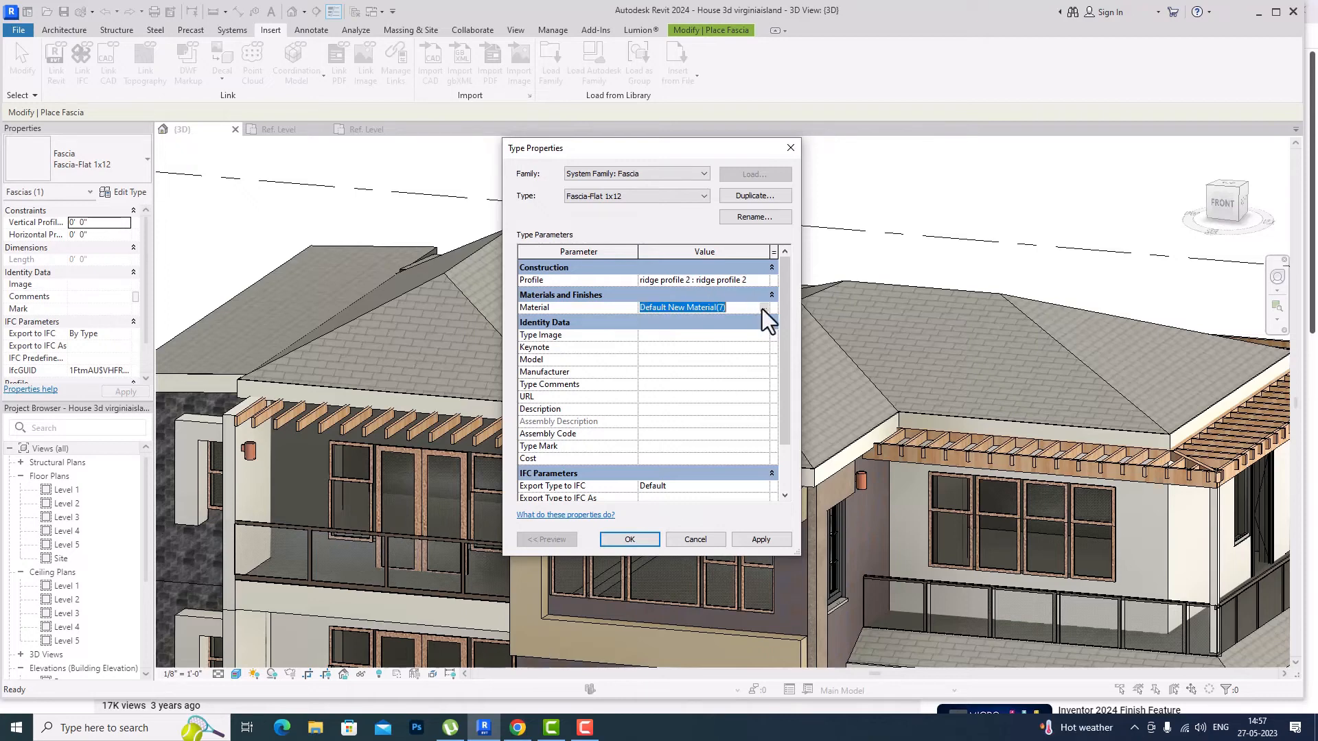
left_click(763, 308)
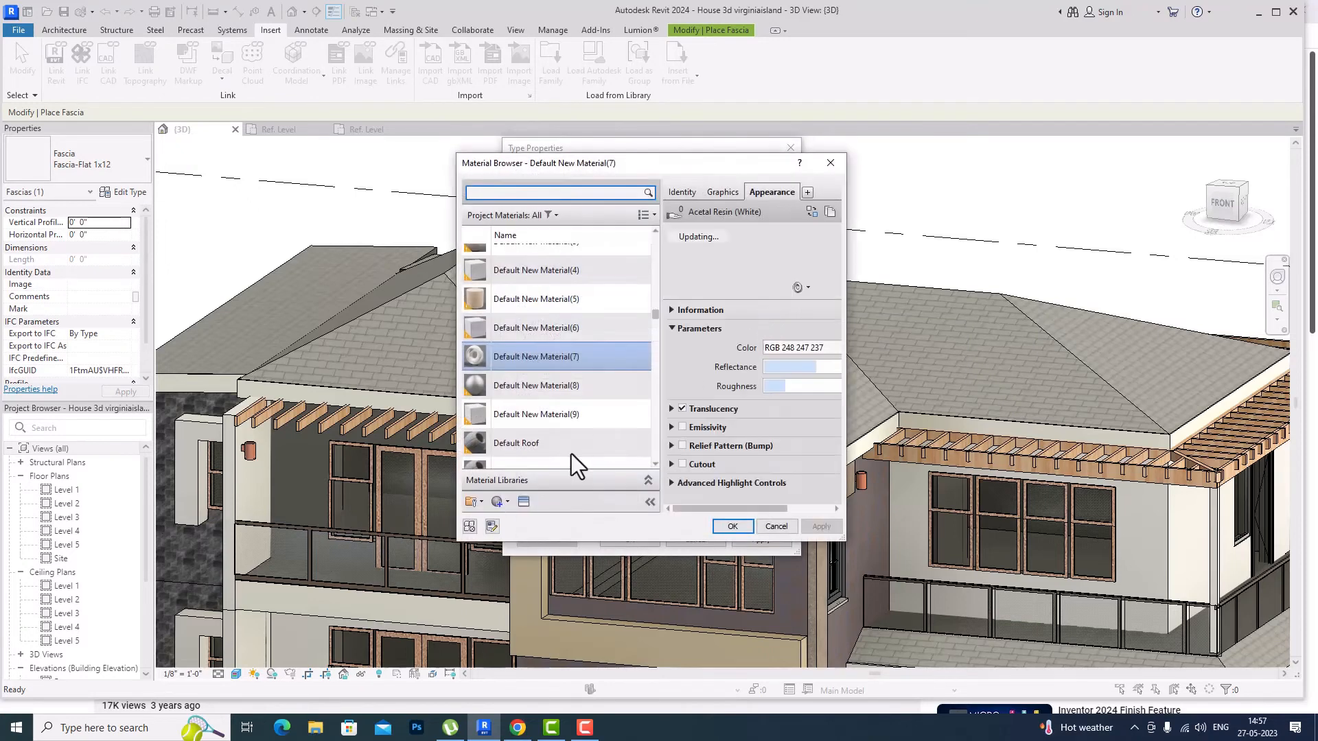
left_click(507, 500)
left_click(509, 516)
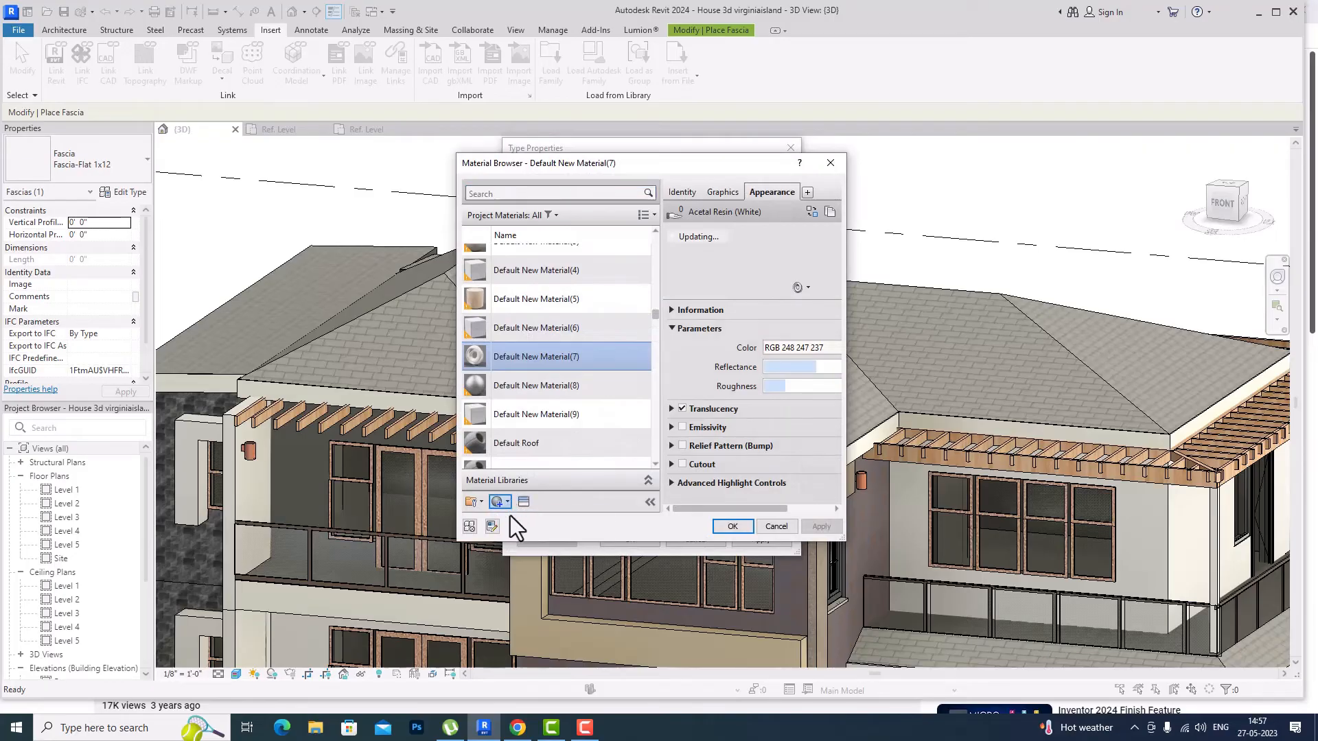
- Search the appearance assets for "green", replace the new material's appearance with Paint - Metal Flake (Green), and apply it to the fascia type
left_click(522, 503)
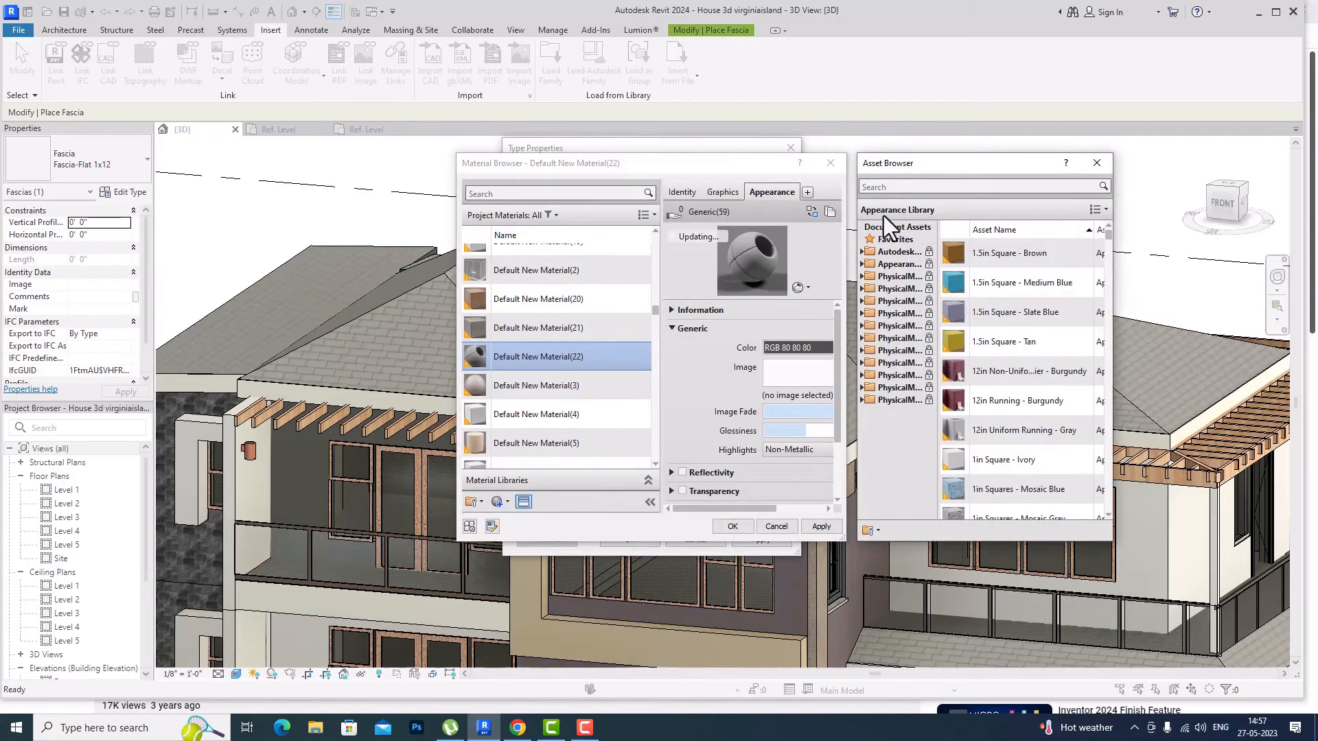
left_click(891, 186)
type("green")
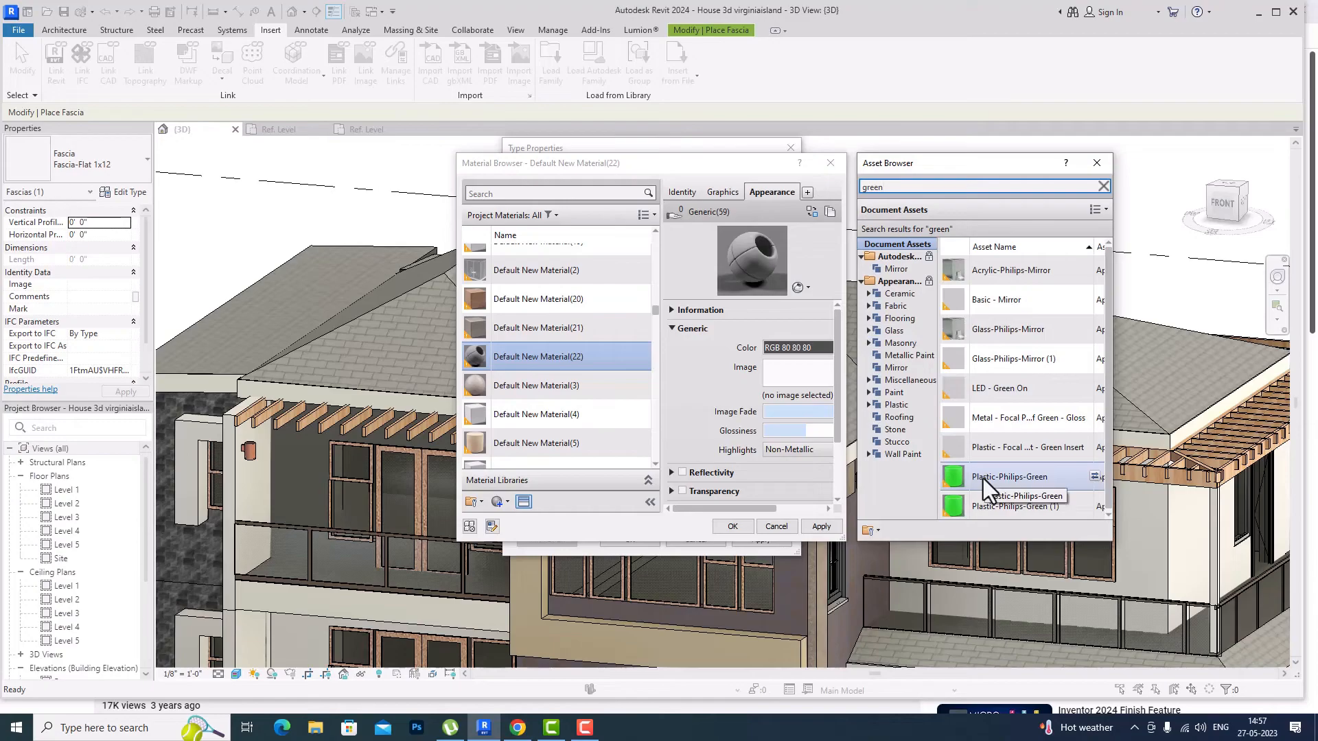
left_click(900, 394)
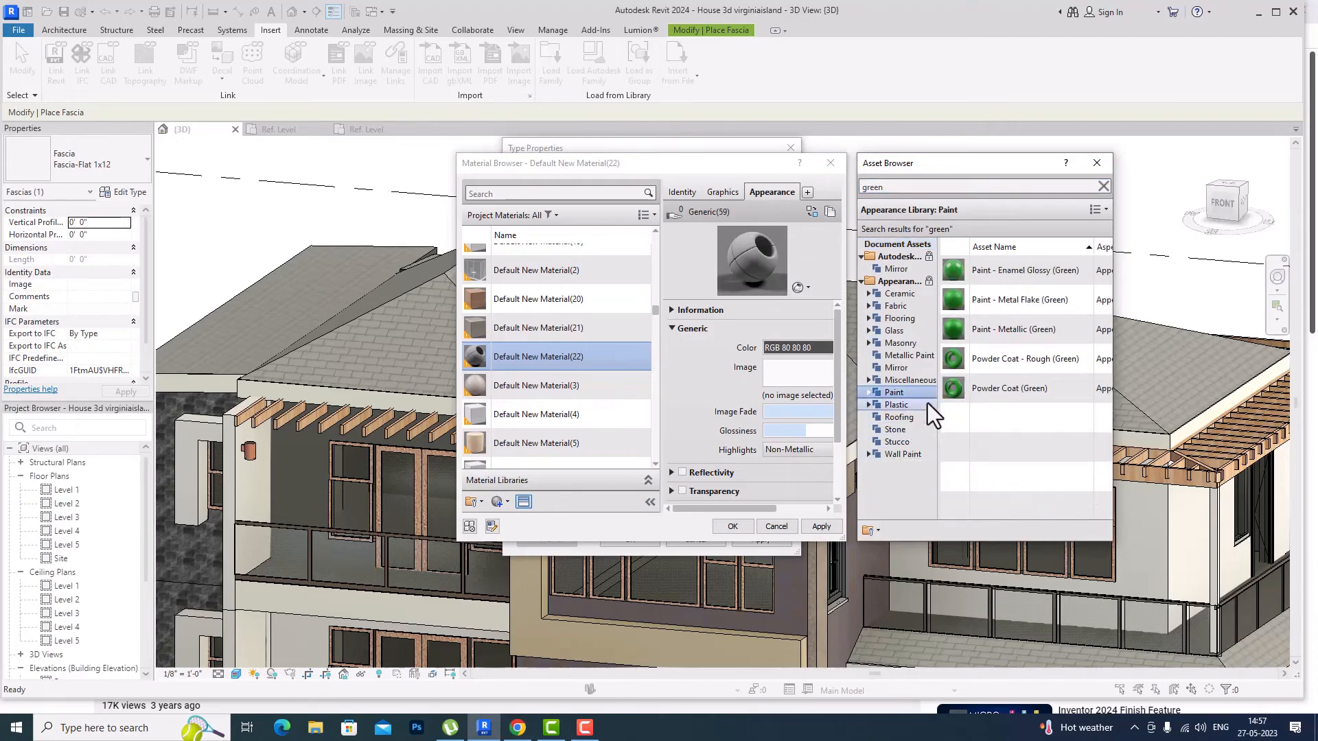
double_click(978, 302)
left_click(1103, 185)
left_click(1097, 164)
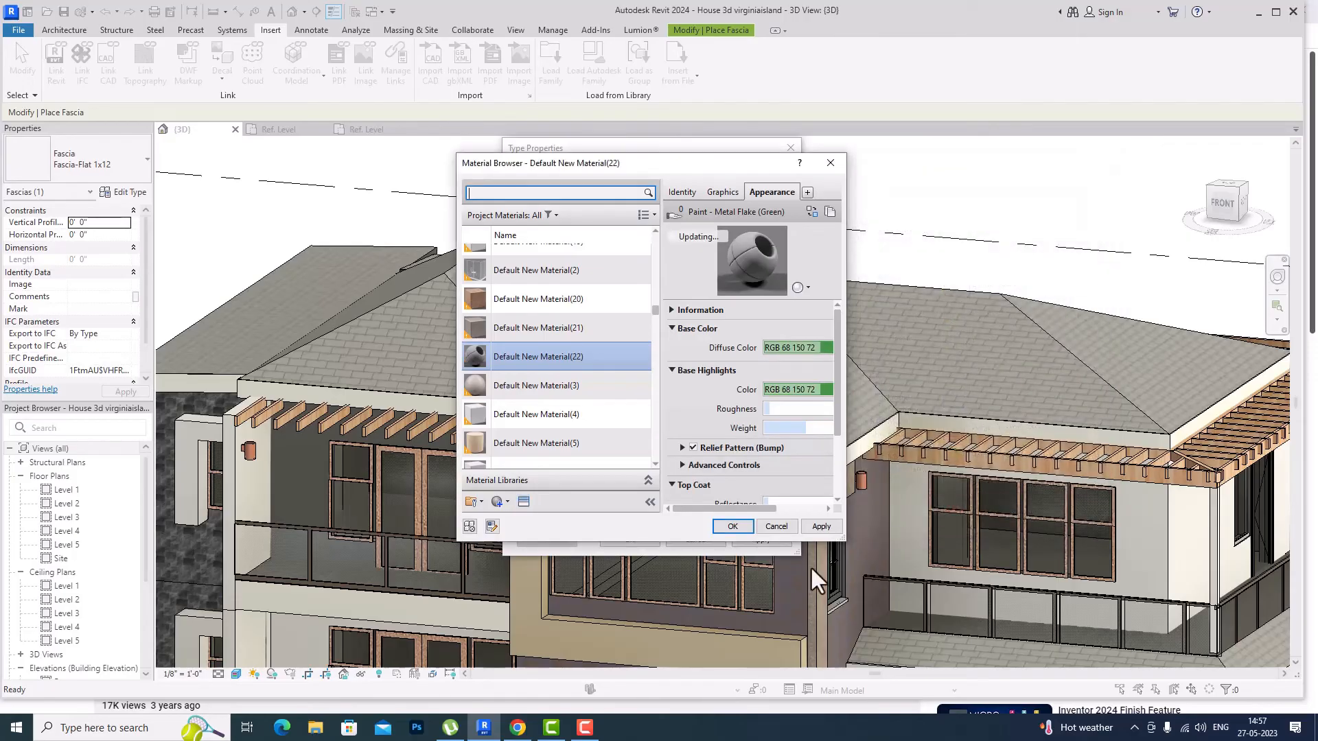
left_click(822, 526)
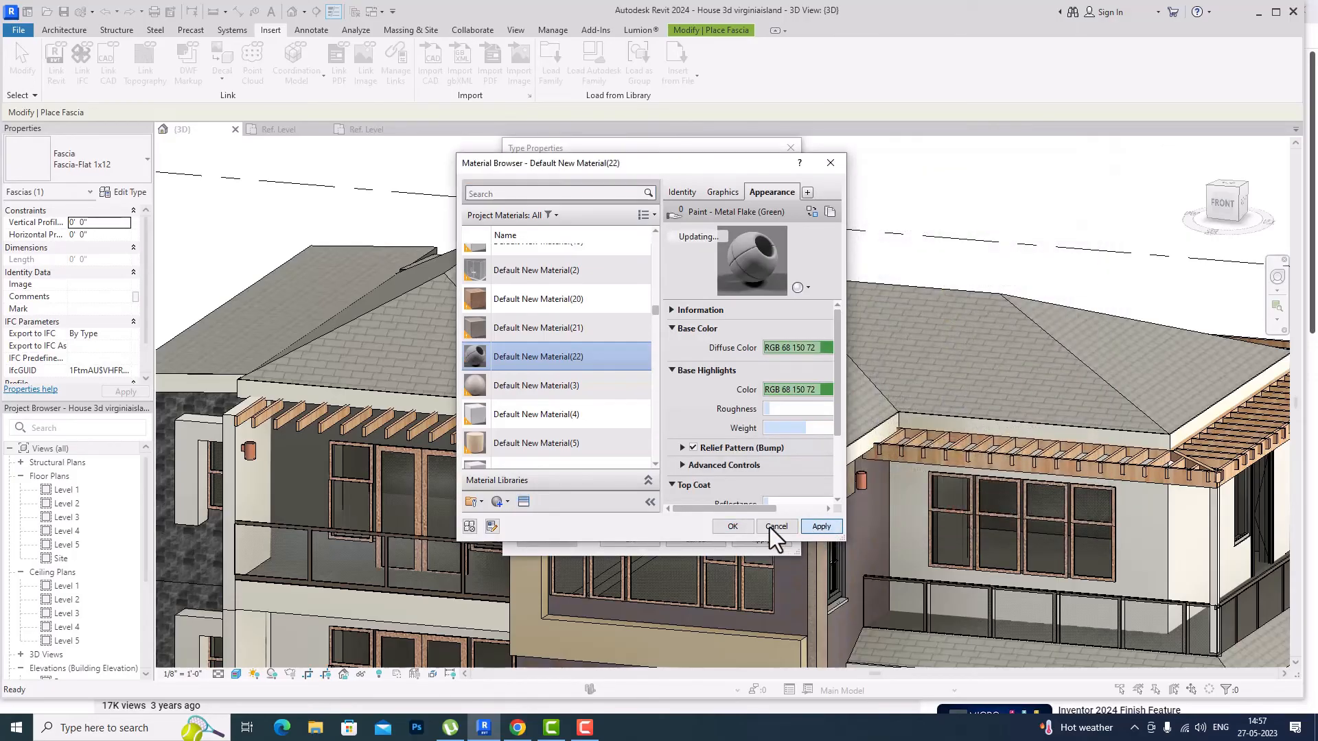
left_click(733, 526)
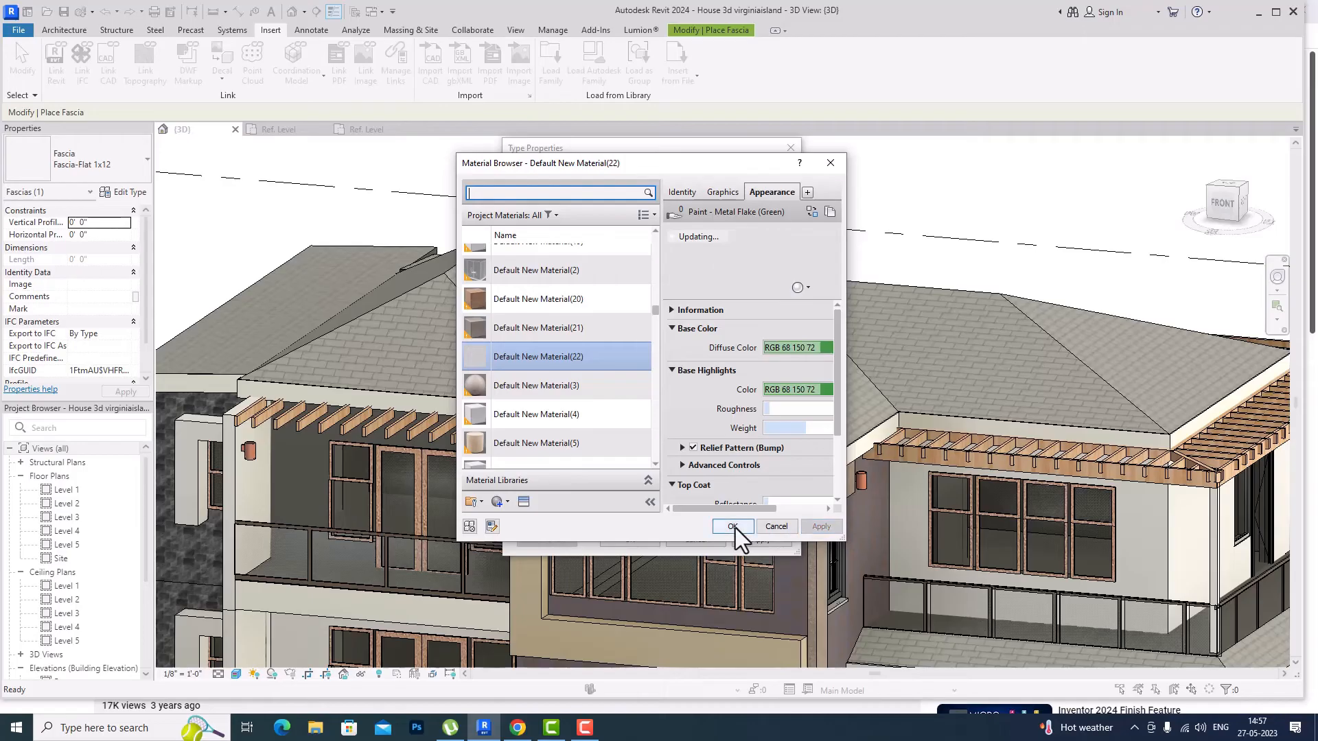
left_click(760, 540)
left_click(639, 540)
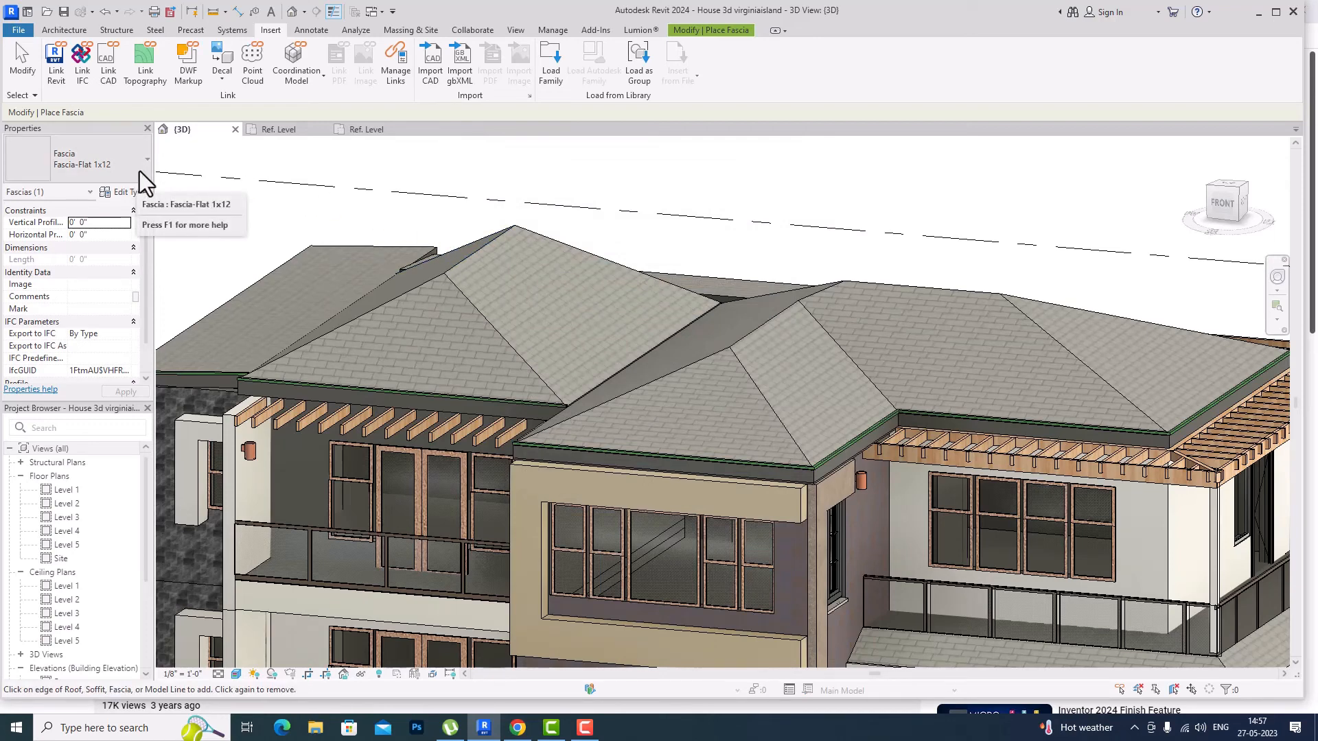
- Place the ridge-profile fascia along the left hip edge of the front roof
left_click(636, 392)
scroll(727, 374, "up", 5)
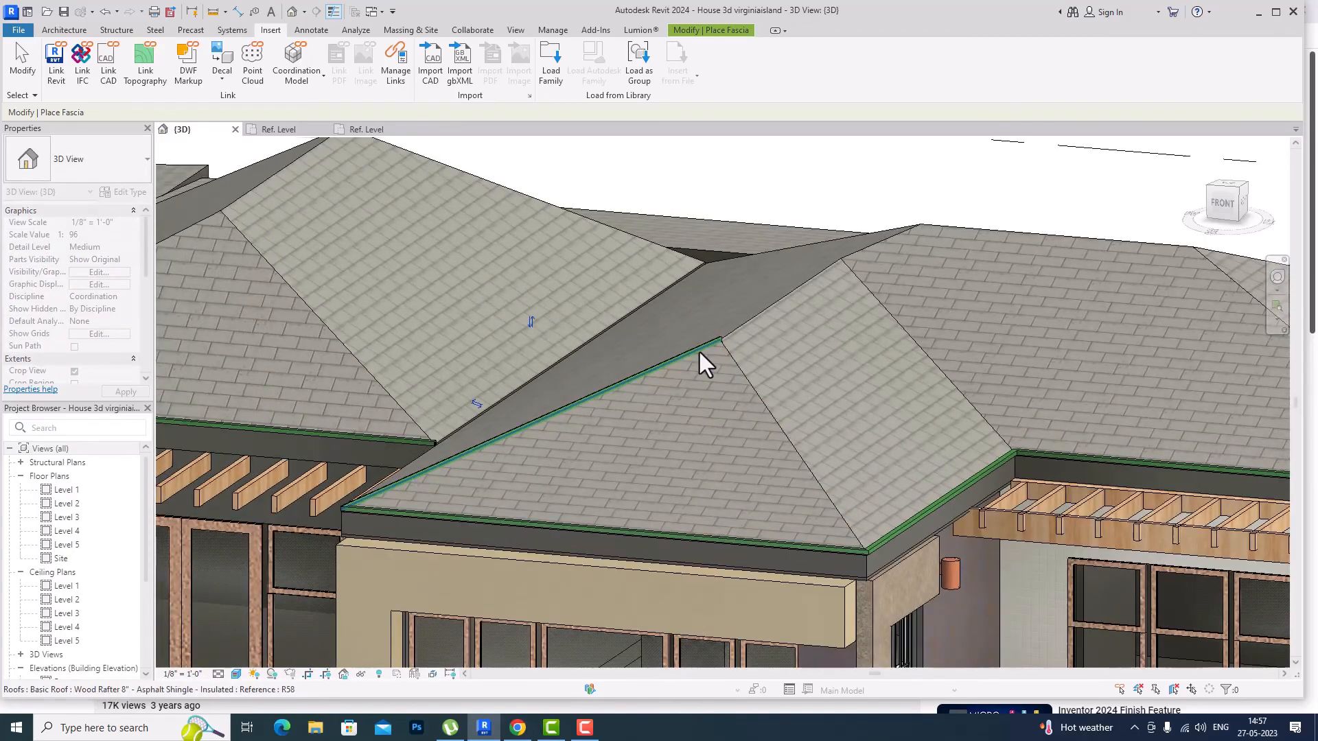
- Add the ridge-profile fascia to the front roof's right hip and ridge, and to the valley and short hip where it meets the right wing
scroll(753, 359, "down", 3)
scroll(700, 347, "up", 6)
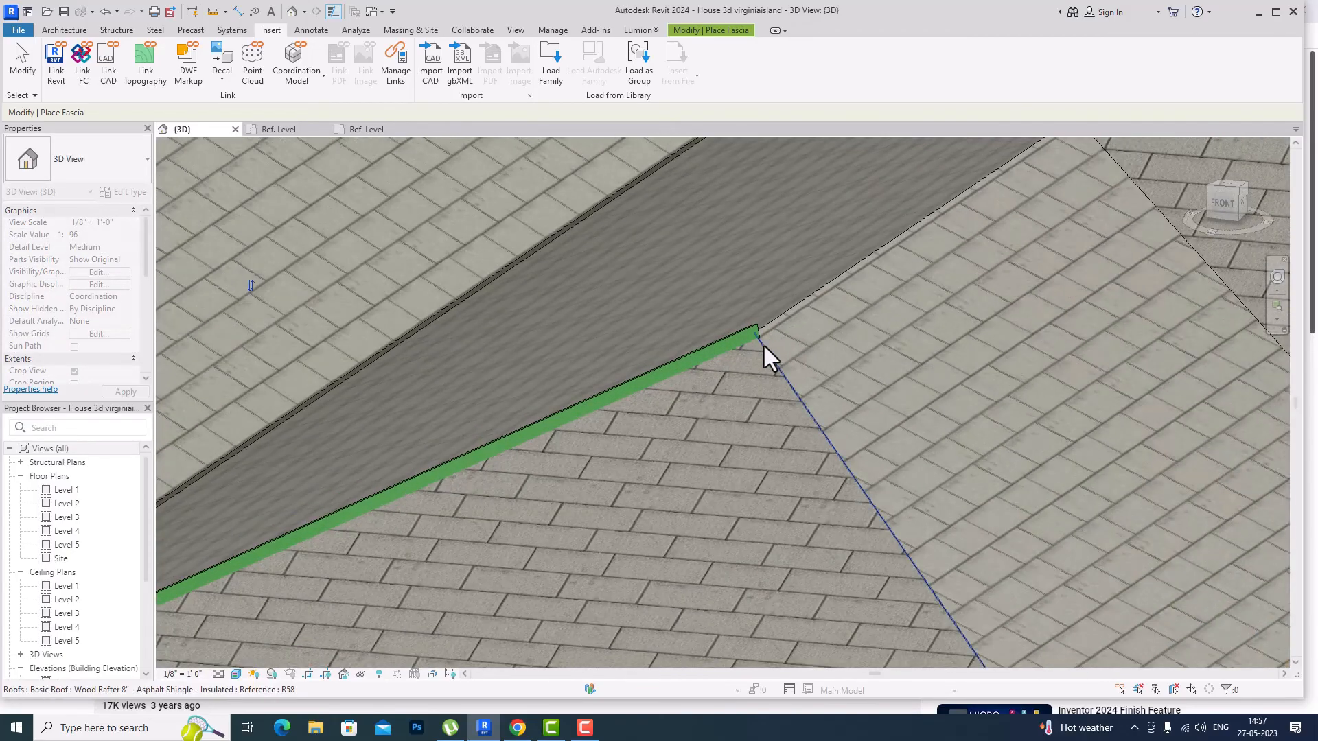
left_click(765, 345)
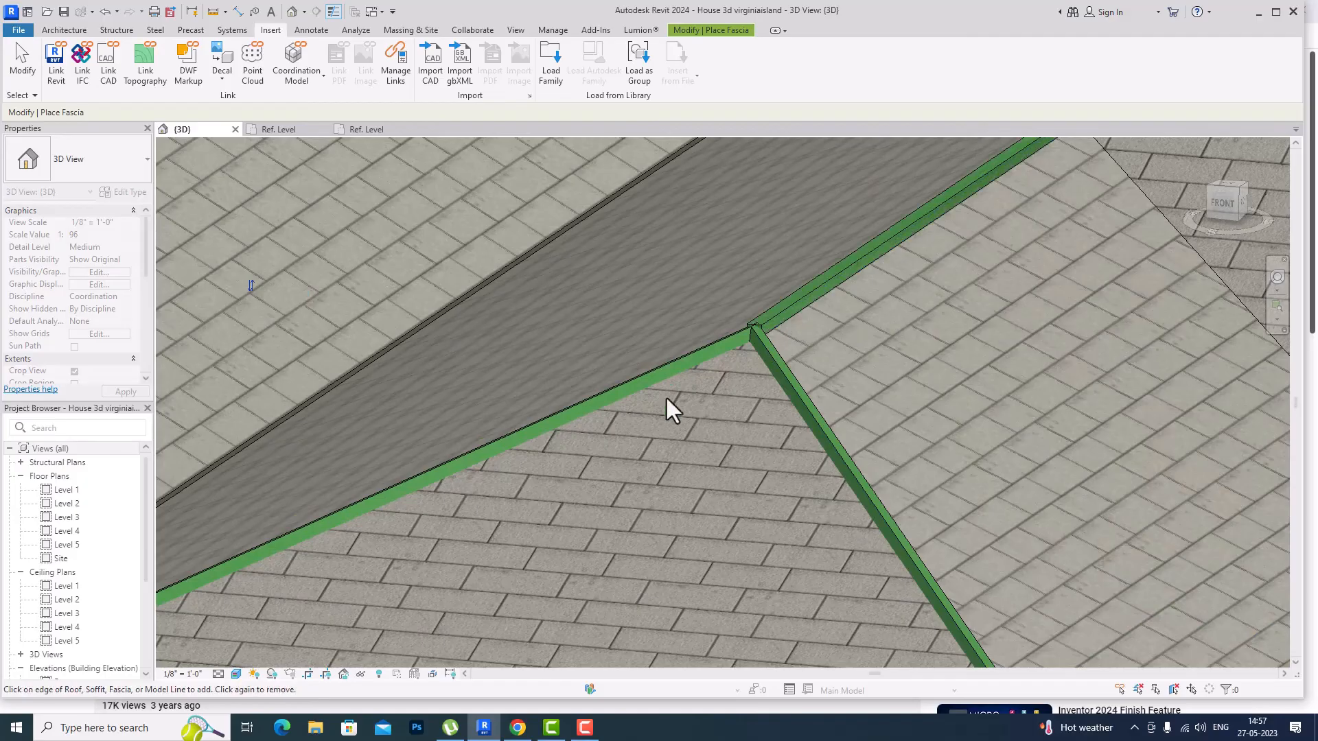
scroll(664, 401, "down", 2)
scroll(663, 402, "down", 3)
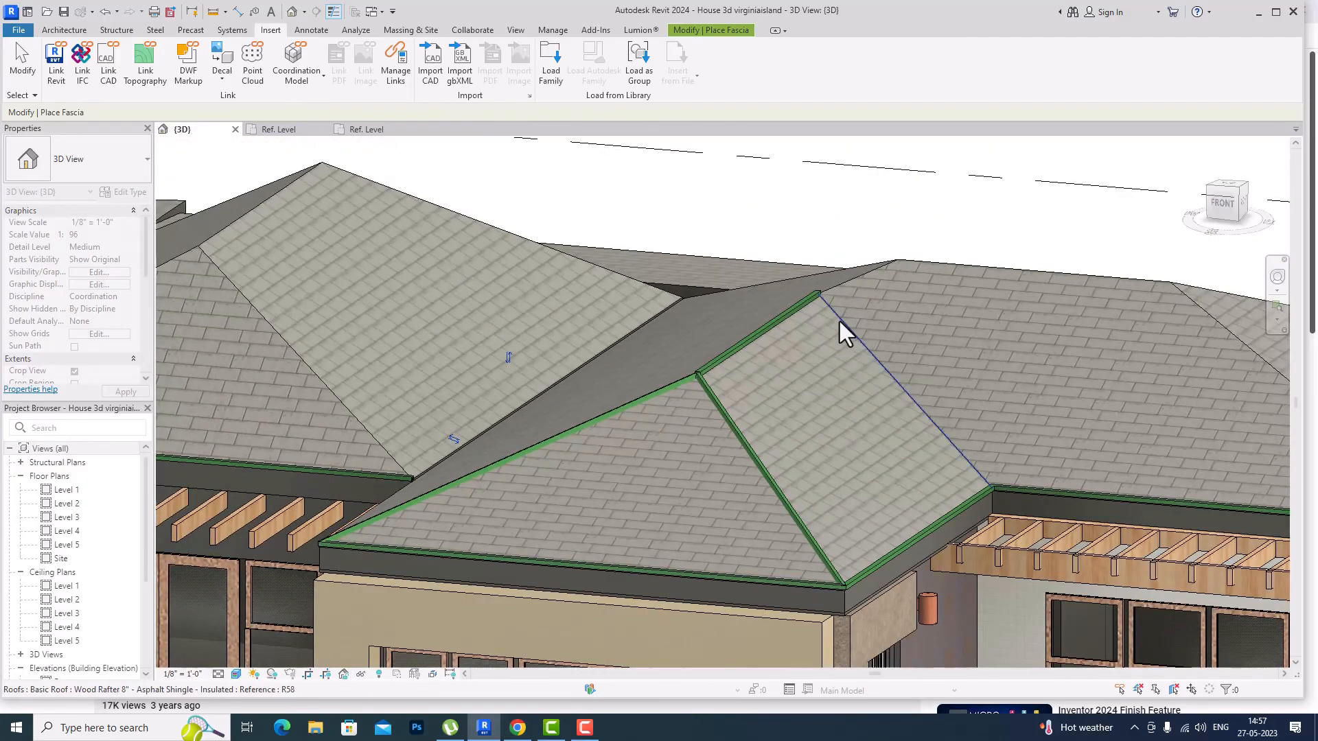
scroll(840, 309, "up", 4)
left_click(845, 287)
scroll(664, 366, "down", 2)
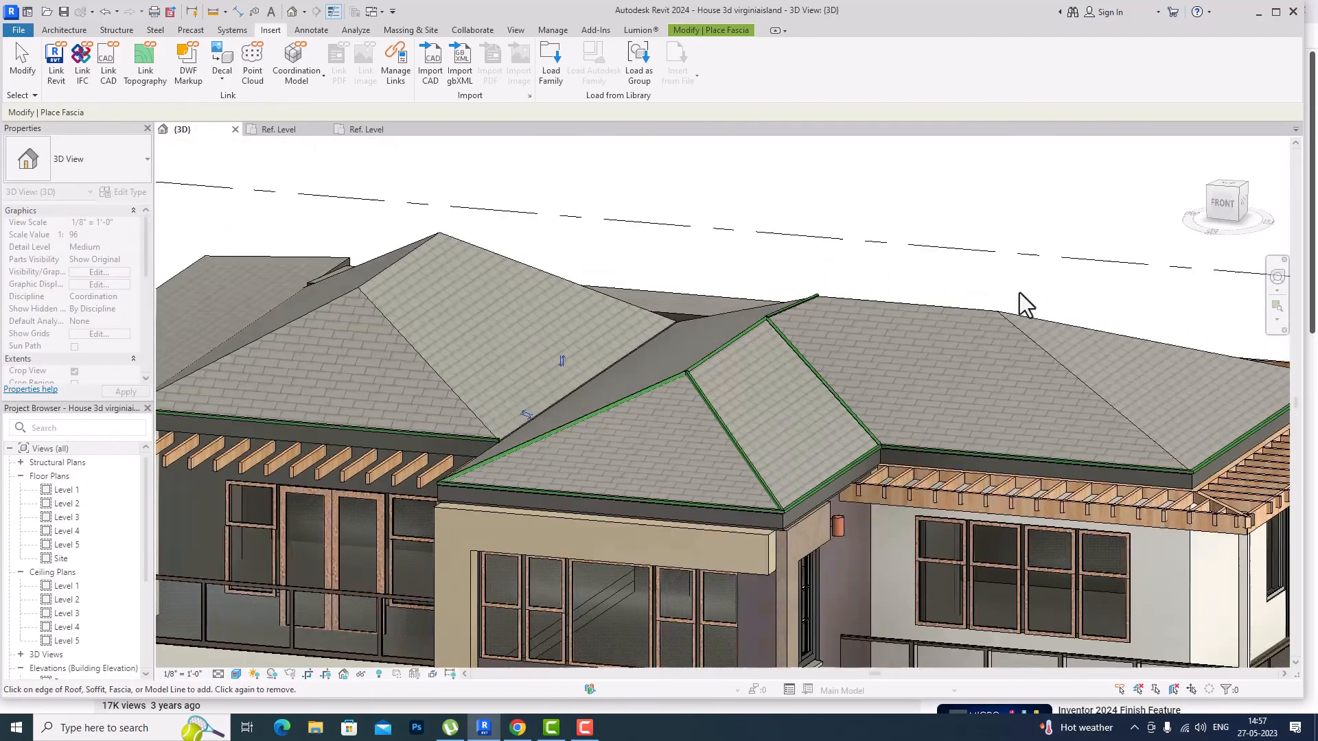
- Place the fascia along the right wing roof's top ridge, its front hip and its far right hip
scroll(1019, 293, "up", 2)
left_click(933, 315)
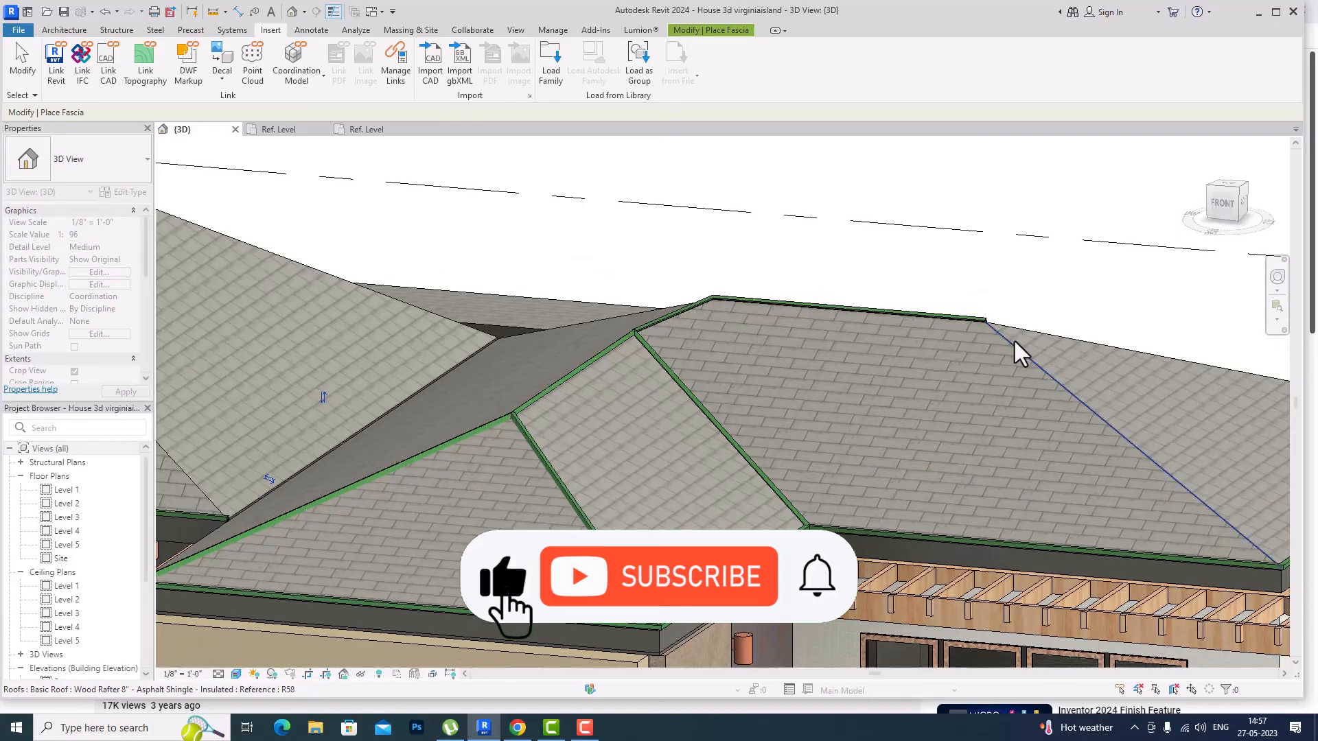
left_click(1014, 343)
scroll(797, 377, "down", 2)
scroll(1090, 364, "up", 3)
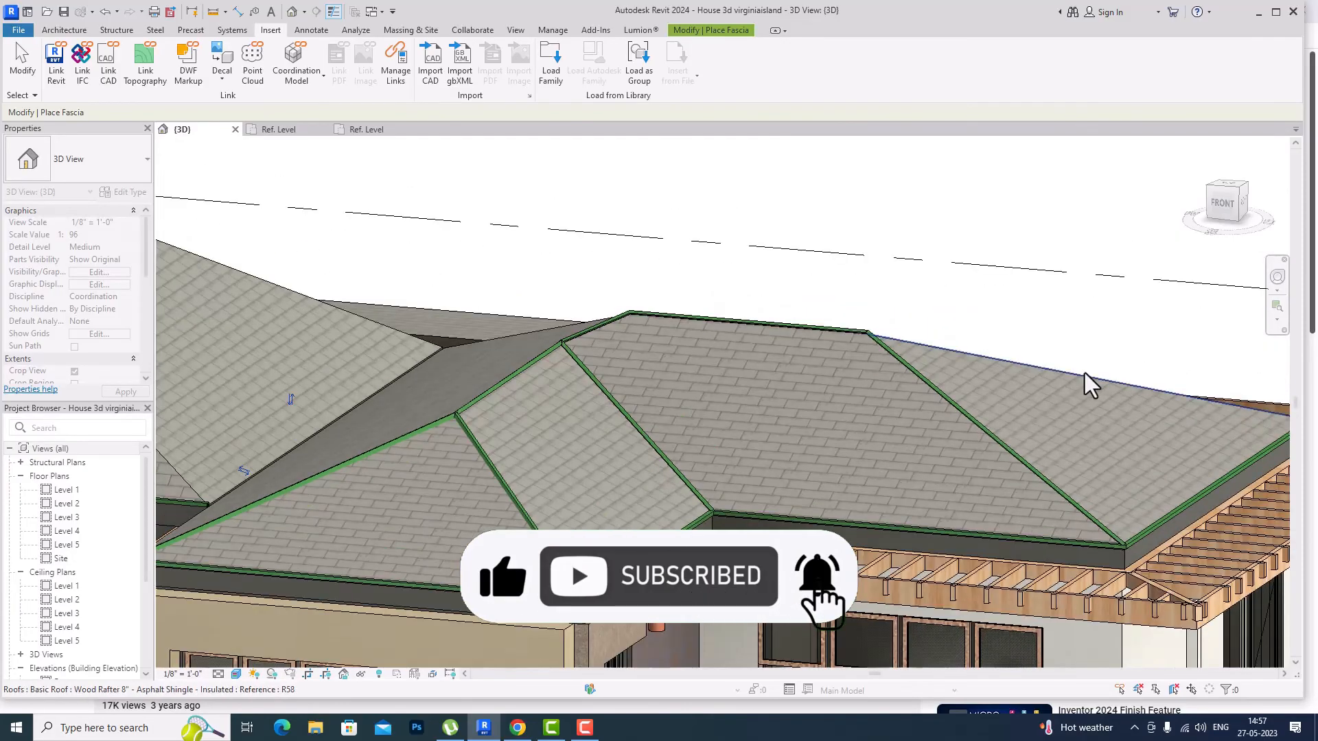
left_click(1081, 376)
scroll(1022, 377, "down", 2)
scroll(698, 359, "up", 3)
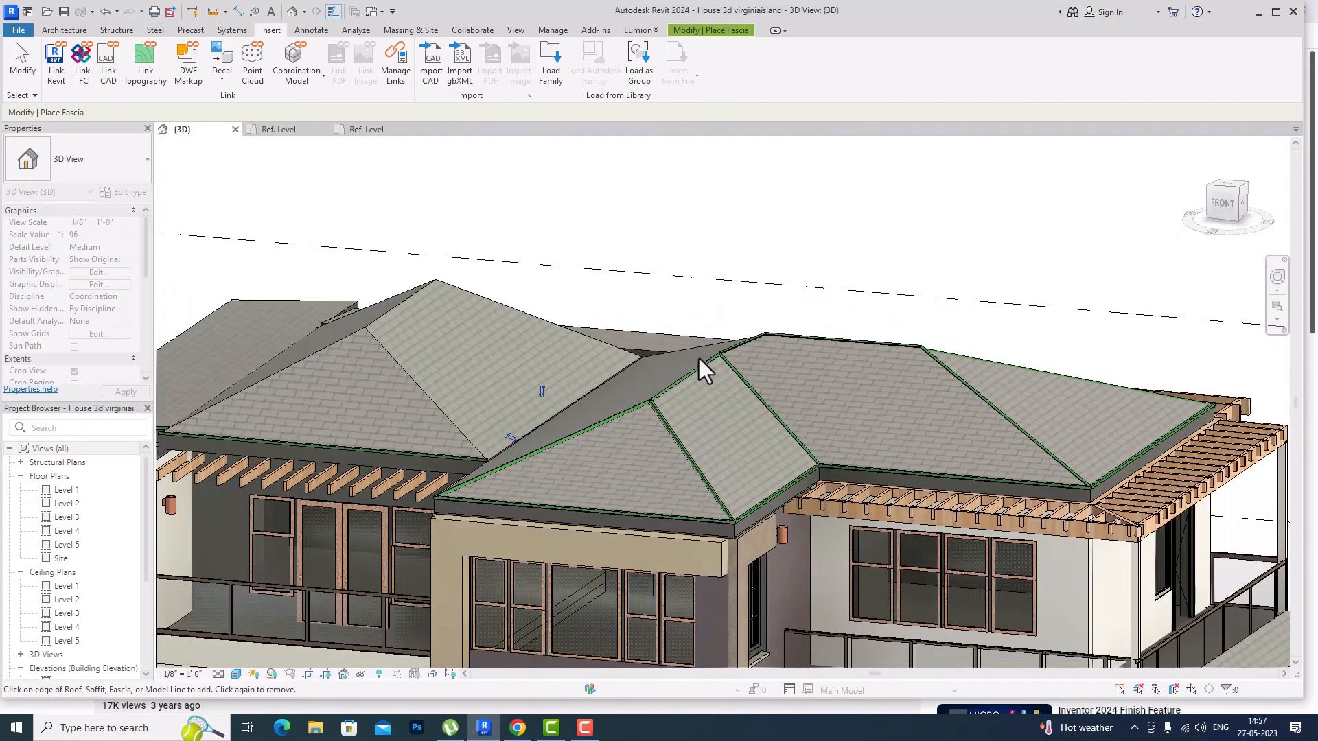
- Place the fascia on the sloped edge behind the front roof and along the valley joining it to the left roof
left_click(689, 348)
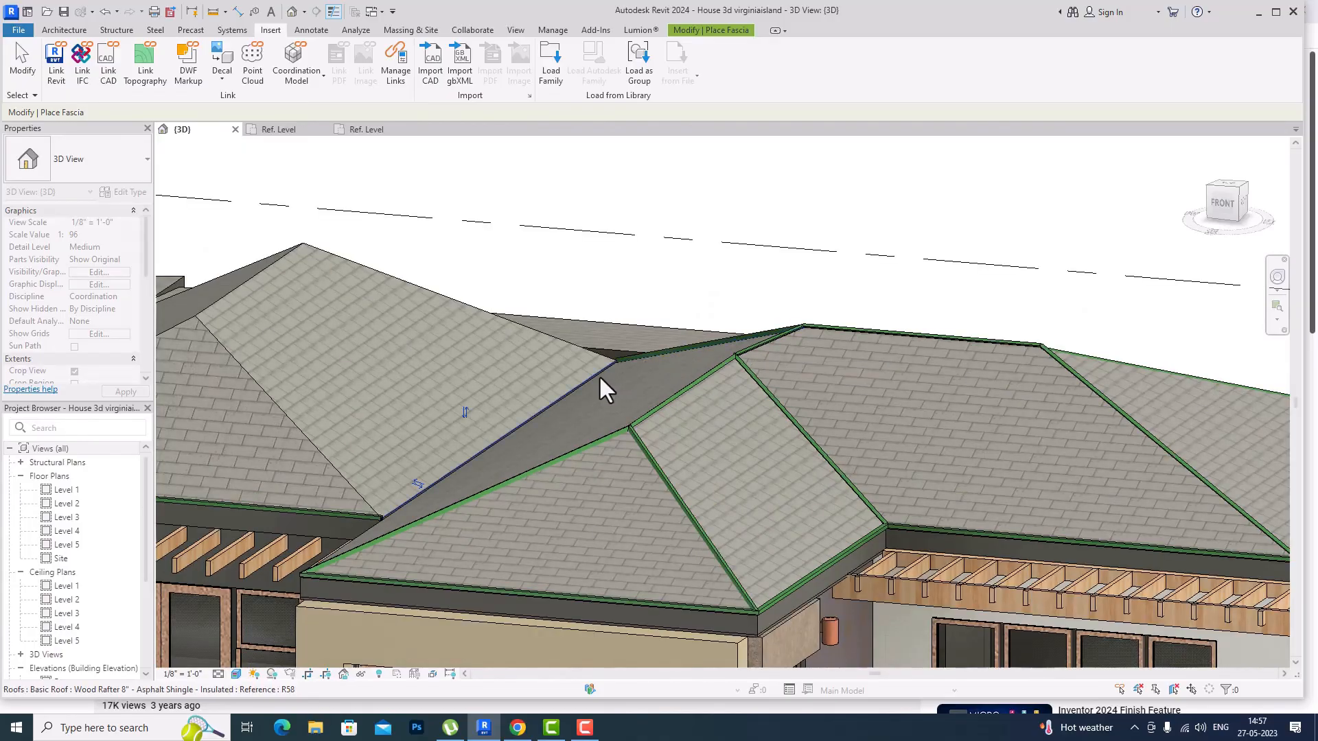
scroll(718, 347, "down", 1)
scroll(717, 348, "down", 2)
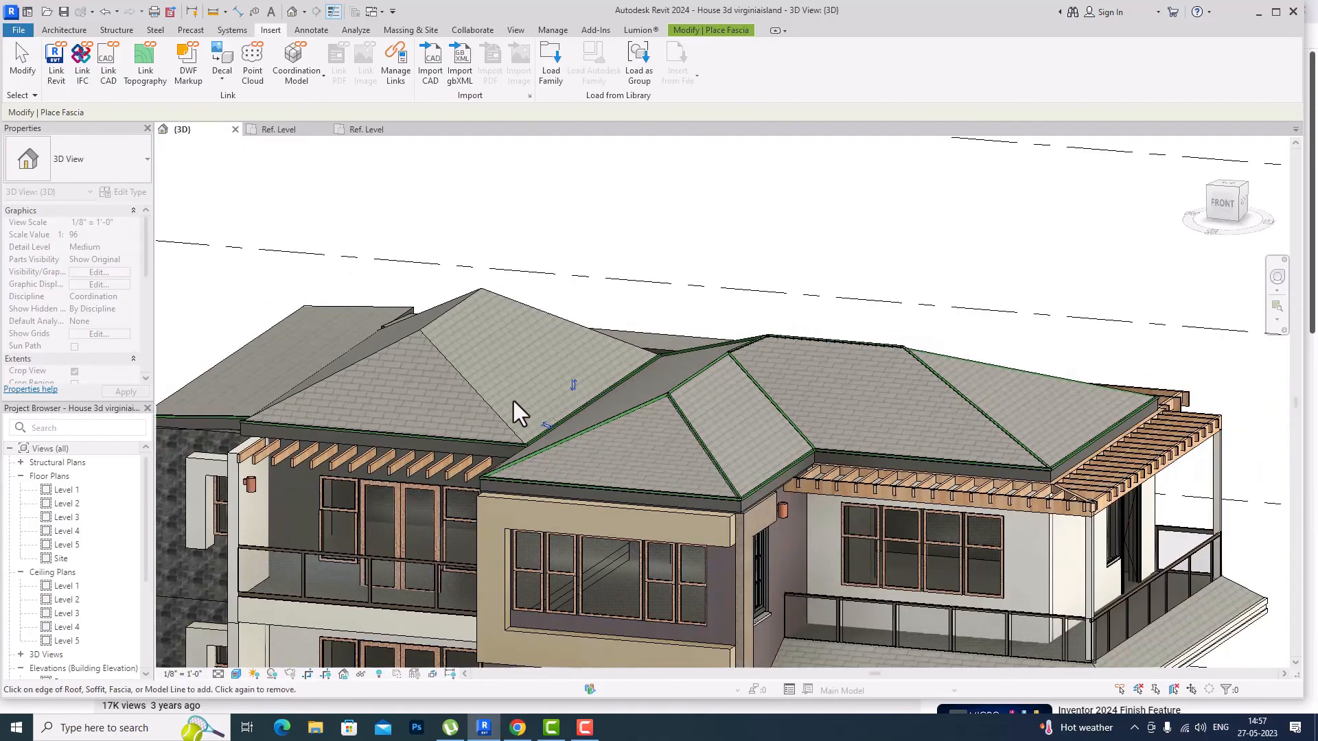
- Place the fascia along the hips and ridge of the left roof section, including the edges on its far left side
left_click(501, 414)
left_click(398, 343)
left_click(500, 299)
left_click(446, 299)
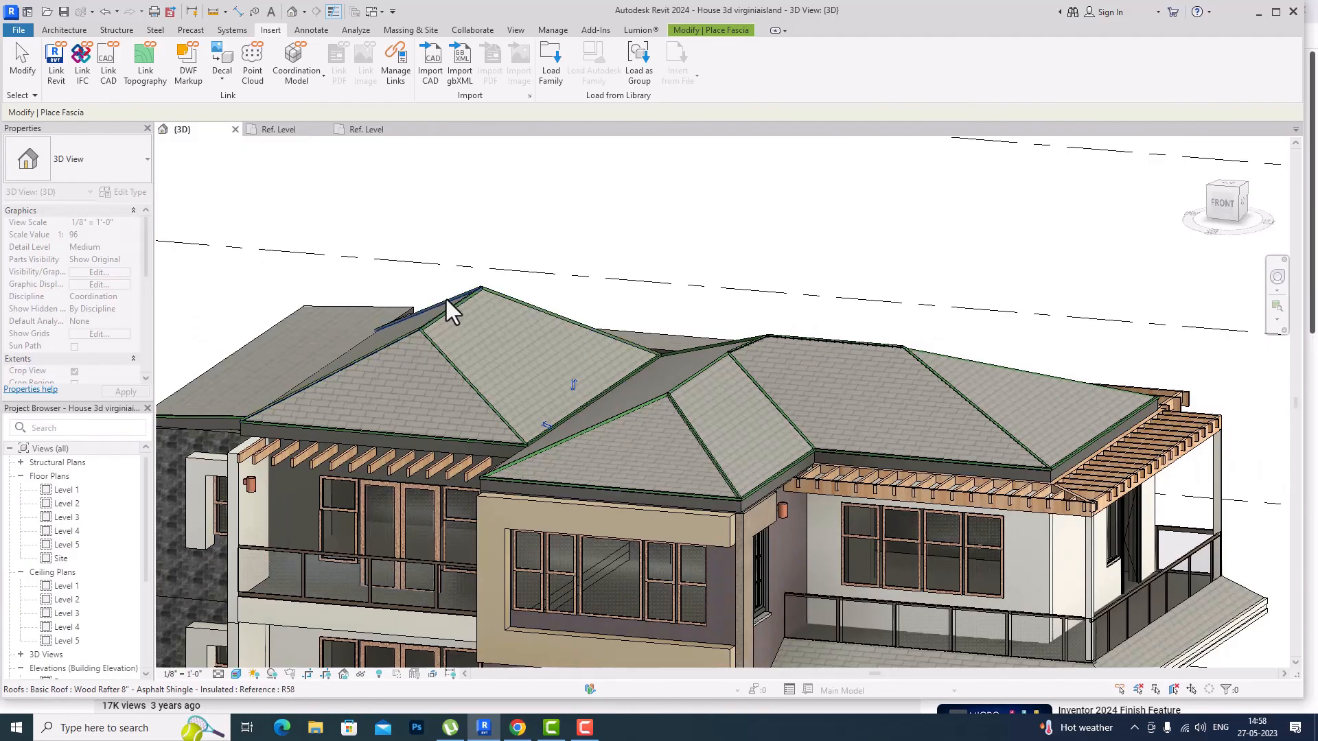
left_click(359, 343)
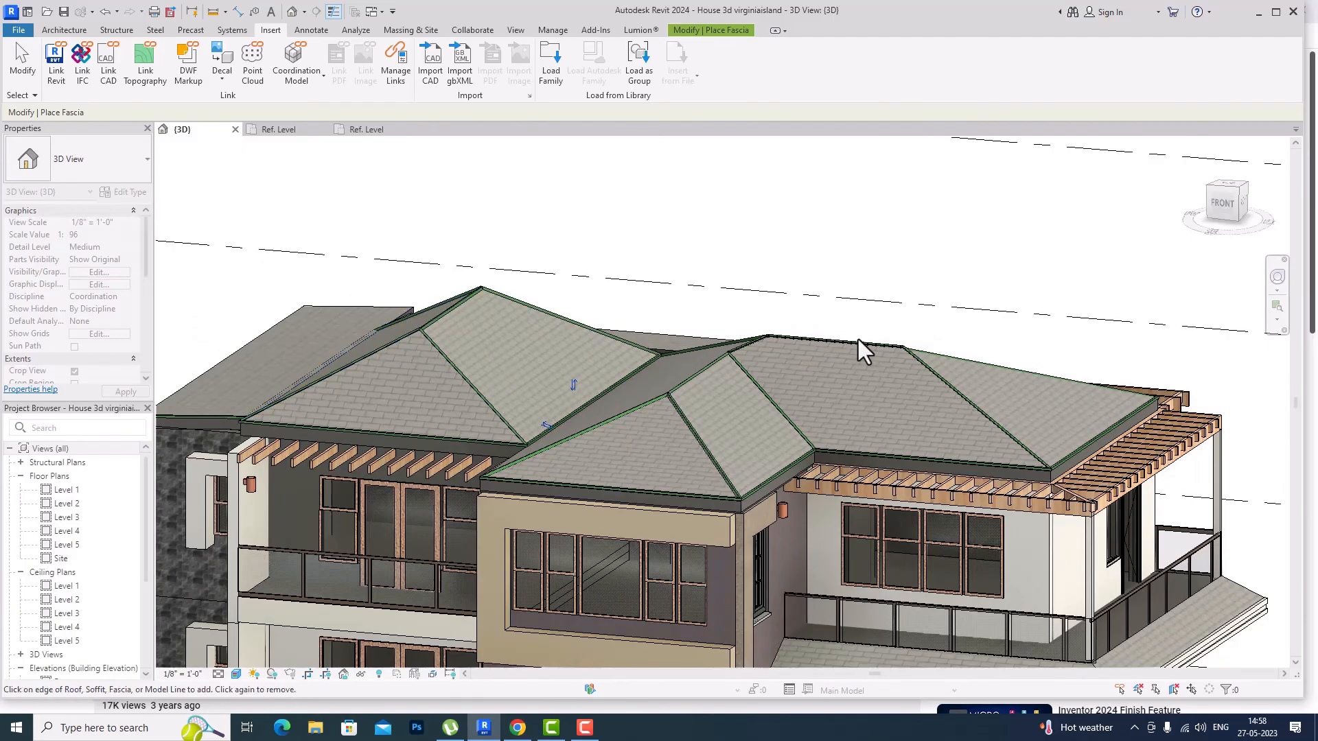
scroll(861, 334, "down", 2)
scroll(876, 350, "up", 3)
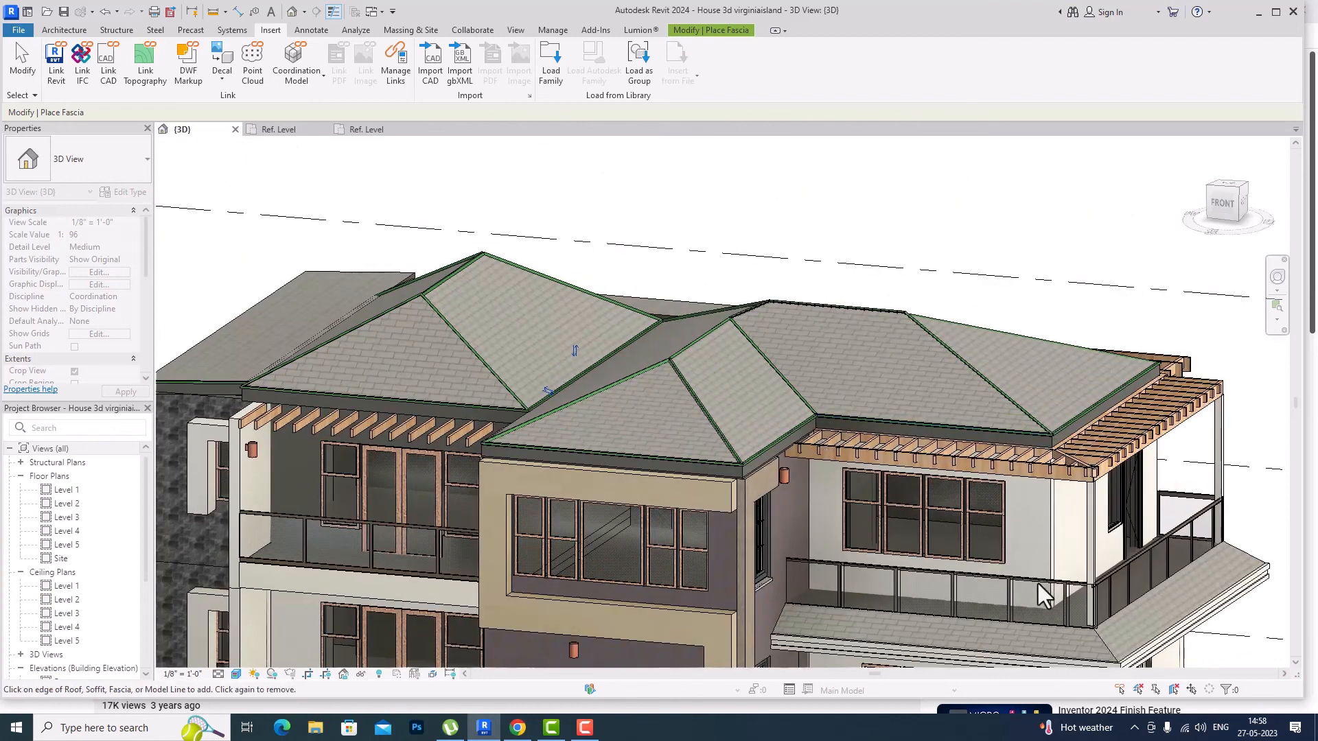